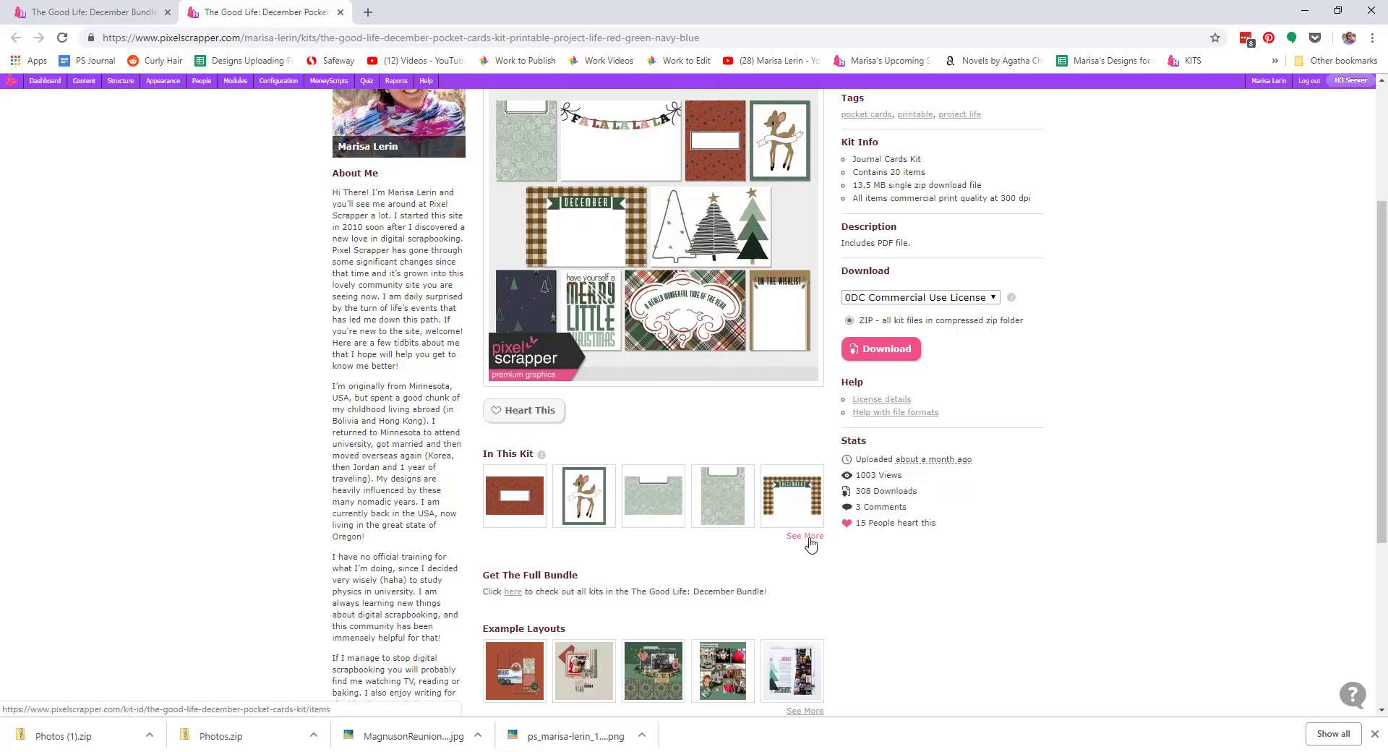
Open the full item list of the December Pocket Cards kit and open a card's page in a new tab.
{"action": "left_click", "coordinate": [805, 533]}
{"action": "scroll", "coordinate": [975, 391], "scroll_direction": "down", "scroll_amount": 5}
{"action": "right_click", "coordinate": [702, 369]}
{"action": "left_click", "coordinate": [764, 379]}
{"action": "scroll", "coordinate": [952, 414], "scroll_direction": "up", "scroll_amount": 2}
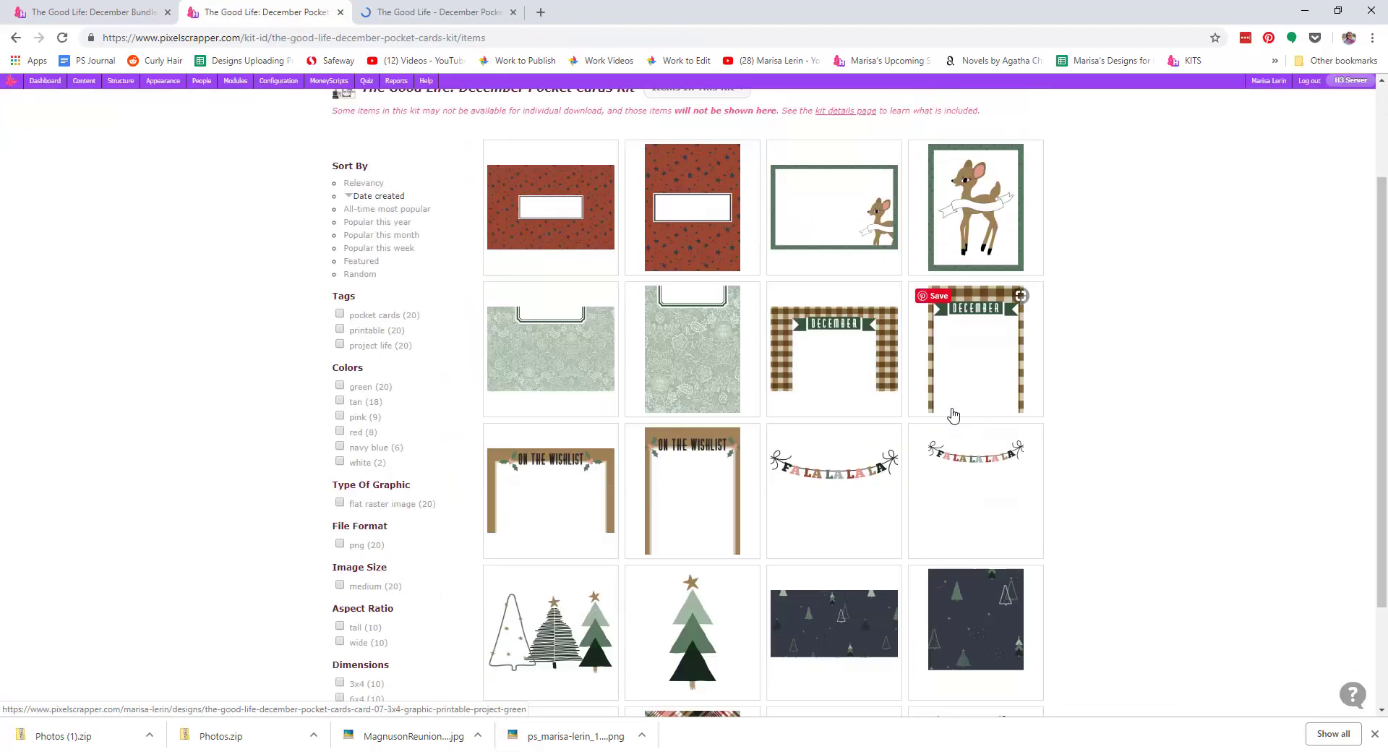
Download the stacked-tree pocket card (Card 04 3x4), report no problems with the file, and close the card pages.
{"action": "scroll", "coordinate": [952, 414], "scroll_direction": "down", "scroll_amount": 2}
{"action": "left_click", "coordinate": [692, 491]}
{"action": "left_click", "coordinate": [881, 545]}
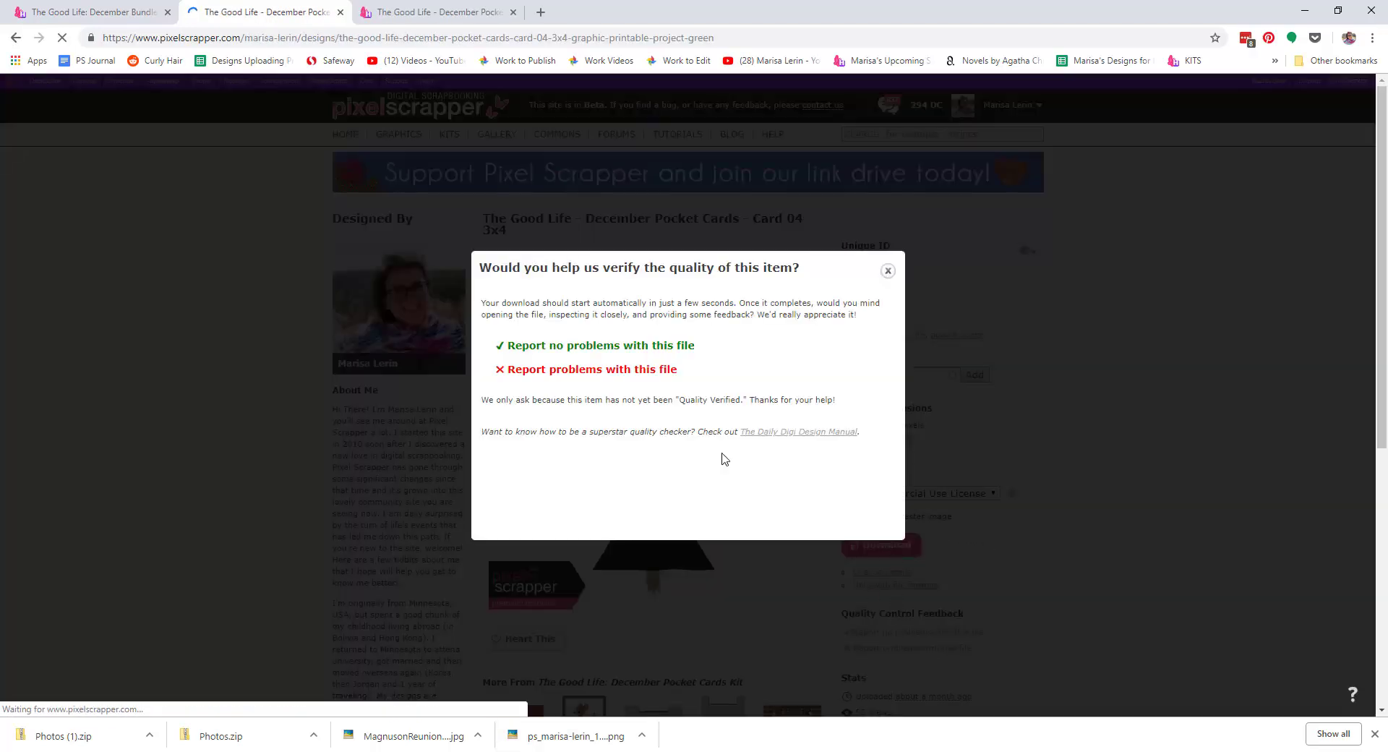
{"action": "left_click", "coordinate": [601, 347]}
{"action": "left_click", "coordinate": [340, 12]}
{"action": "left_click", "coordinate": [340, 12]}
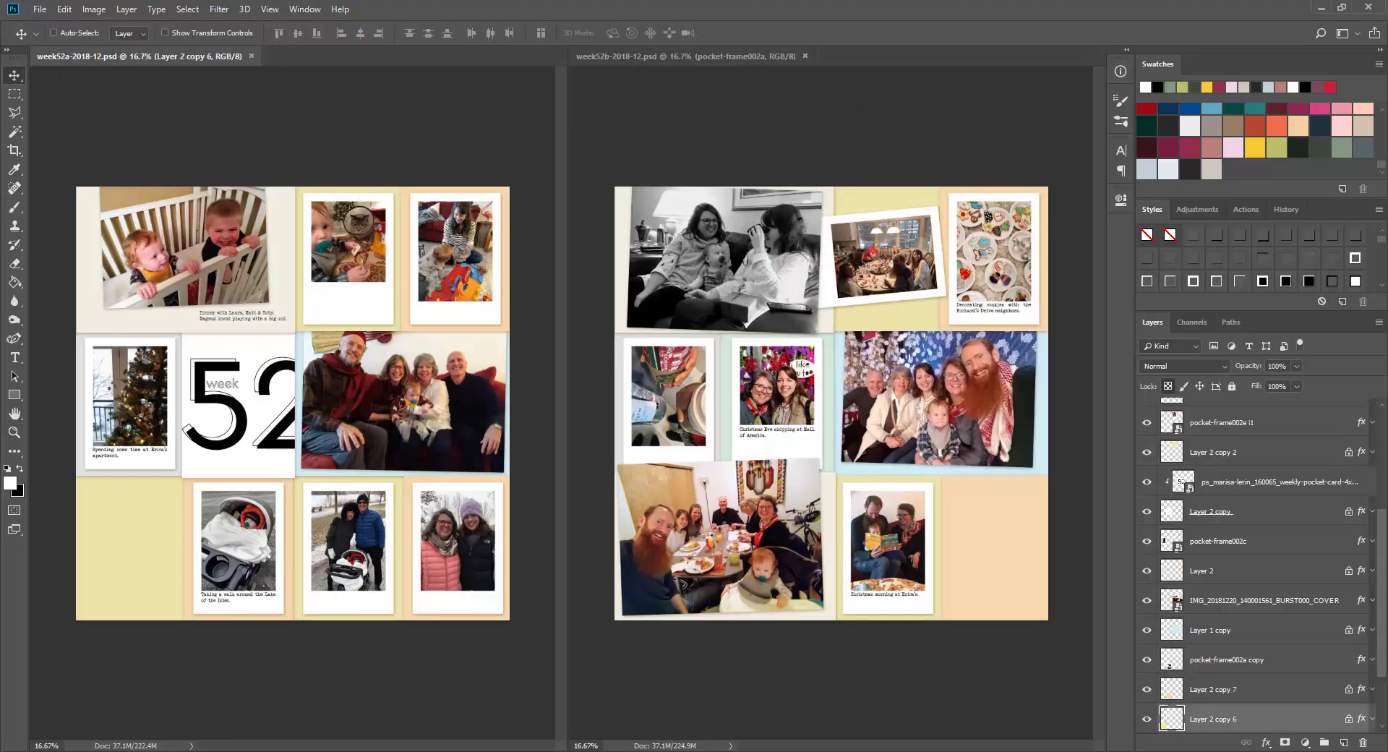
Clip the "a really wonderful time of the year" card to week52a's lower-left pocket and align it to the page's left and bottom edges.
{"action": "scroll", "coordinate": [1228, 696], "scroll_direction": "down", "scroll_amount": 3}
{"action": "right_click", "coordinate": [1239, 609]}
{"action": "left_click", "coordinate": [1254, 295]}
{"action": "left_click", "coordinate": [1228, 717], "text": "ctrl"}
{"action": "left_click", "coordinate": [341, 33]}
{"action": "left_click", "coordinate": [317, 33]}
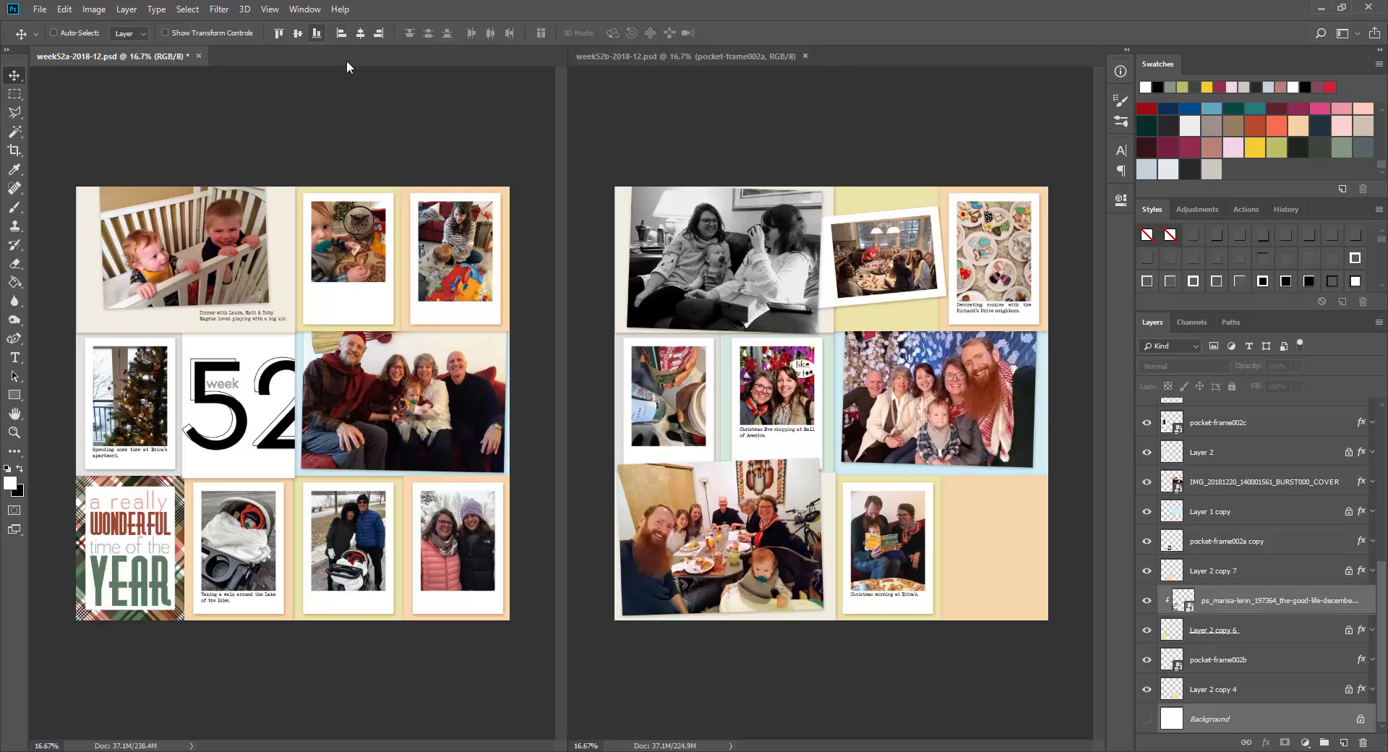
Place the stacked-tree card above the lower-right pocket layer of week52b and clip it to that pocket.
{"action": "right_click", "coordinate": [992, 522]}
{"action": "left_click", "coordinate": [1005, 528]}
{"action": "key", "text": "Return"}
{"action": "right_click", "coordinate": [1228, 413]}
{"action": "left_click", "coordinate": [1282, 511]}
Align the tree card with the bottom and right edges of the week52b page and save the document.
{"action": "scroll", "coordinate": [1282, 511], "scroll_direction": "down", "scroll_amount": 10}
{"action": "left_click", "coordinate": [1229, 718], "text": "ctrl"}
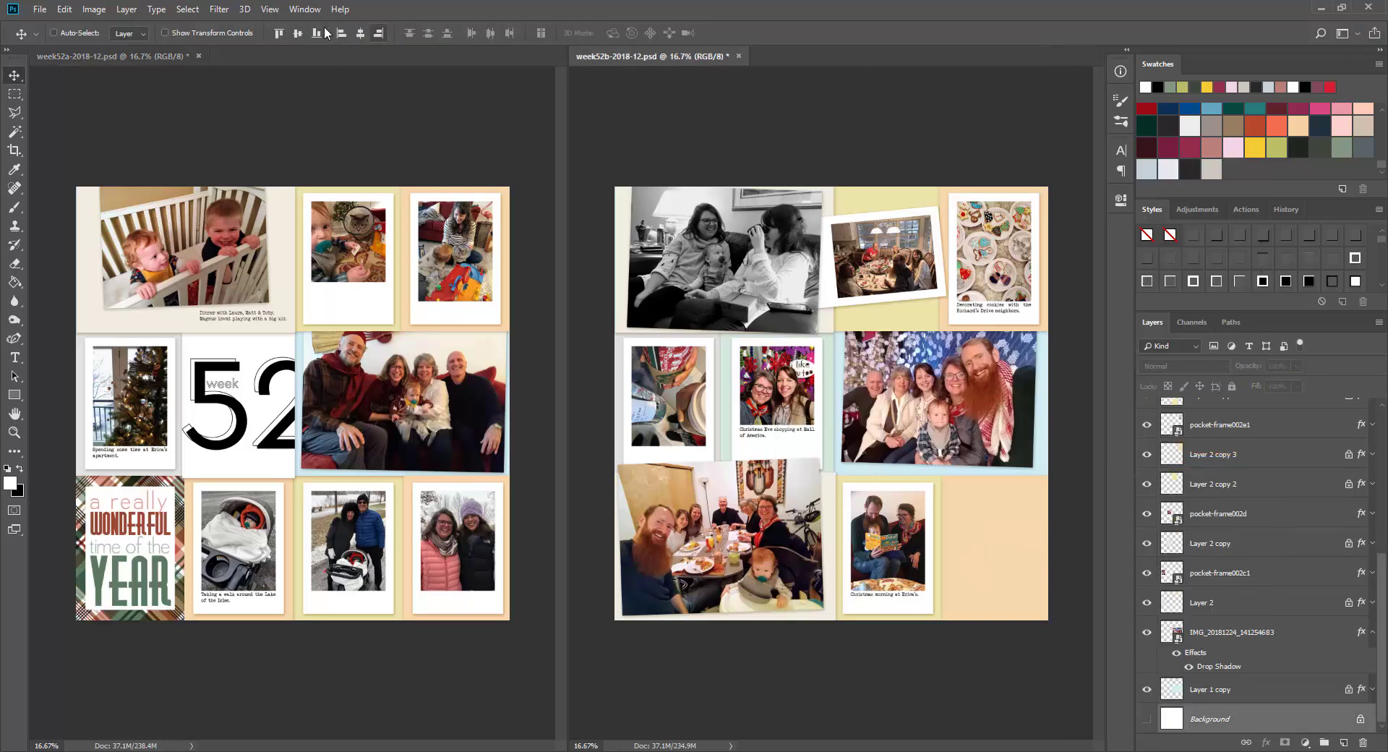
{"action": "left_click", "coordinate": [317, 33]}
{"action": "left_click", "coordinate": [379, 33]}
{"action": "key", "text": "ctrl+s"}
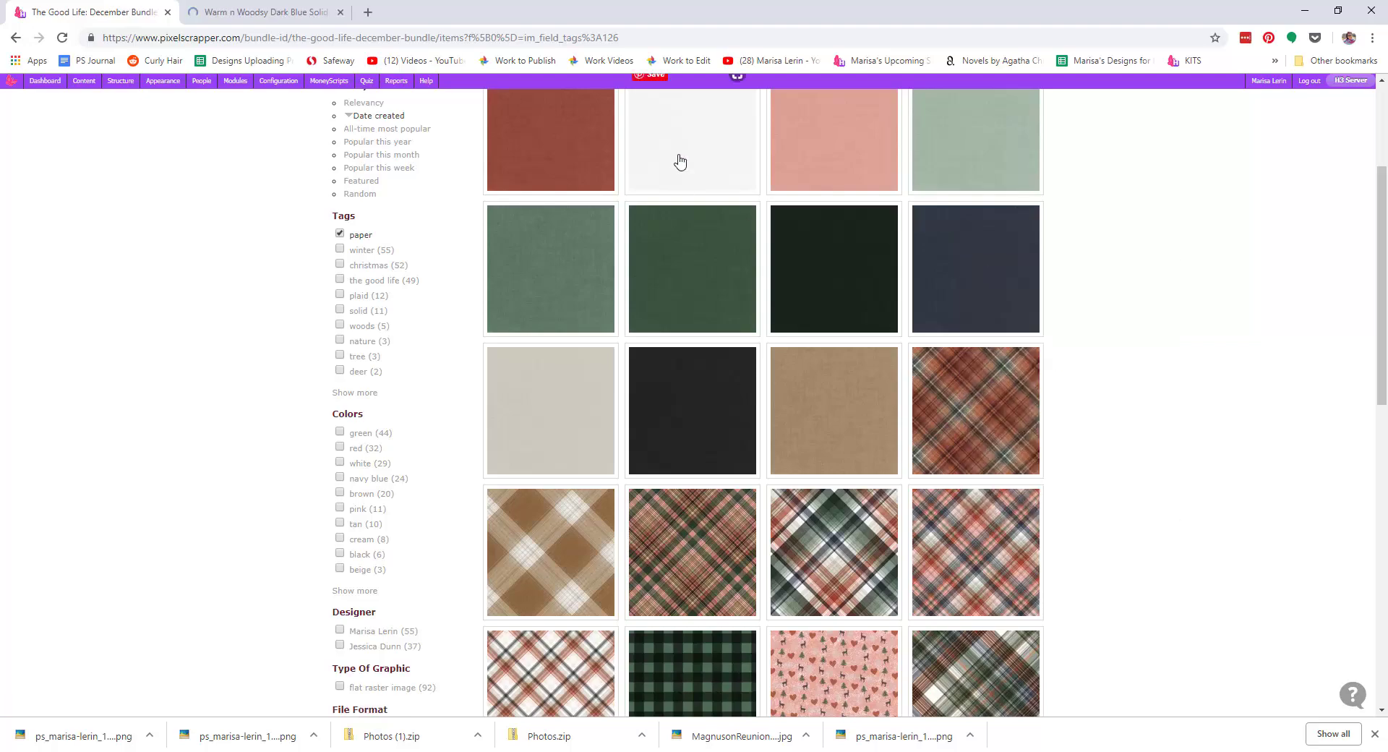
Open the Warm n Woodsy white solid paper and the pale green tree-patterned paper in new tabs.
{"action": "middle_click", "coordinate": [680, 162]}
{"action": "scroll", "coordinate": [697, 170], "scroll_direction": "down", "scroll_amount": 11}
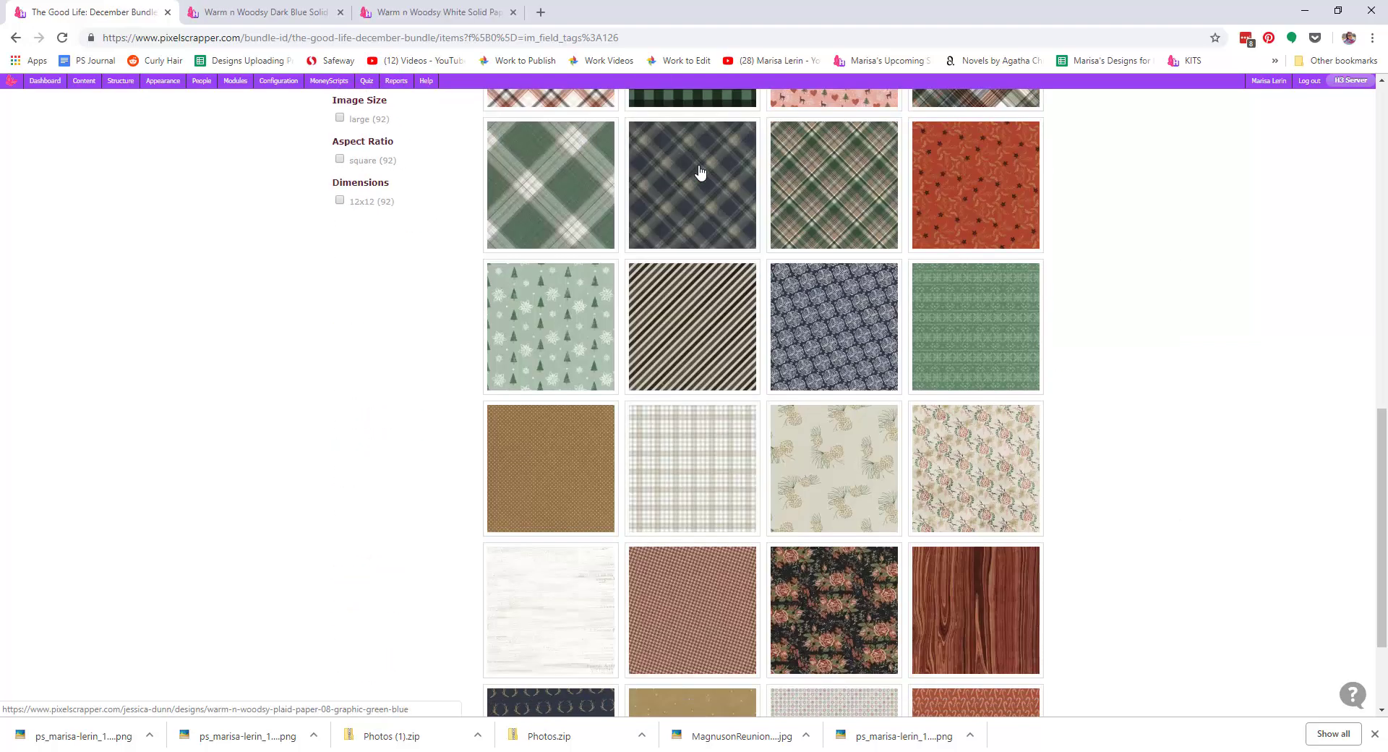
{"action": "middle_click", "coordinate": [583, 300]}
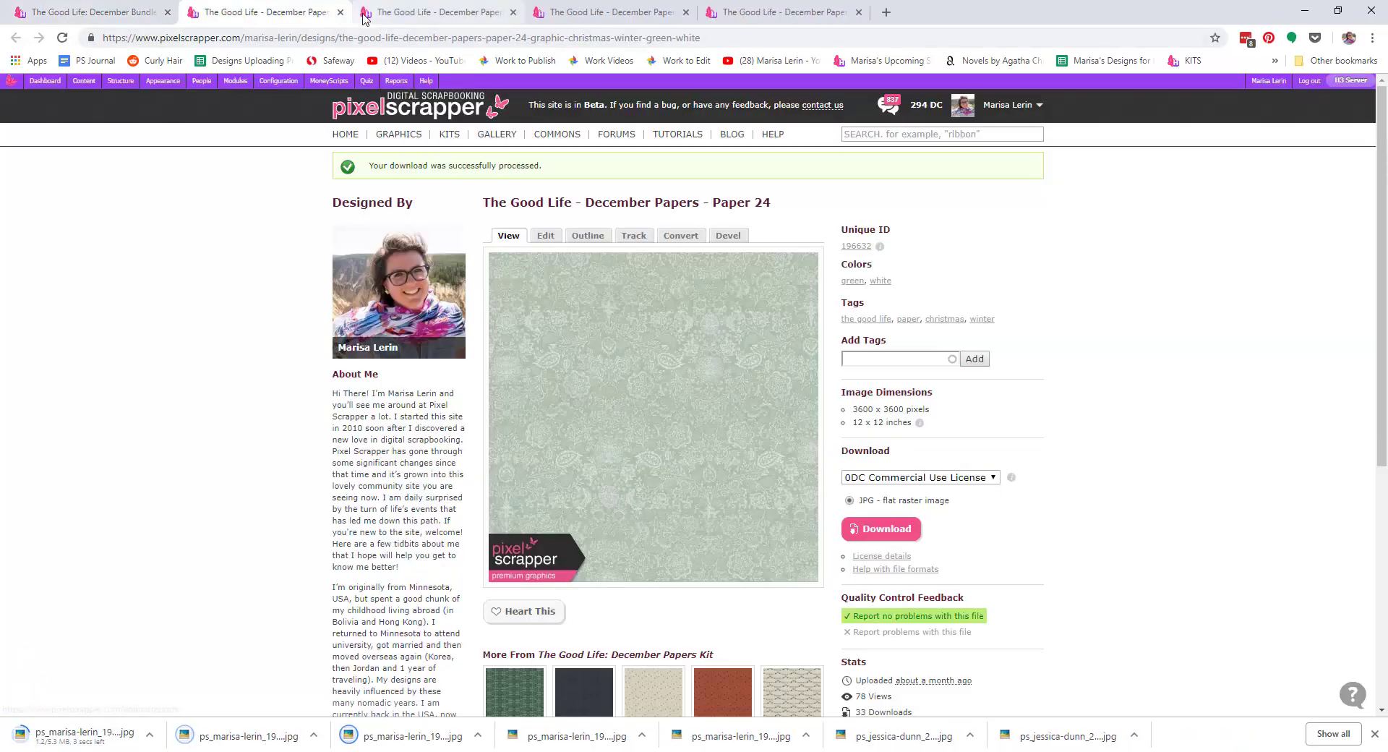
Close the December paper pages and return to the bundle's paper list.
{"action": "middle_click", "coordinate": [386, 10]}
{"action": "key", "text": "ctrl+w"}
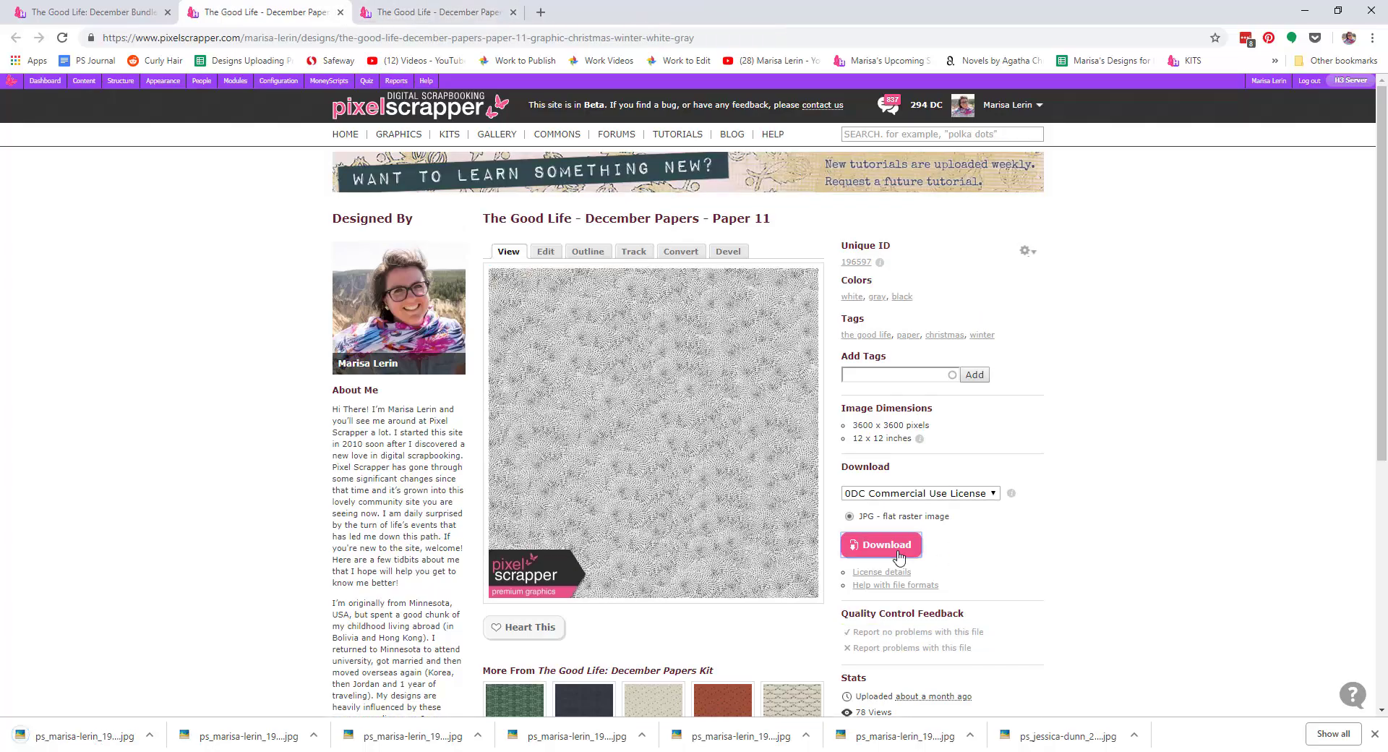
{"action": "key", "text": "ctrl+w"}
{"action": "key", "text": "ctrl+w"}
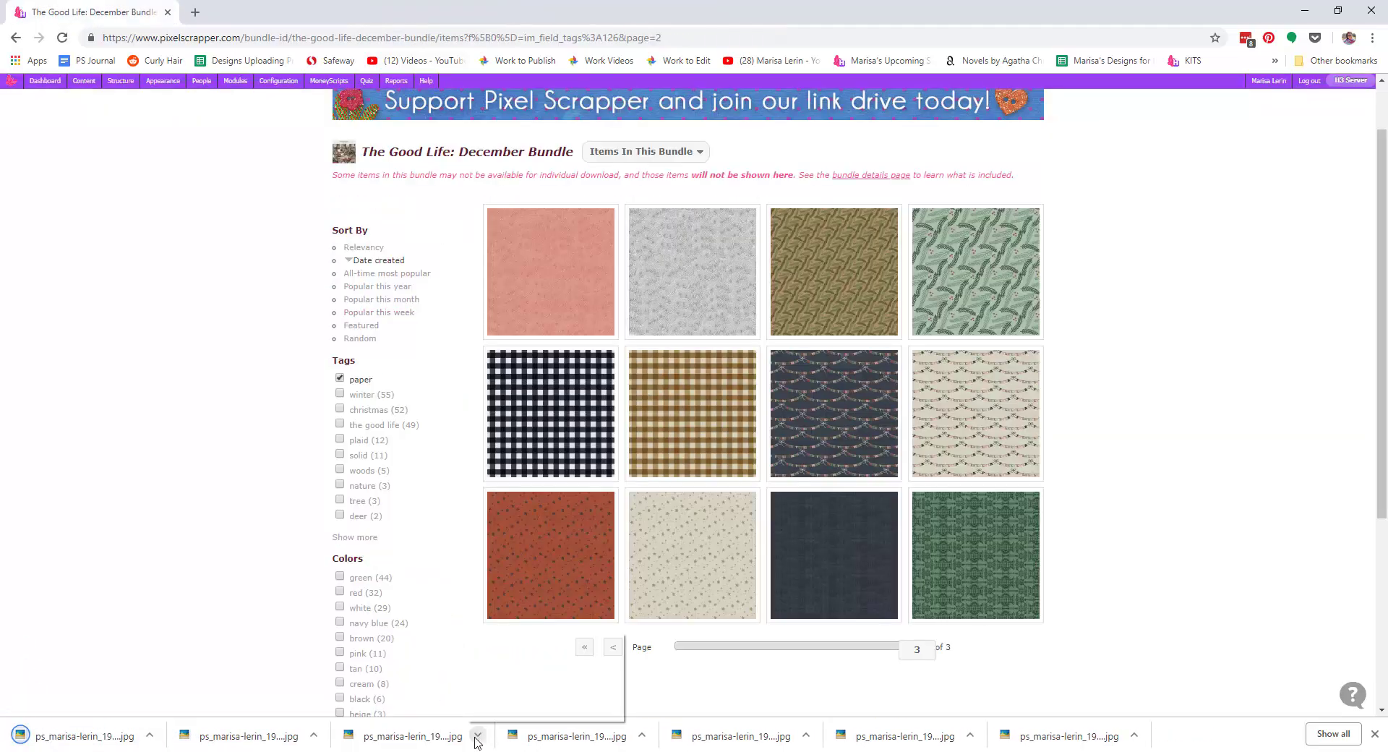
Place the cedar wood paper in week52a above the upper-left pocket layer and clip it to that pocket.
{"action": "left_click", "coordinate": [547, 751]}
{"action": "left_click", "coordinate": [284, 244]}
{"action": "left_click", "coordinate": [284, 243], "text": "ctrl"}
{"action": "key", "text": "Return"}
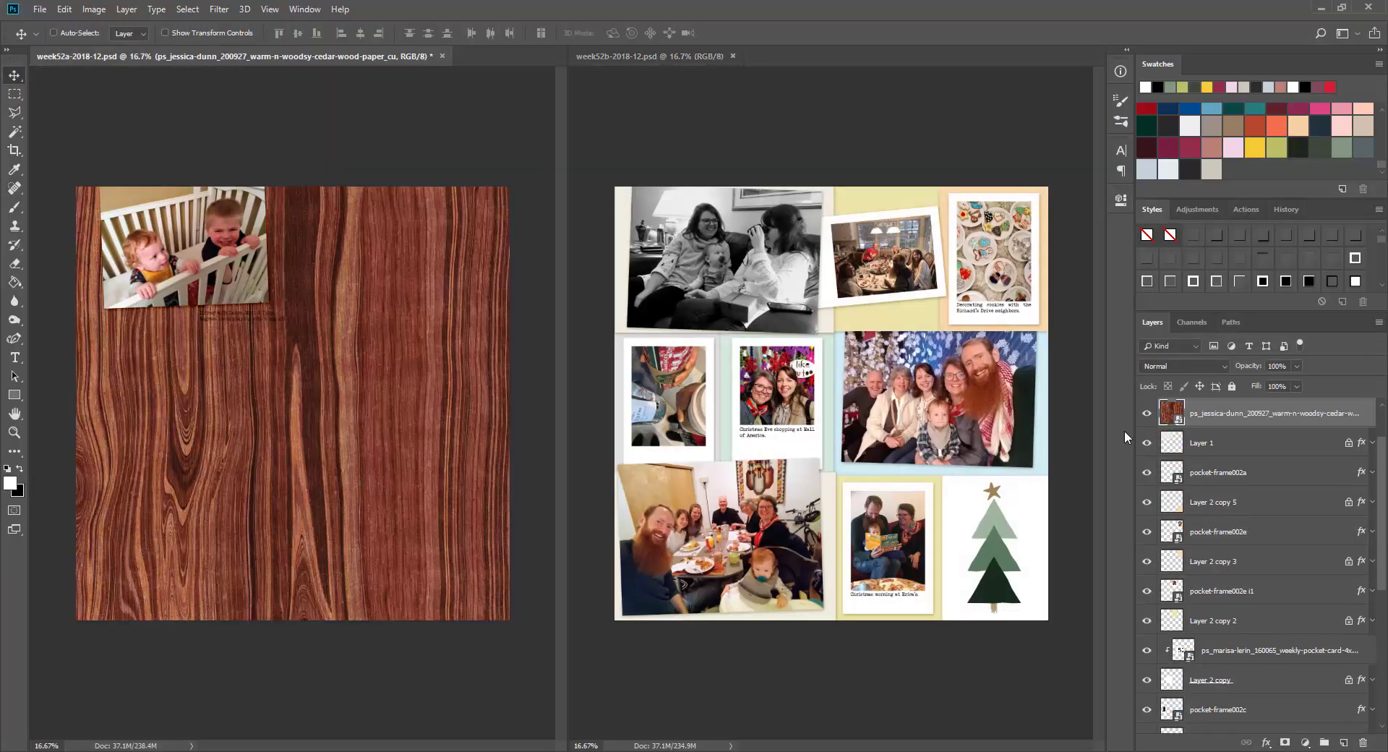
{"action": "right_click", "coordinate": [1207, 413]}
{"action": "left_click", "coordinate": [1124, 462]}
Paste the cedar wood paper into week52b's pocket behind the Christmas Eve shopping photo and clip it there.
{"action": "left_click", "coordinate": [727, 431]}
{"action": "left_click", "coordinate": [727, 431], "text": "ctrl"}
{"action": "key", "text": "ctrl+v"}
{"action": "key", "text": "ctrl+alt+g"}
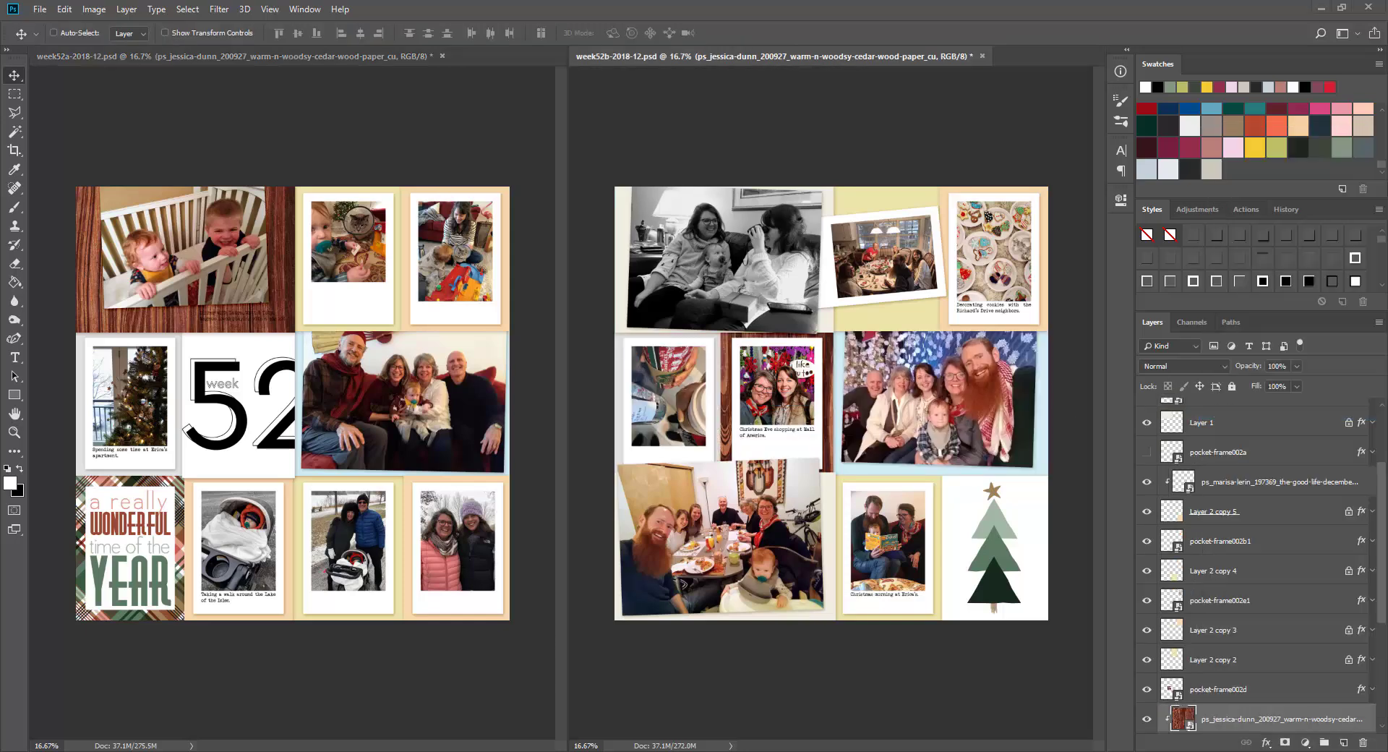
Place the dark blue solid paper in week52b behind the middle-right family photo and clip it to the pocket.
{"action": "left_click", "coordinate": [1056, 378]}
{"action": "key", "text": "Return"}
{"action": "right_click", "coordinate": [1259, 723]}
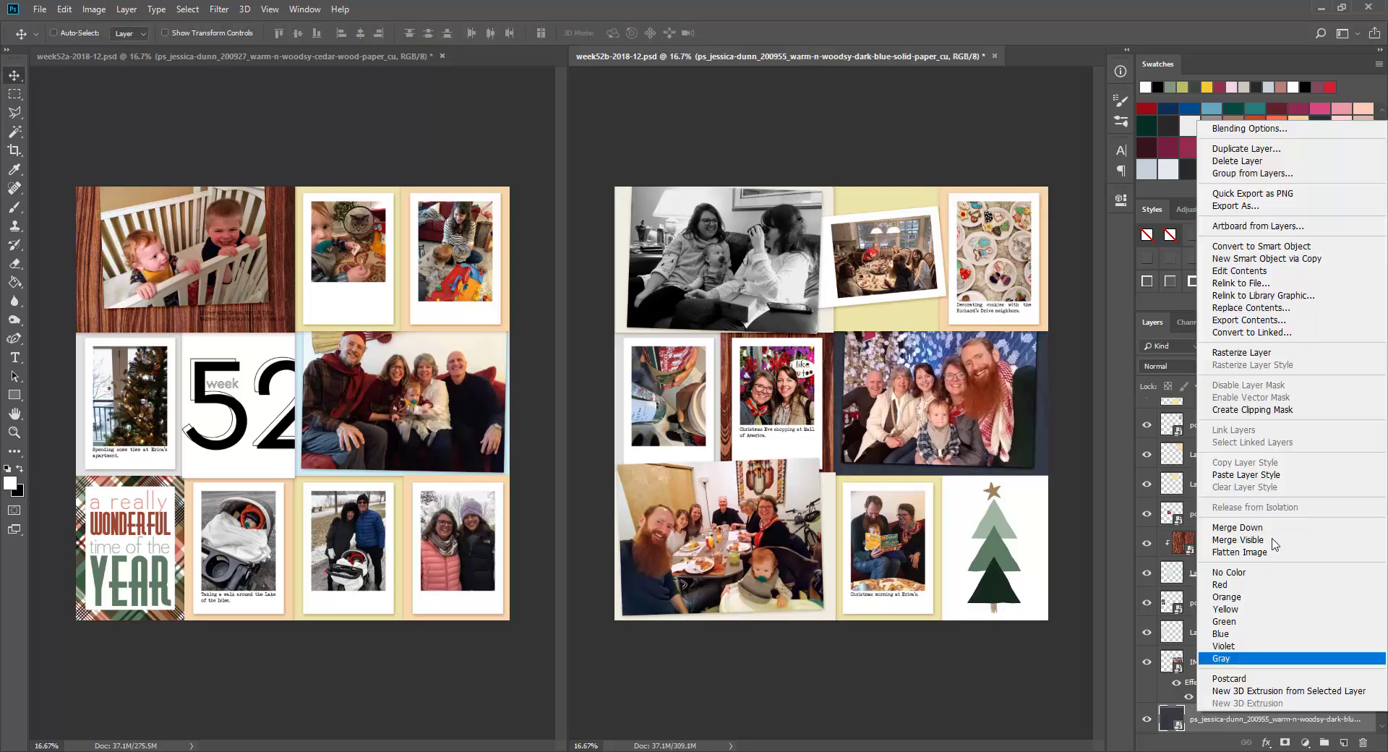
{"action": "left_click", "coordinate": [1257, 410]}
{"action": "left_click", "coordinate": [1372, 662]}
Paste the dark blue solid paper into week52a's bottom pocket behind the couple photo and clip it there.
{"action": "left_click", "coordinate": [302, 505]}
{"action": "left_click", "coordinate": [303, 505], "text": "ctrl"}
{"action": "key", "text": "ctrl+v"}
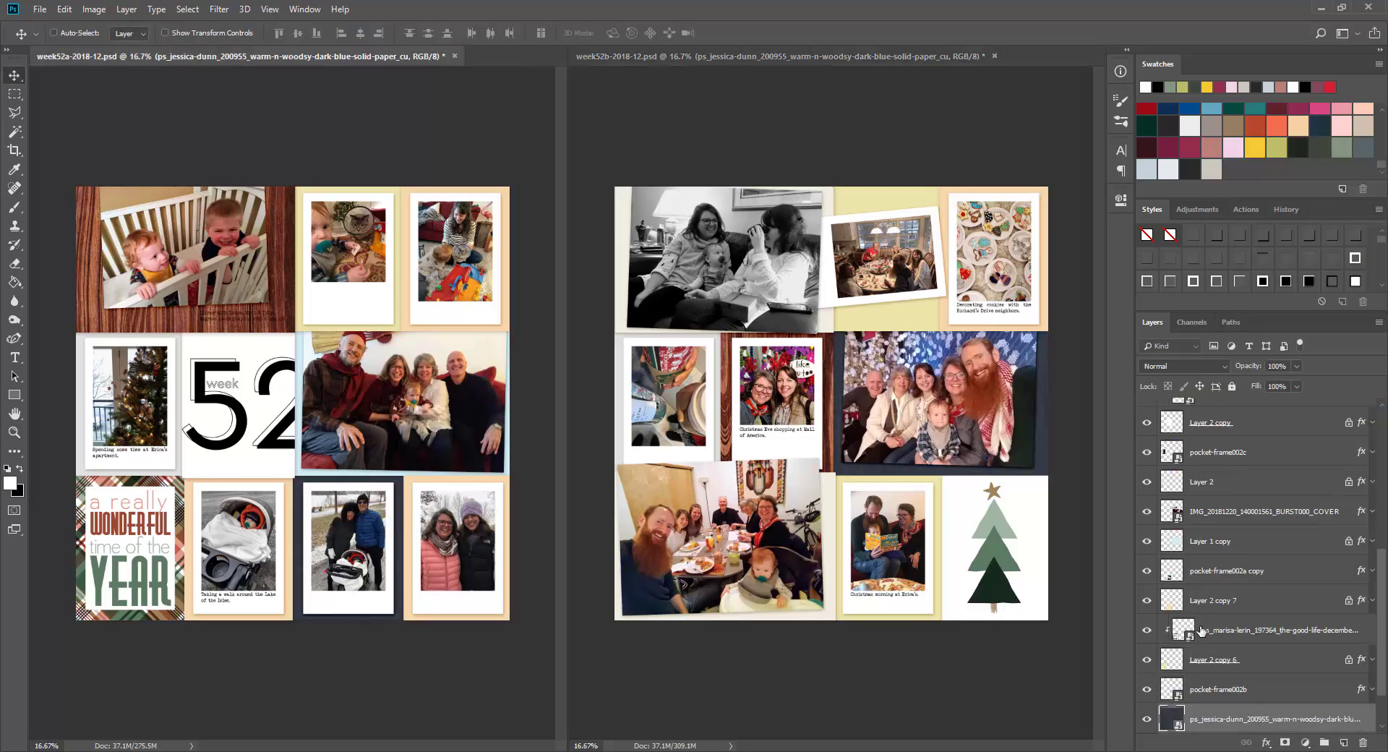
{"action": "key", "text": "ctrl+alt+g"}
Place the speckled December Paper 11 in week52a's top-middle pocket and clip it to Layer 2 copy 2.
{"action": "left_click", "coordinate": [340, 284], "text": "ctrl"}
{"action": "right_click", "coordinate": [394, 233]}
{"action": "left_click", "coordinate": [404, 241]}
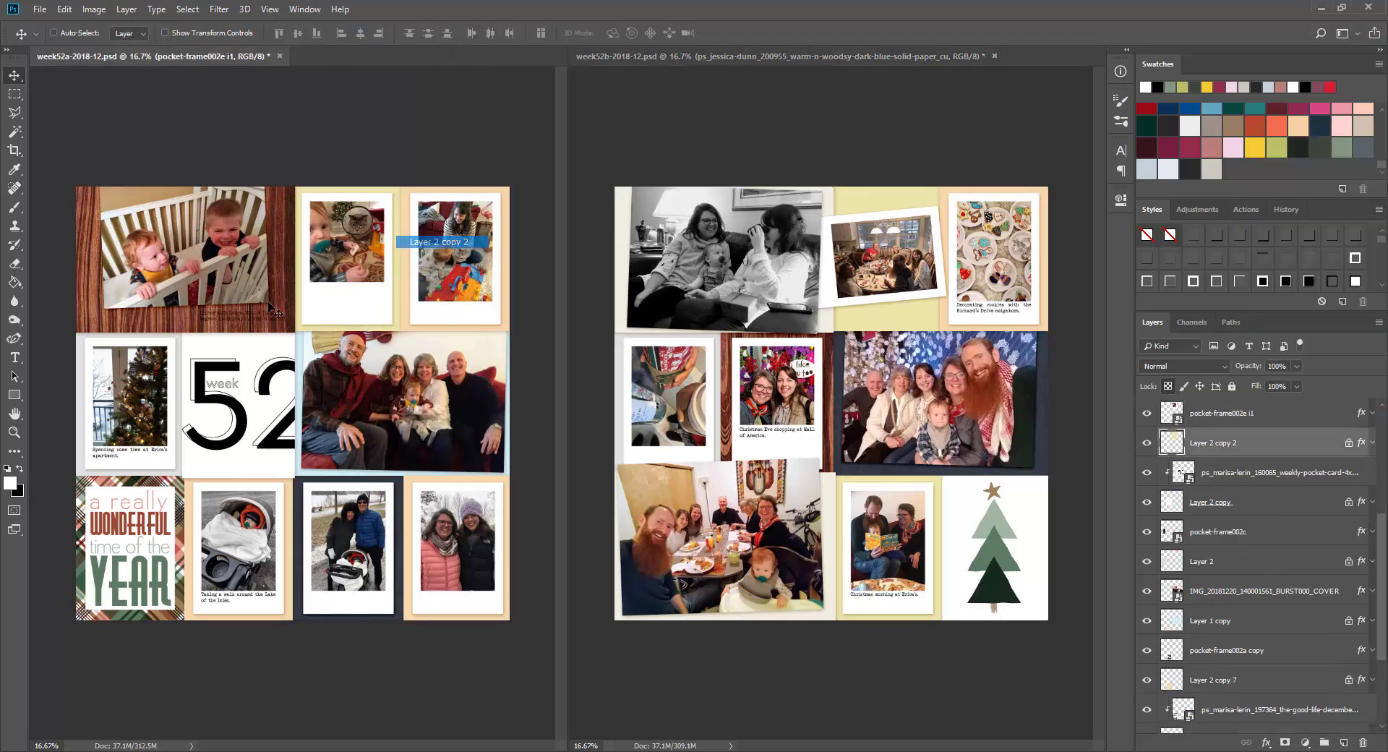
{"action": "key", "text": "Return"}
{"action": "right_click", "coordinate": [1227, 444]}
{"action": "left_click", "coordinate": [1175, 452]}
Add the speckled Paper 11 to week52b's top-middle pocket behind the tilted photo and clip it there.
{"action": "left_click", "coordinate": [894, 310]}
{"action": "right_click", "coordinate": [894, 310]}
{"action": "left_click", "coordinate": [933, 319]}
{"action": "left_click_drag", "start_coordinate": [0, 434], "coordinate": [737, 435]}
{"action": "right_click", "coordinate": [1257, 531]}
{"action": "left_click", "coordinate": [1176, 454]}
Place December Paper 21 in week52a's bottom pocket behind the stroller photo and clip it to Layer 2 copy 7.
{"action": "right_click", "coordinate": [188, 480]}
{"action": "left_click", "coordinate": [203, 488]}
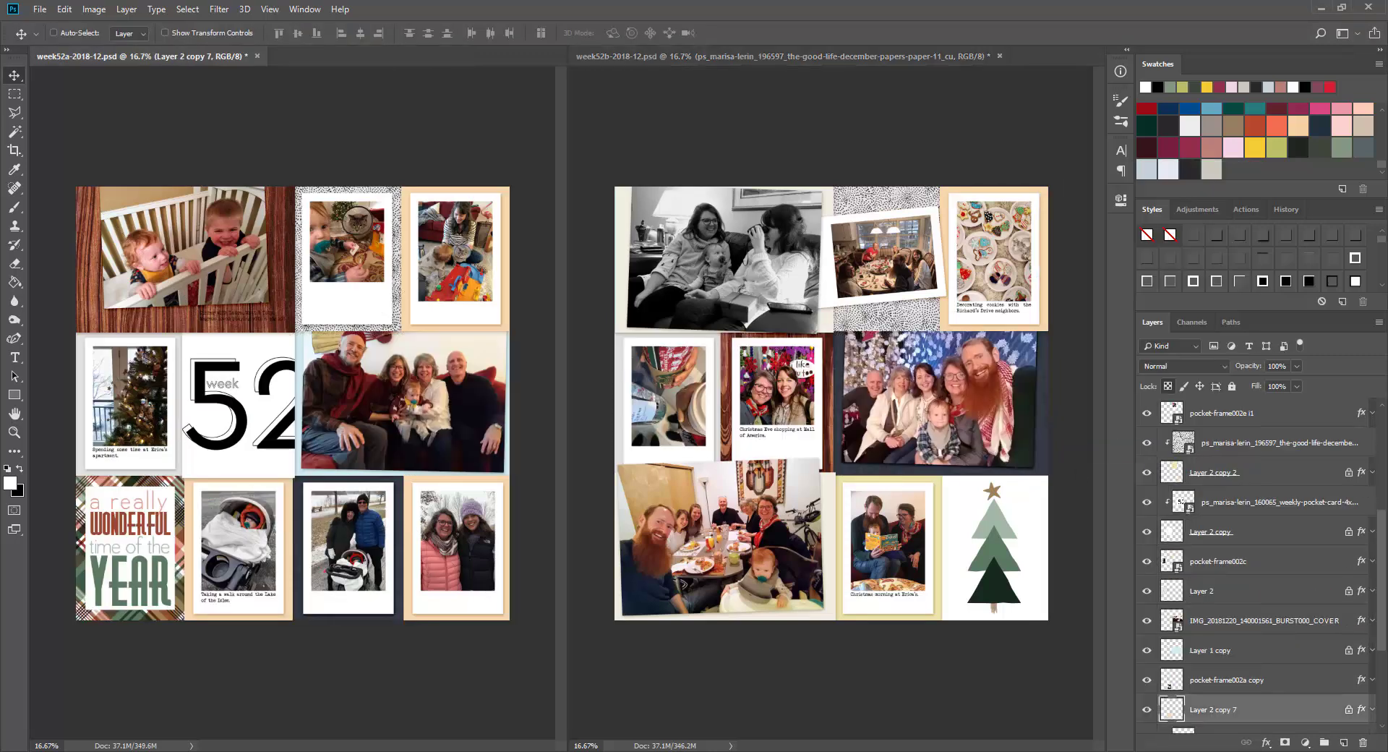
{"action": "left_click_drag", "start_coordinate": [0, 506], "coordinate": [292, 536]}
{"action": "key", "text": "Return"}
{"action": "right_click", "coordinate": [1263, 712]}
{"action": "left_click", "coordinate": [1264, 410]}
Paste Paper 21 into week52b's bottom-middle pocket and clip it to Layer 2 copy 4.
{"action": "right_click", "coordinate": [936, 492]}
{"action": "left_click", "coordinate": [961, 498]}
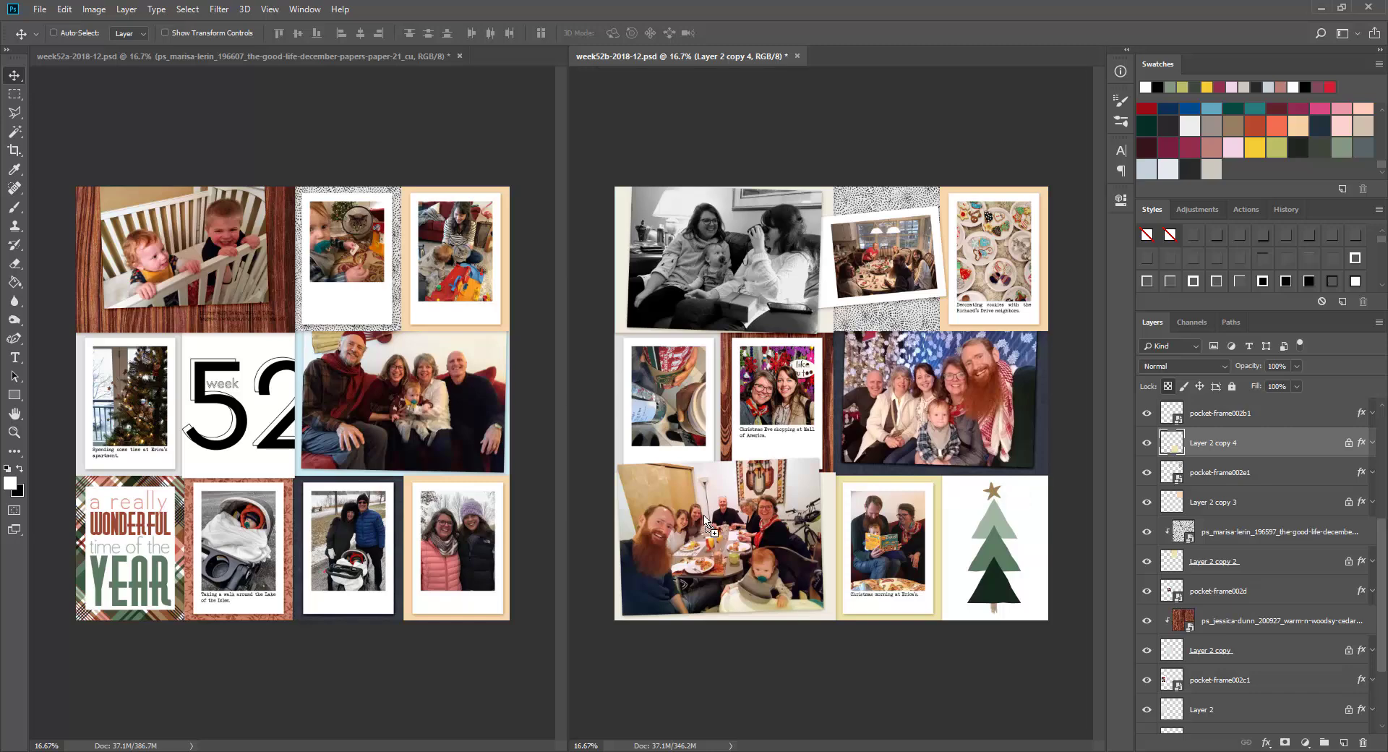
{"action": "key", "text": "ctrl+v"}
{"action": "right_click", "coordinate": [1257, 442]}
{"action": "left_click", "coordinate": [1176, 453]}
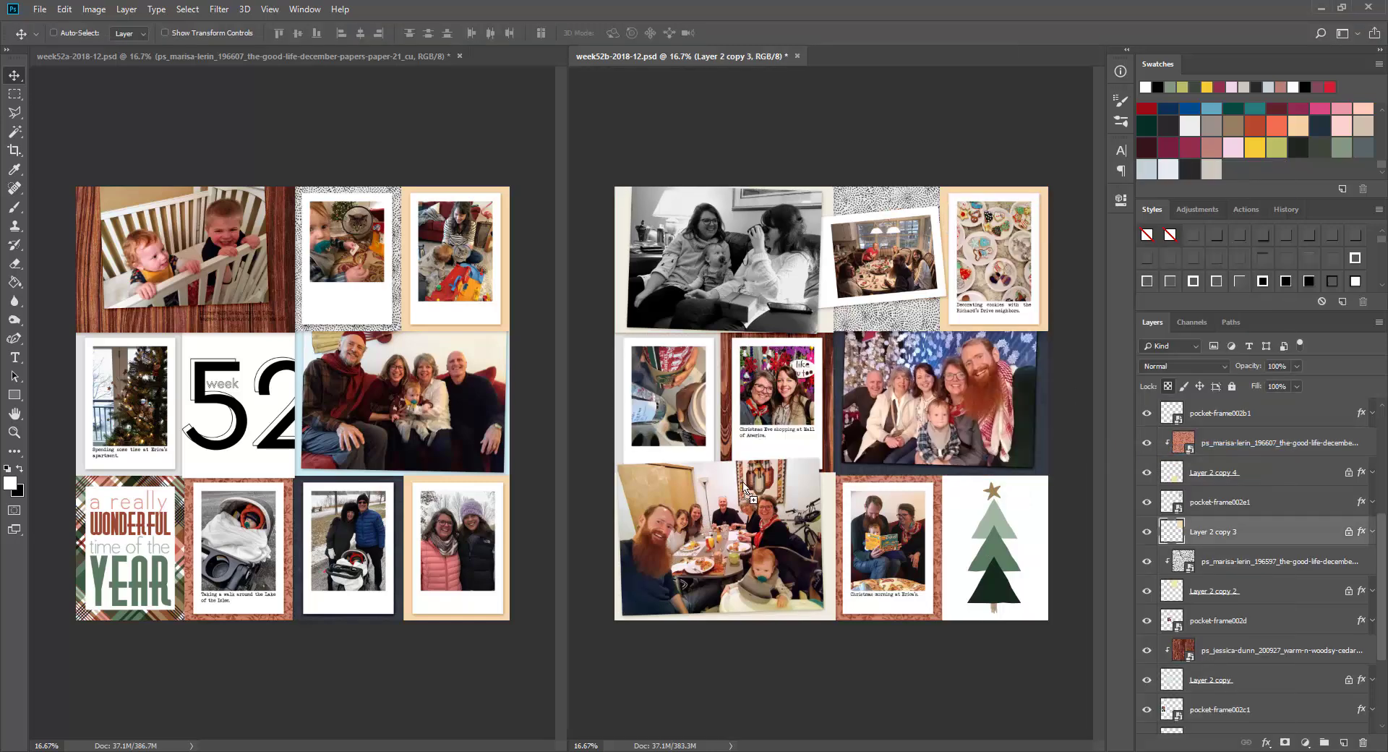
Place the pale green Paper 24 in week52b's upper-right pocket and clip it to Layer 2 copy 3.
{"action": "left_click_drag", "start_coordinate": [744, 488], "coordinate": [745, 486]}
{"action": "key", "text": "Return"}
{"action": "right_click", "coordinate": [1292, 532]}
{"action": "left_click", "coordinate": [1176, 453]}
Paste the pale green Paper 24 into week52a's pocket behind the Christmas tree photo and clip it to Layer 2.
{"action": "right_click", "coordinate": [300, 350]}
{"action": "left_click", "coordinate": [318, 358]}
{"action": "right_click", "coordinate": [76, 355]}
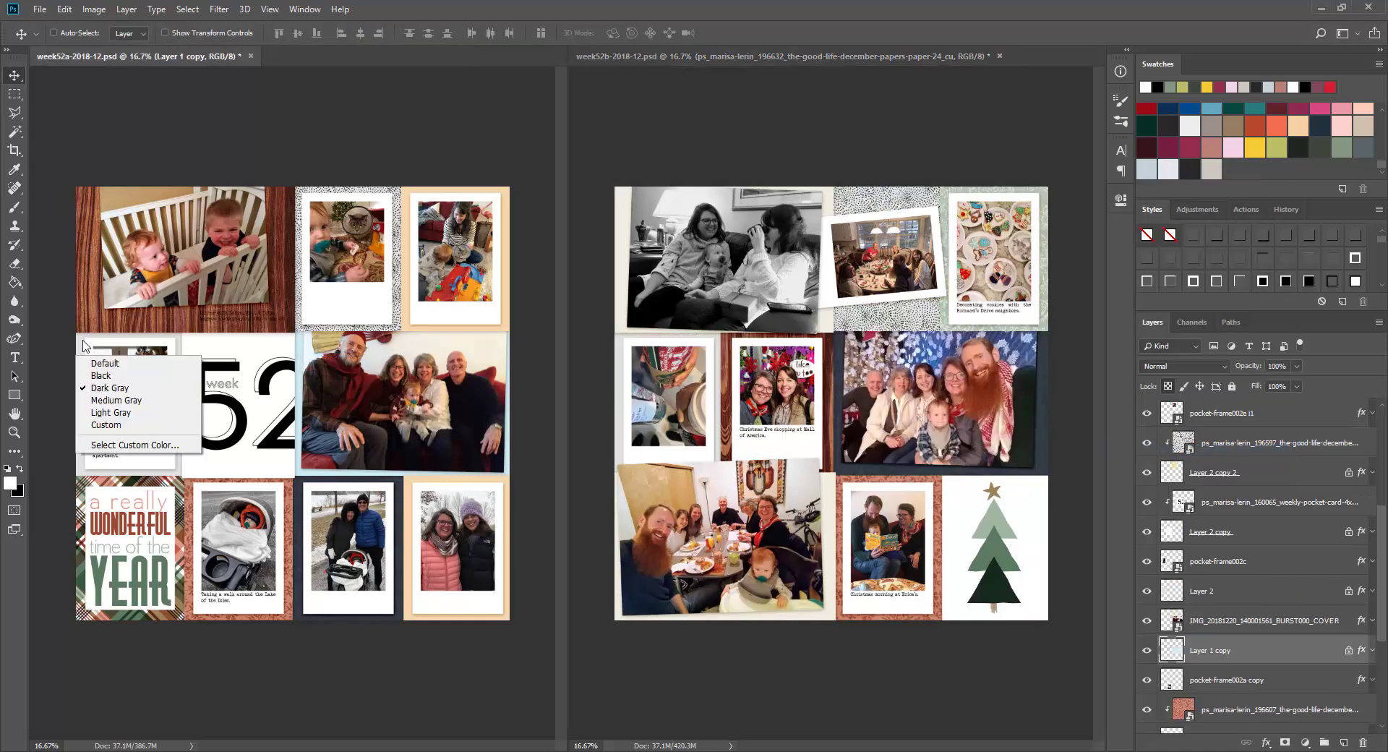
{"action": "left_click", "coordinate": [84, 345], "text": "ctrl"}
{"action": "key", "text": "ctrl+v"}
{"action": "right_click", "coordinate": [1258, 590]}
{"action": "left_click", "coordinate": [1176, 334]}
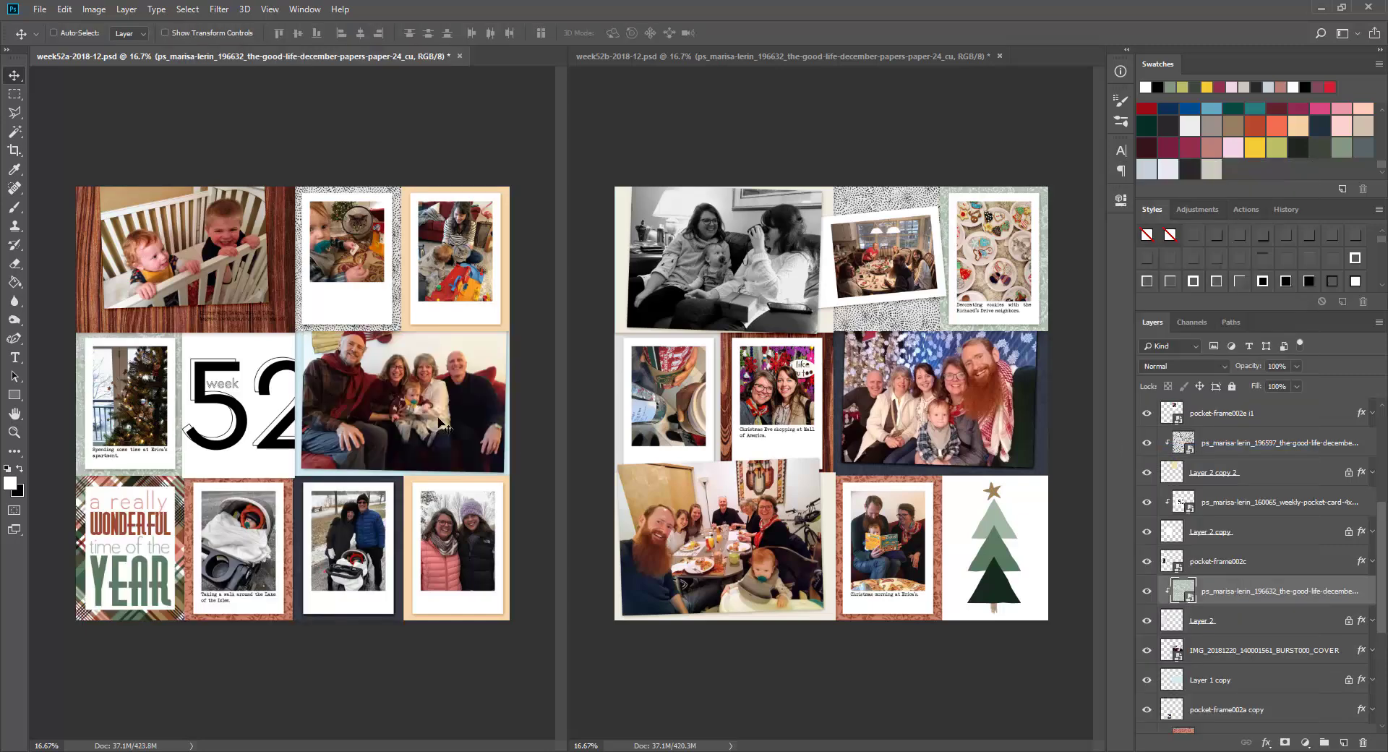
Delete the pale green Paper 24 from week52b's upper-right pocket and switch to the browser's paper list.
{"action": "left_click", "coordinate": [970, 328]}
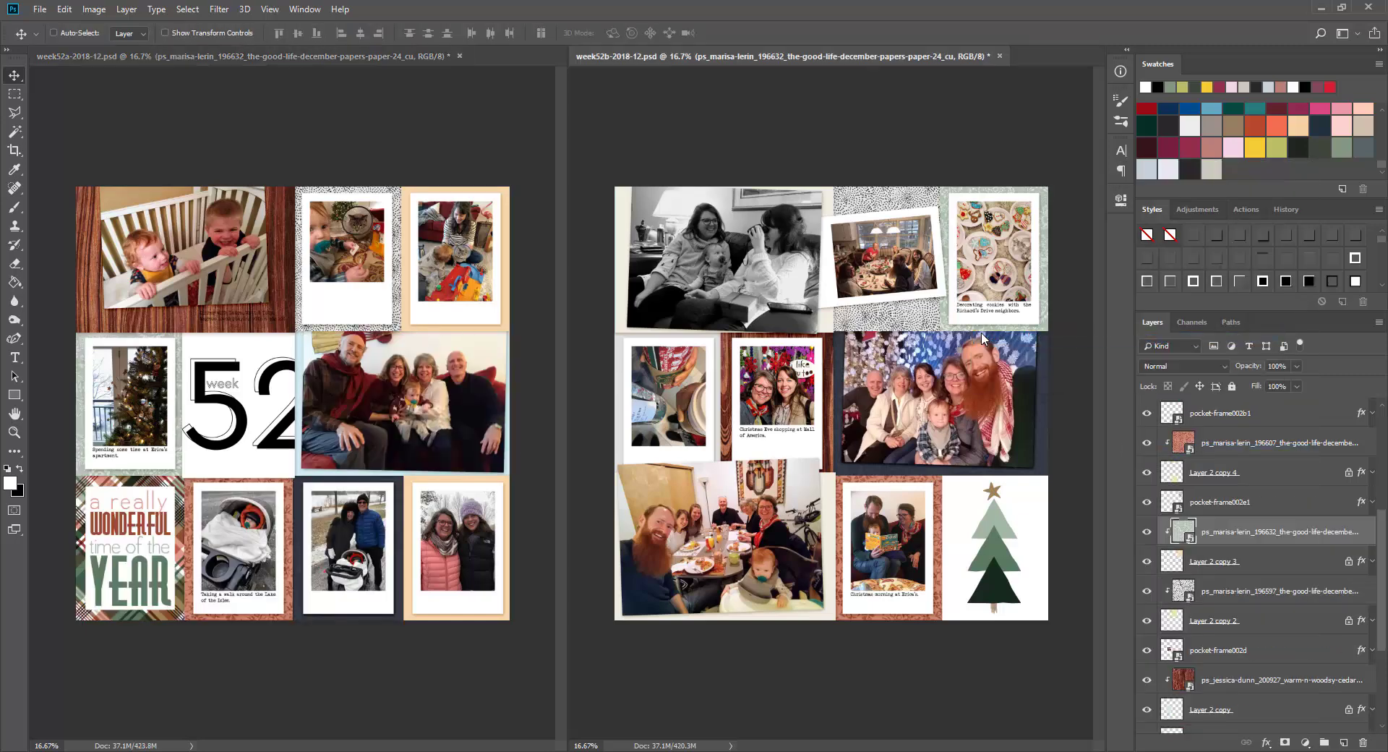
{"action": "key", "text": "Delete"}
{"action": "key", "text": "alt+Tab"}
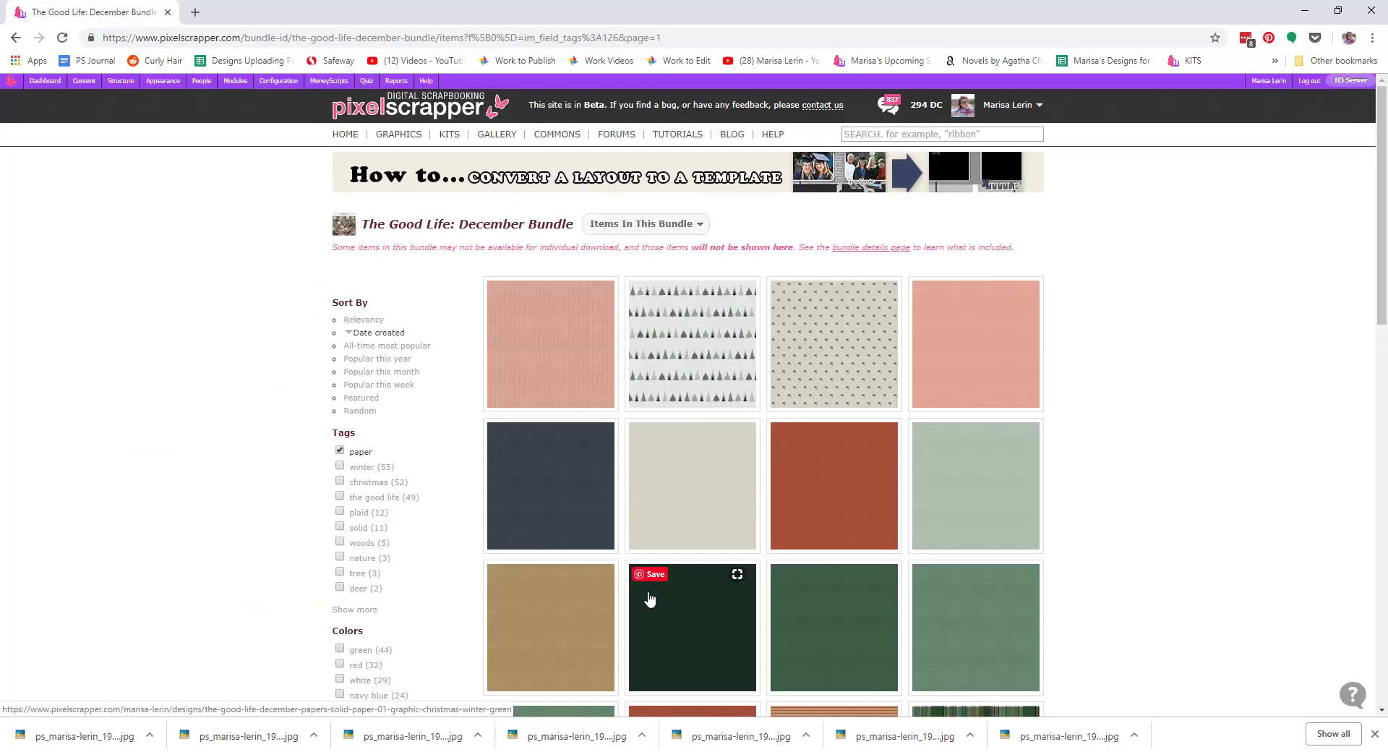
Open the dark green solid paper and the green patterned Paper 29 in new tabs.
{"action": "scroll", "coordinate": [644, 573], "scroll_direction": "down", "scroll_amount": 6}
{"action": "right_click", "coordinate": [653, 205]}
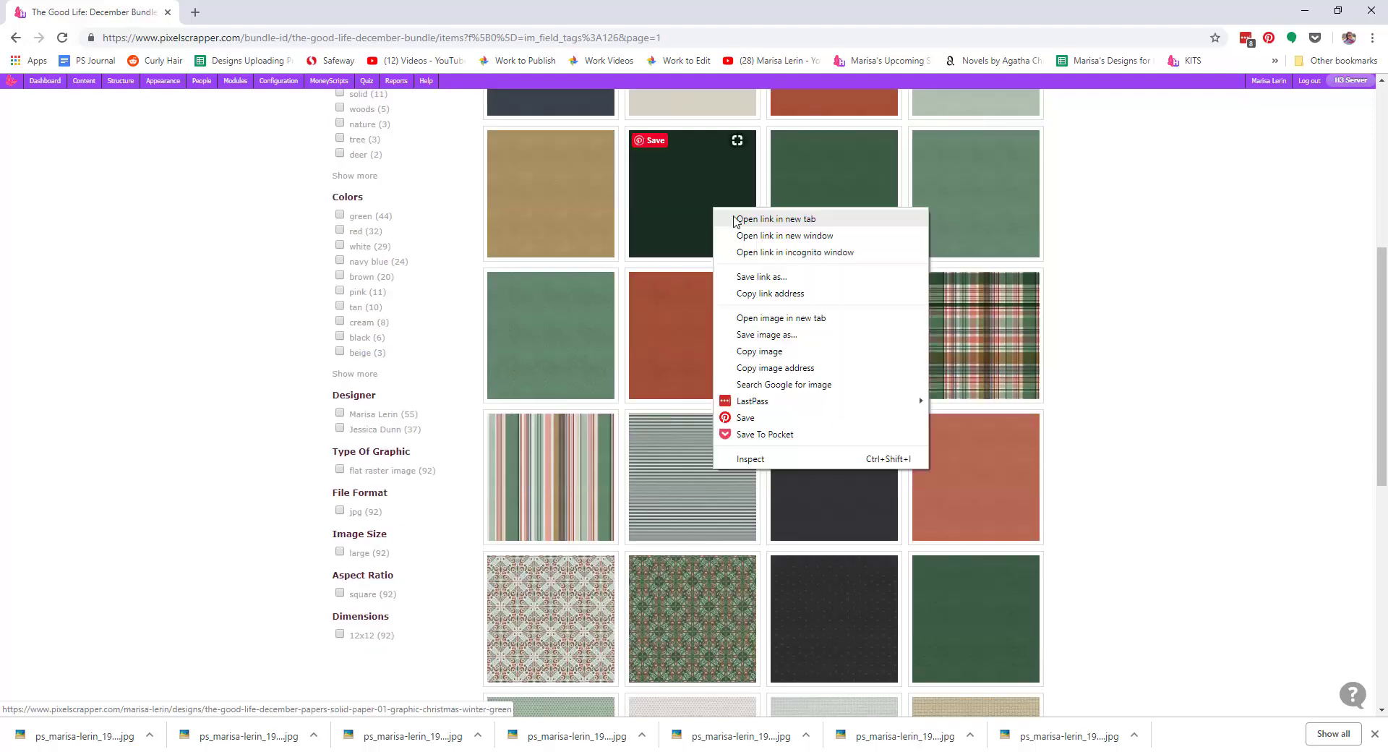
{"action": "left_click", "coordinate": [687, 215]}
{"action": "scroll", "coordinate": [795, 361], "scroll_direction": "down", "scroll_amount": 5}
{"action": "right_click", "coordinate": [957, 197]}
{"action": "left_click", "coordinate": [990, 210]}
Download the dark green solid paper and Paper 29, report no problems with either file, and return to Photoshop.
{"action": "left_click", "coordinate": [247, 7]}
{"action": "left_click", "coordinate": [881, 544]}
{"action": "left_click", "coordinate": [912, 614]}
{"action": "left_click", "coordinate": [391, 11]}
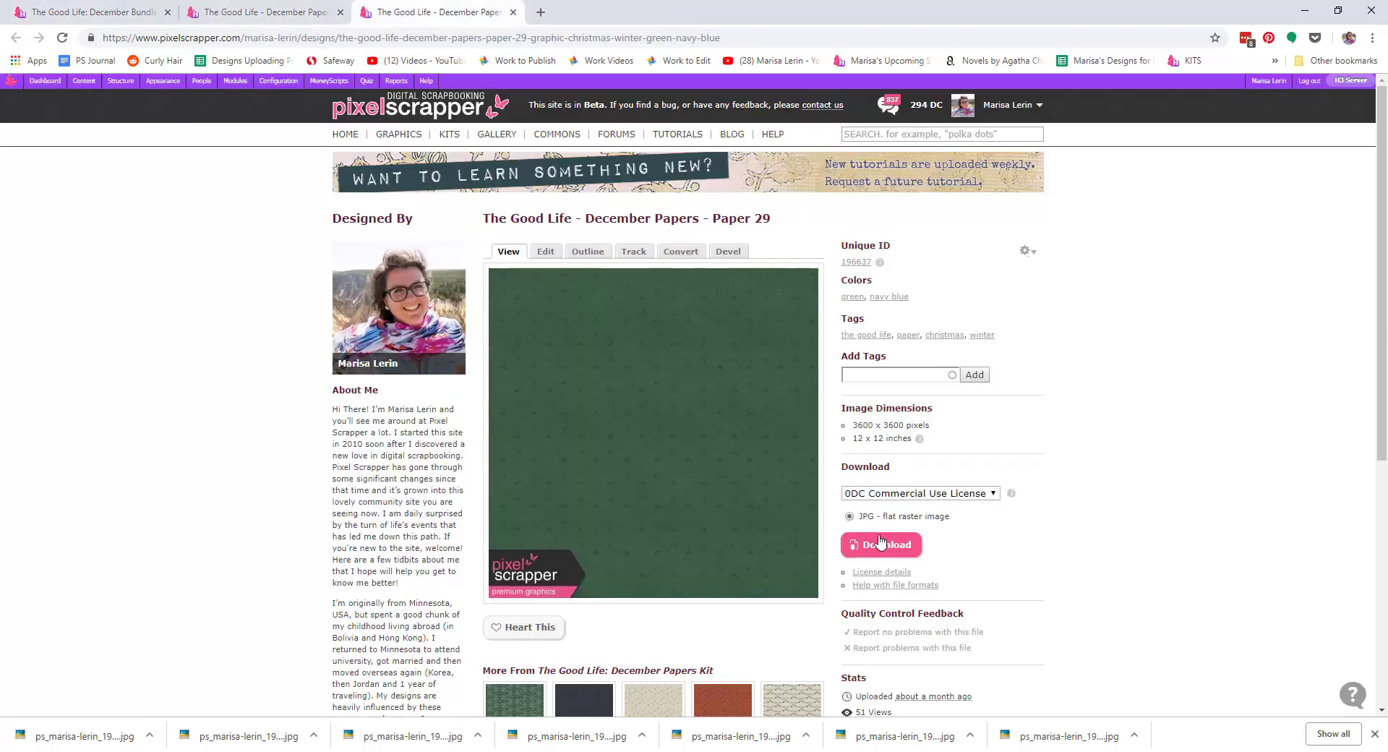
{"action": "left_click", "coordinate": [881, 546]}
{"action": "left_click", "coordinate": [912, 616]}
{"action": "key", "text": "alt+Tab"}
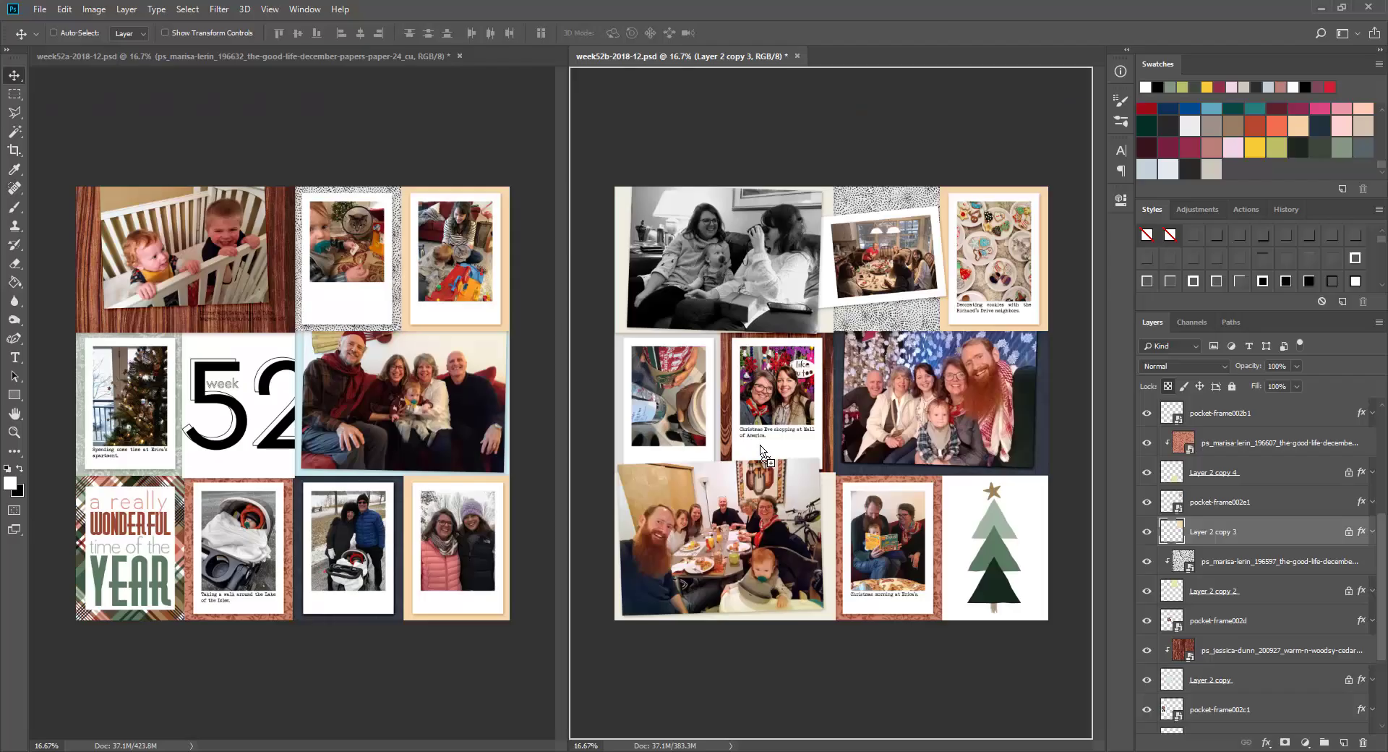
Place the green Paper 29 in week52b's upper-right pocket and clip it to Layer 2 copy 3.
{"action": "left_click_drag", "start_coordinate": [760, 447], "coordinate": [761, 449]}
{"action": "right_click", "coordinate": [1263, 530]}
{"action": "left_click", "coordinate": [1193, 452]}
Place the pale green Paper 24 in week52b's middle-left pocket and clip it to Layer 2.
{"action": "left_click", "coordinate": [717, 354], "text": "ctrl"}
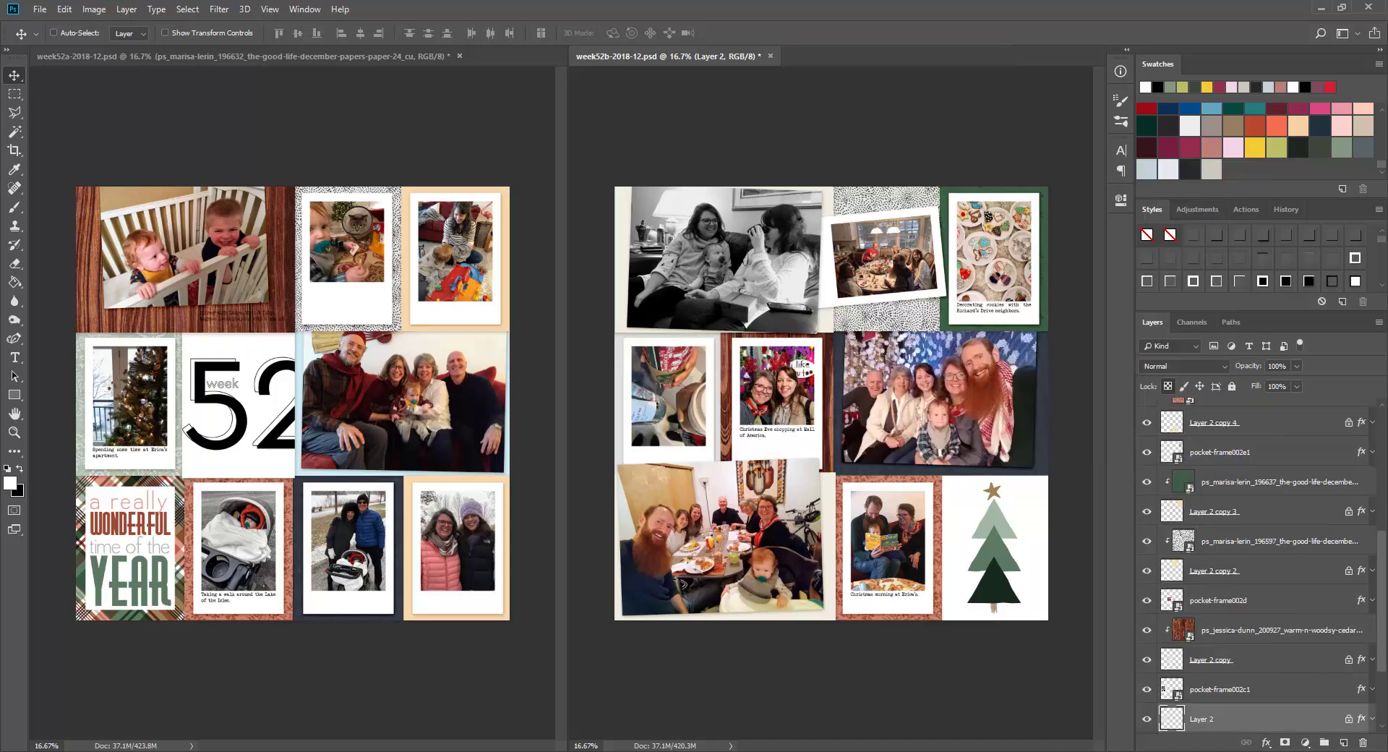
{"action": "key", "text": "Return"}
{"action": "right_click", "coordinate": [1321, 717]}
{"action": "left_click", "coordinate": [1254, 416]}
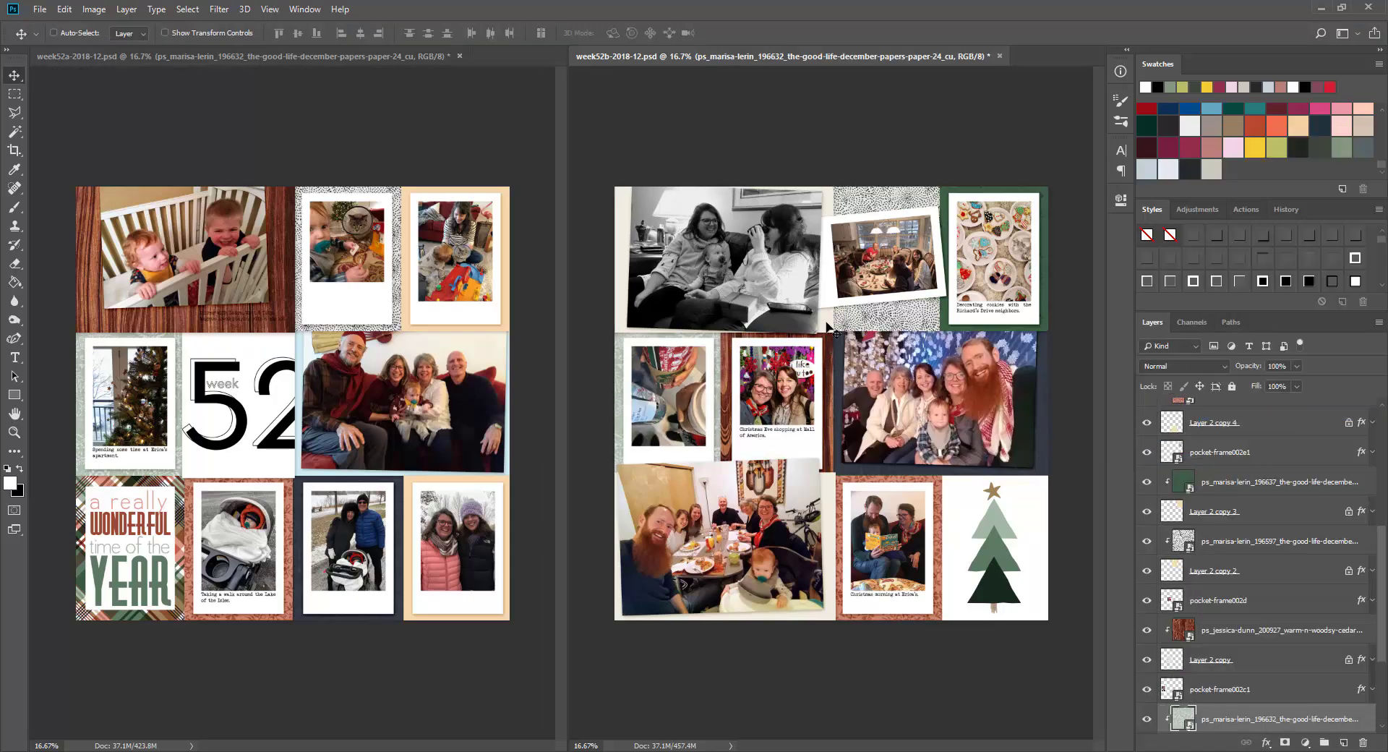
Clip the striped Paper 35 to week52b's pocket behind the black-and-white photo and try the dark Paper 30 in the lower-left pocket.
{"action": "left_click", "coordinate": [827, 321], "text": "ctrl"}
{"action": "left_click_drag", "start_coordinate": [821, 312], "coordinate": [702, 355]}
{"action": "key", "text": "Return"}
{"action": "key", "text": "ctrl+alt+g"}
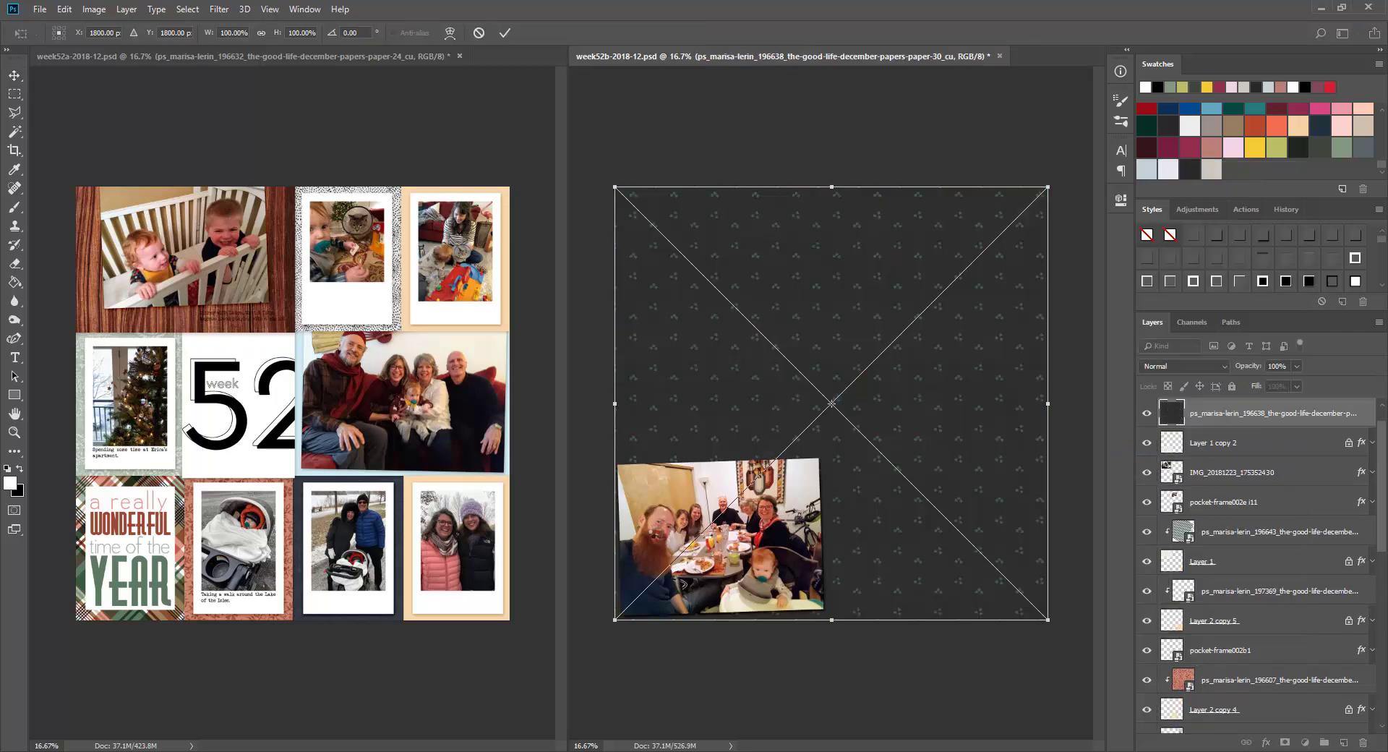
{"action": "right_click", "coordinate": [1233, 443]}
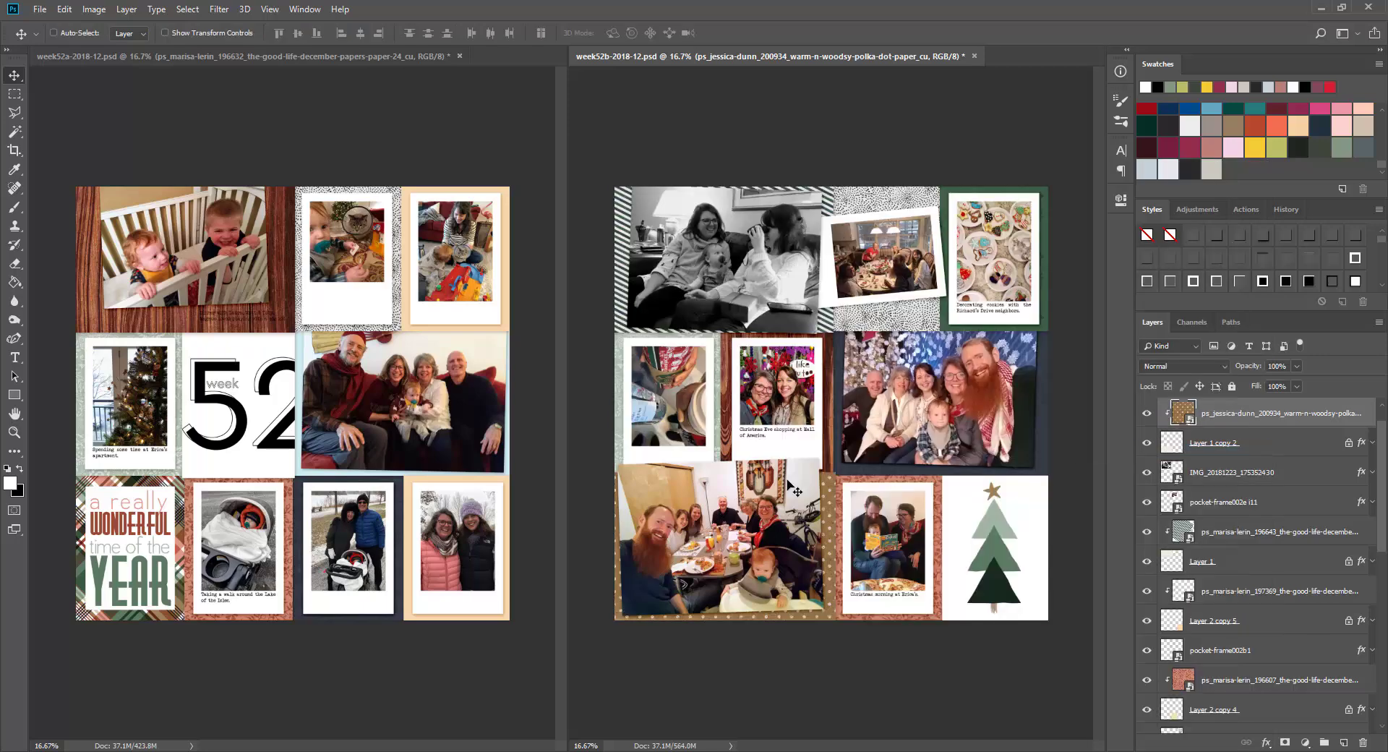
Place the green Paper 29 in week52a's lower-right pocket and clip it to Layer 2 copy 5.
{"action": "left_click", "coordinate": [409, 497], "text": "ctrl"}
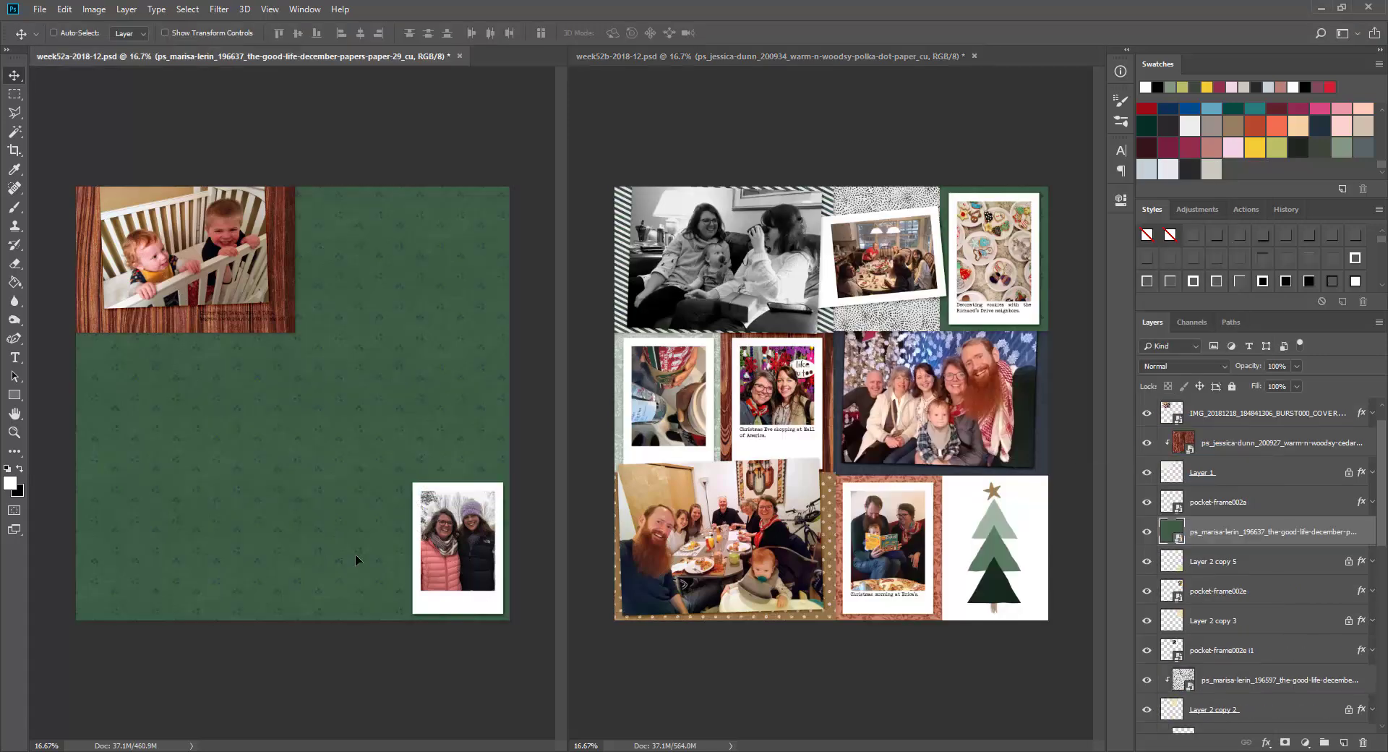
{"action": "key", "text": "Return"}
{"action": "key", "text": "ctrl+alt+g"}
Place the striped Paper 35, rotated counterclockwise, behind week52a's middle-right family photo and clip it to the pocket.
{"action": "left_click", "coordinate": [296, 345], "text": "ctrl"}
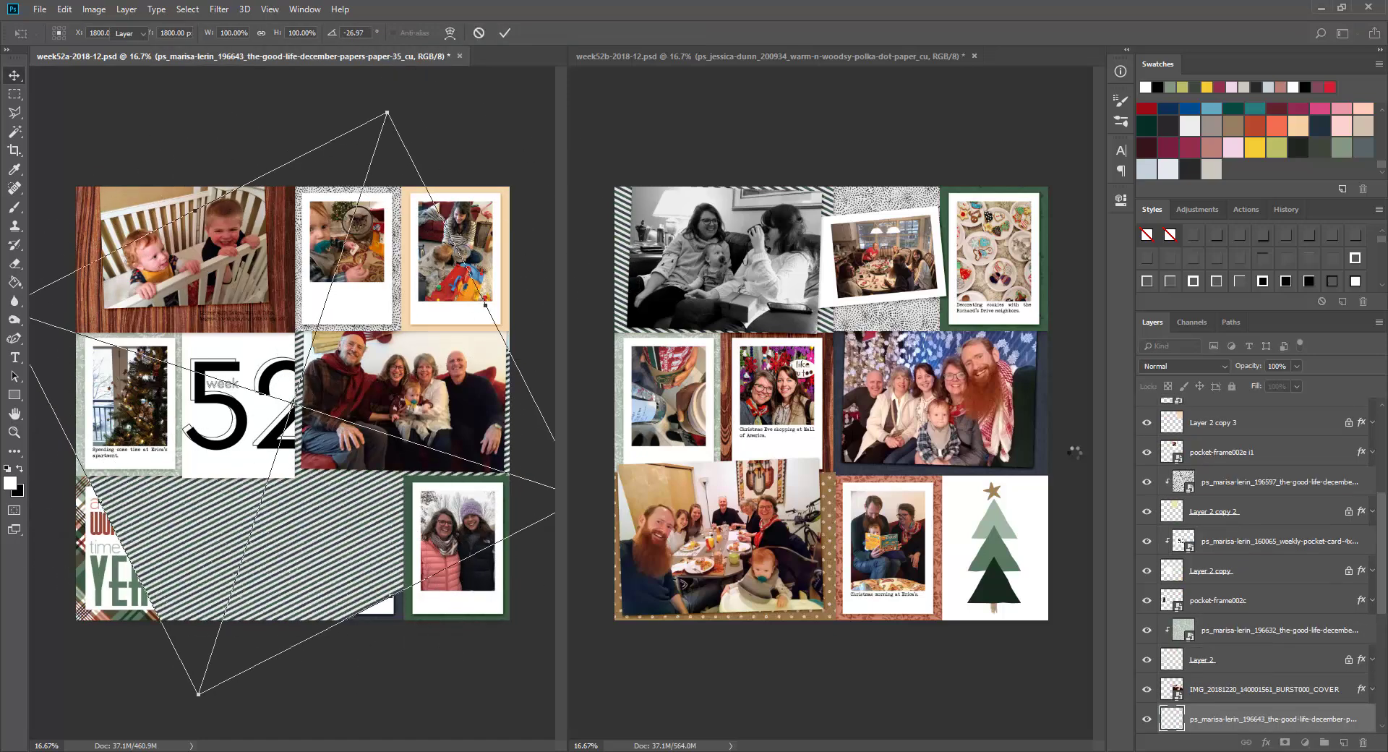
{"action": "key", "text": "Return"}
{"action": "key", "text": "ctrl+alt+g"}
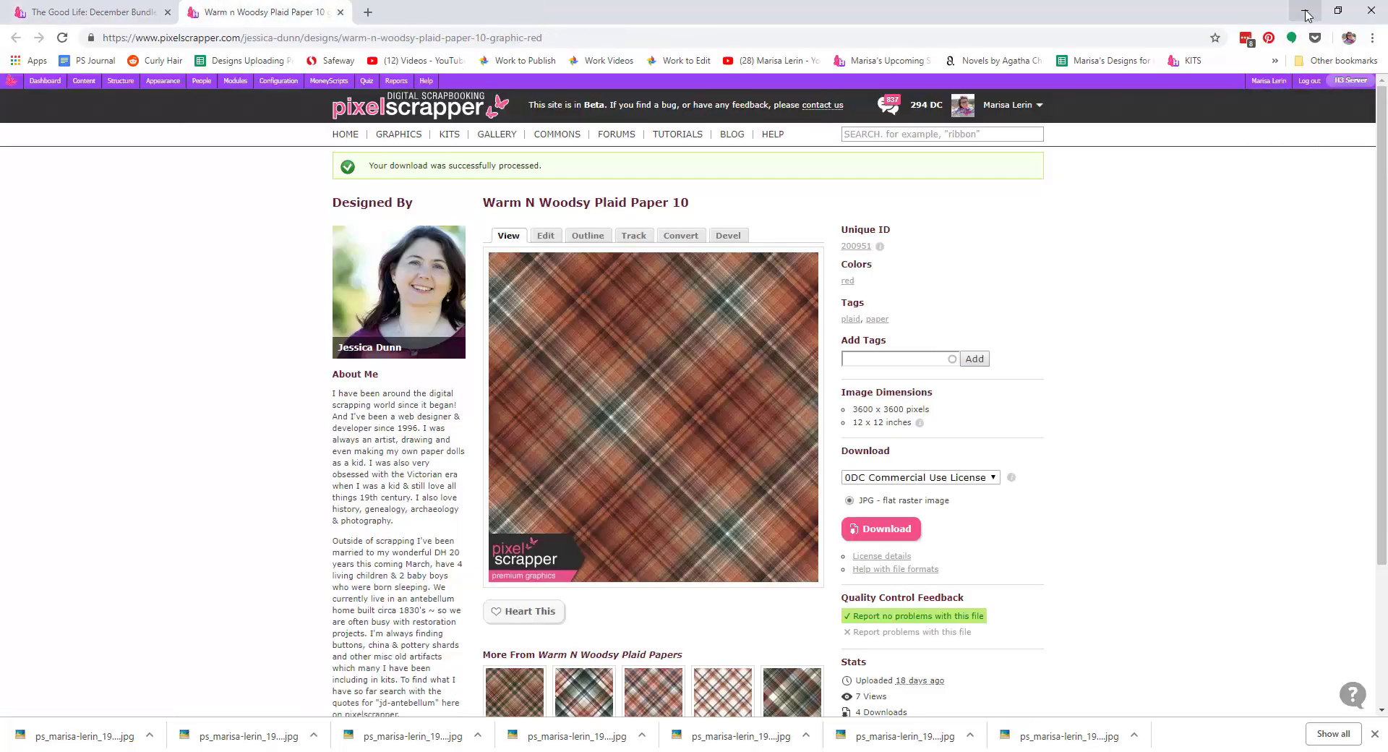
Return to Photoshop, place Warm N Woodsy Plaid Paper 10 in week52a's upper-right pocket, and clip it to Layer 2 copy 3.
{"action": "left_click", "coordinate": [1307, 14]}
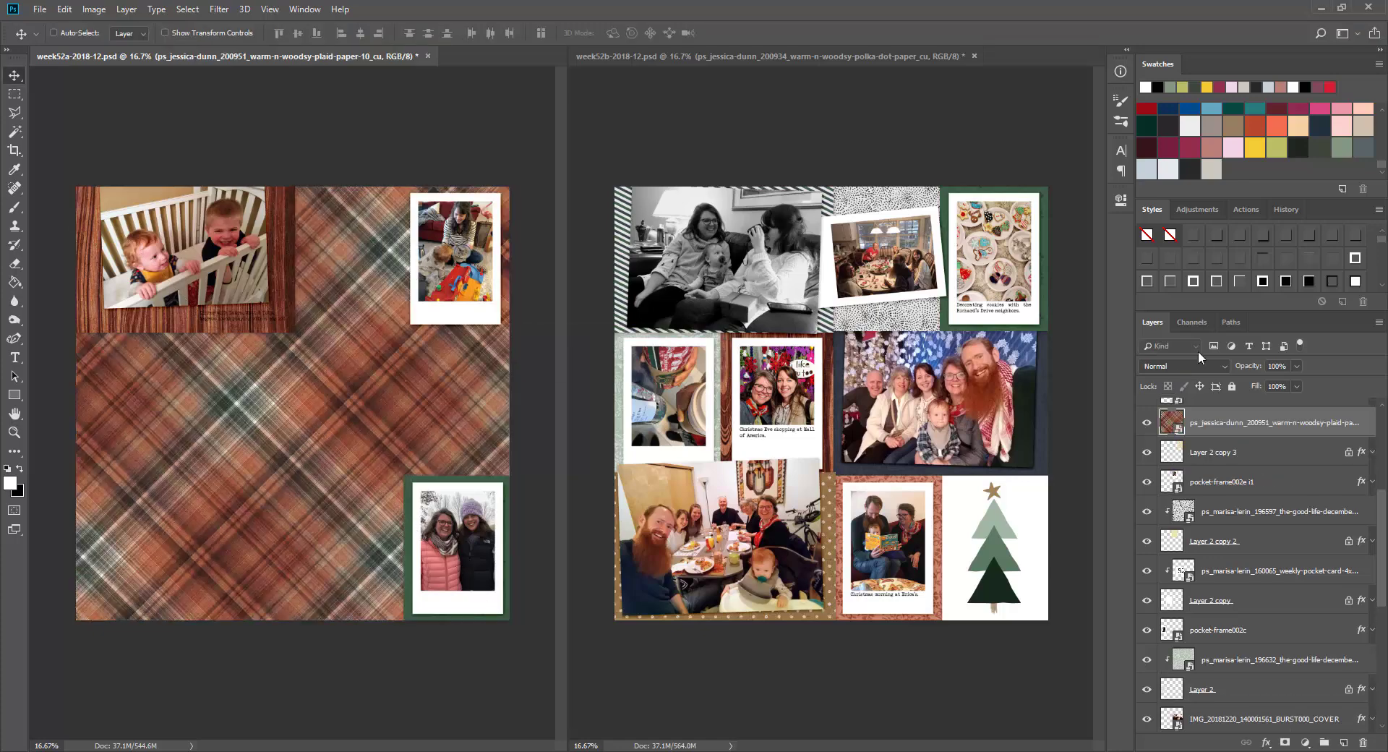
{"action": "right_click", "coordinate": [1204, 422]}
{"action": "left_click", "coordinate": [1142, 454]}
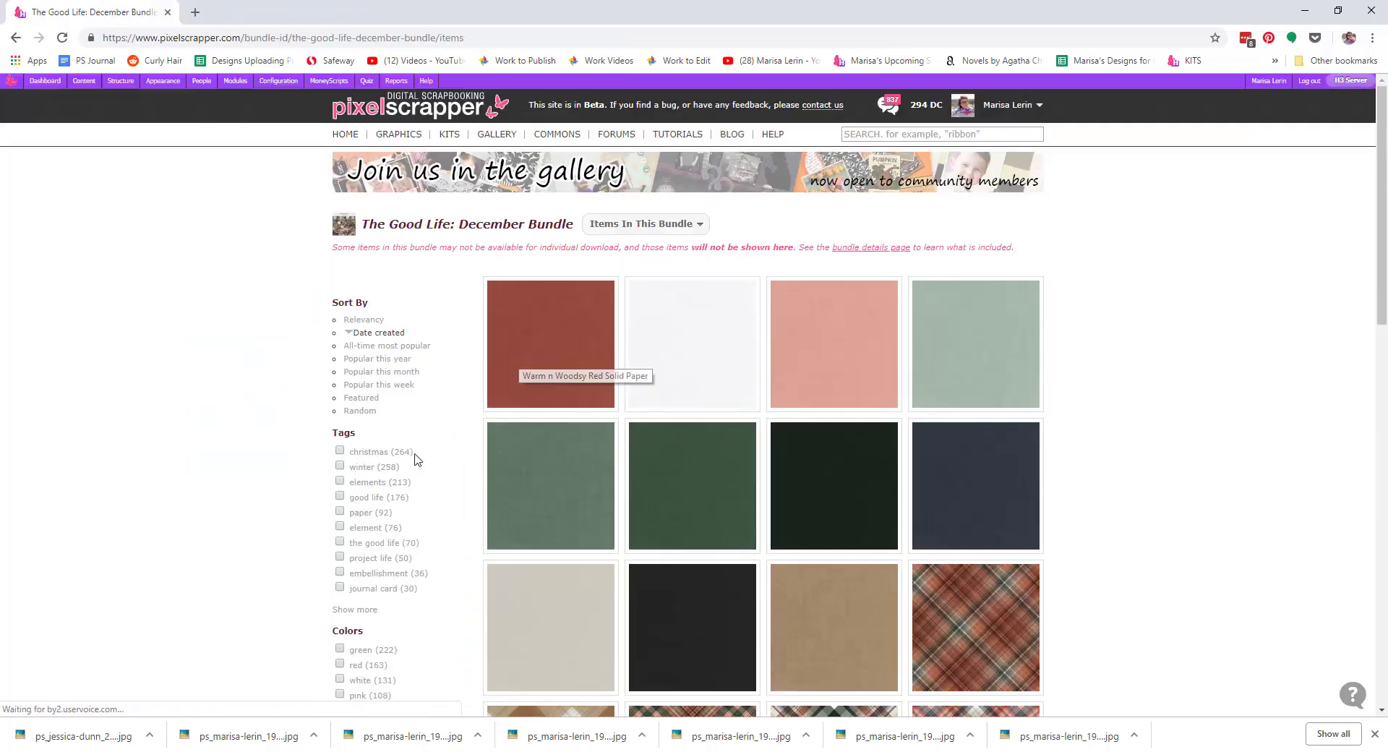
Filter the December Bundle's items by the elements tag.
{"action": "scroll", "coordinate": [888, 363], "scroll_direction": "down", "scroll_amount": 5}
{"action": "scroll", "coordinate": [888, 362], "scroll_direction": "up", "scroll_amount": 4}
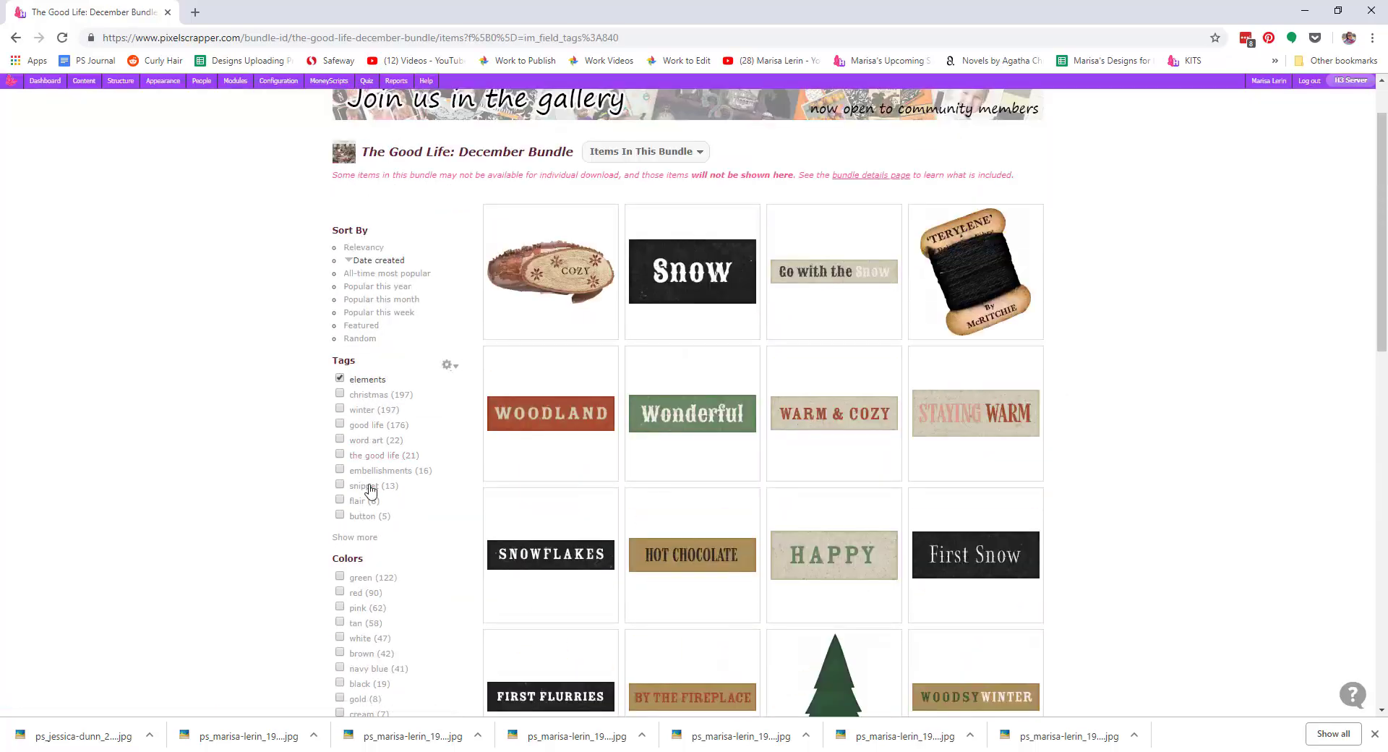
Open the green polka-dot ring Tag 15 from the second page of bundle elements in a new tab.
{"action": "scroll", "coordinate": [422, 521], "scroll_direction": "down", "scroll_amount": 2}
{"action": "scroll", "coordinate": [998, 535], "scroll_direction": "down", "scroll_amount": 10}
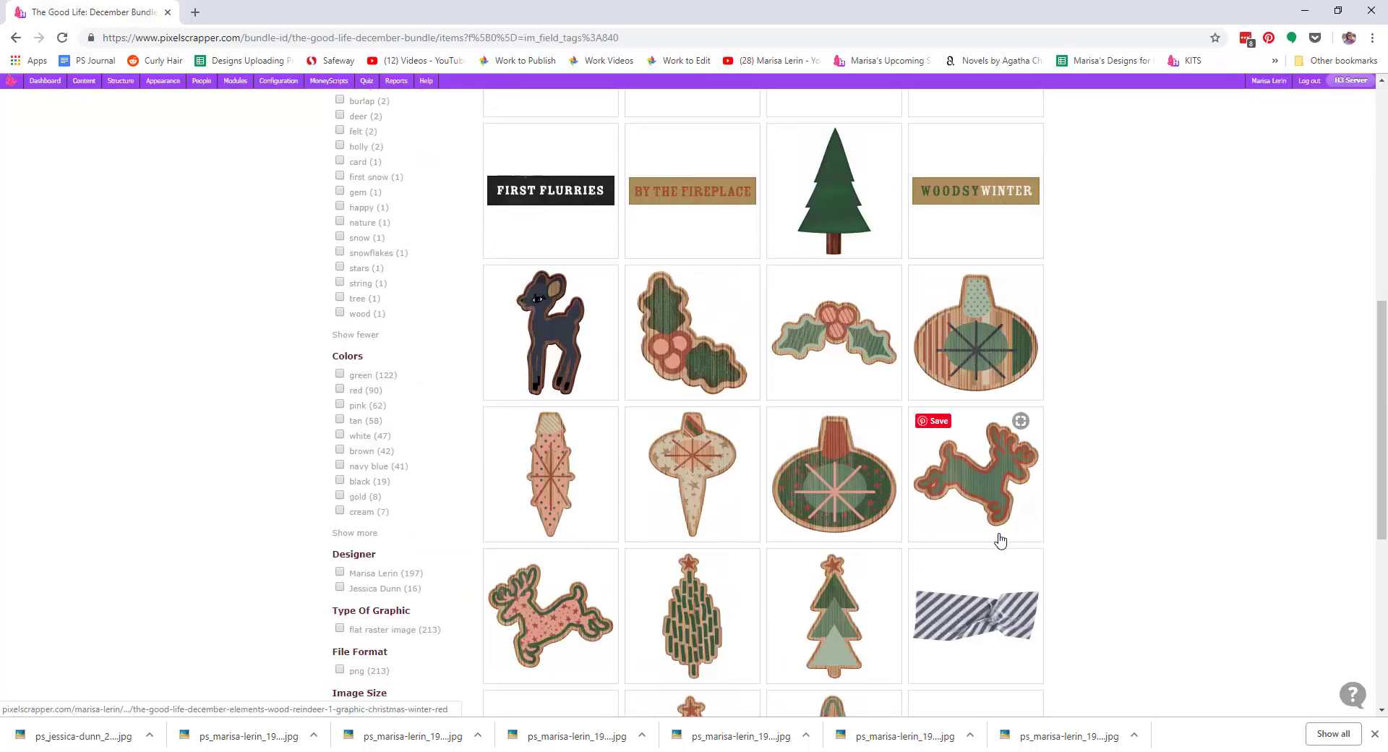
{"action": "left_click", "coordinate": [956, 604]}
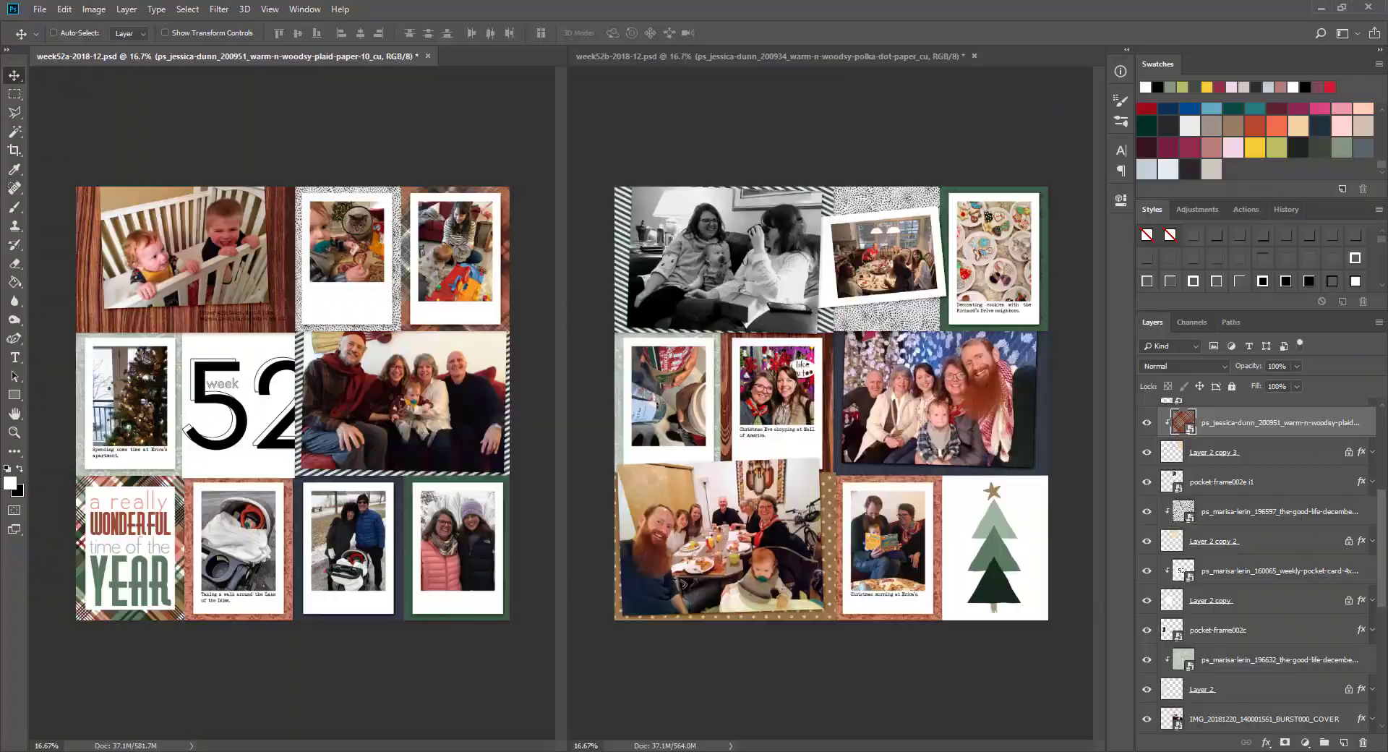
{"action": "scroll", "coordinate": [1031, 501], "scroll_direction": "down", "scroll_amount": 7}
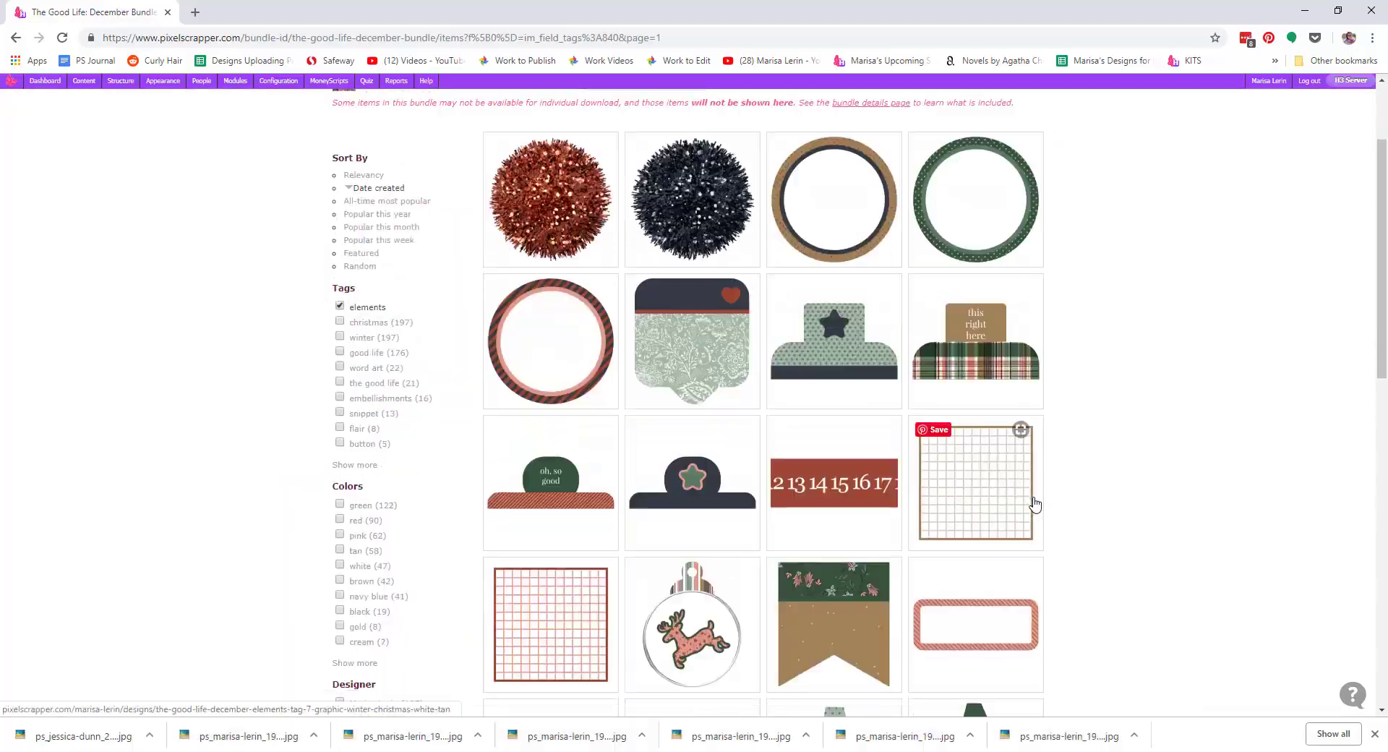
{"action": "middle_click", "coordinate": [1031, 501]}
{"action": "left_click", "coordinate": [264, 11]}
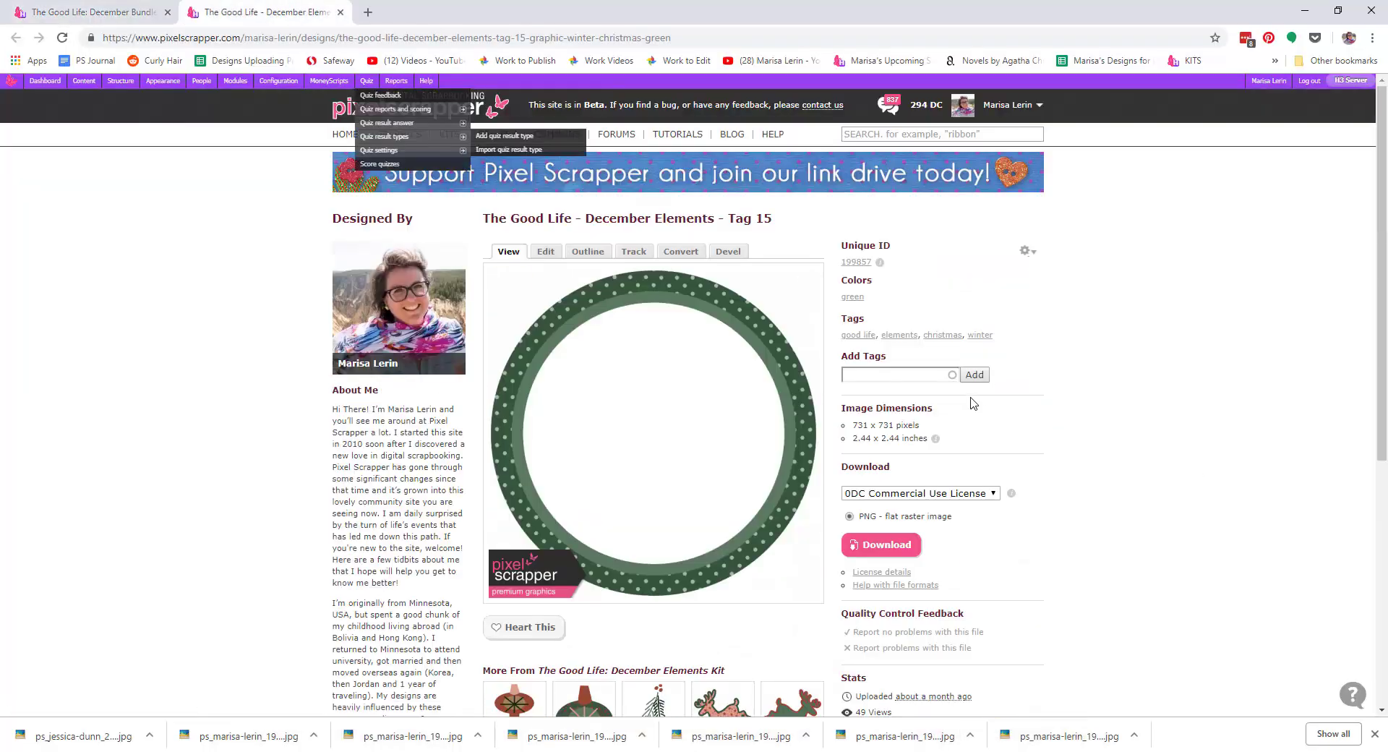
Add the keyword "tag" to the Tag 15 item and download its PNG, reporting no problems with the file.
{"action": "left_click", "coordinate": [899, 374]}
{"action": "type", "text": "r"}
{"action": "key", "text": "BackSpace"}
{"action": "key", "text": "BackSpace"}
{"action": "type", "text": "ing"}
{"action": "key", "text": "Return"}
{"action": "left_click", "coordinate": [886, 557]}
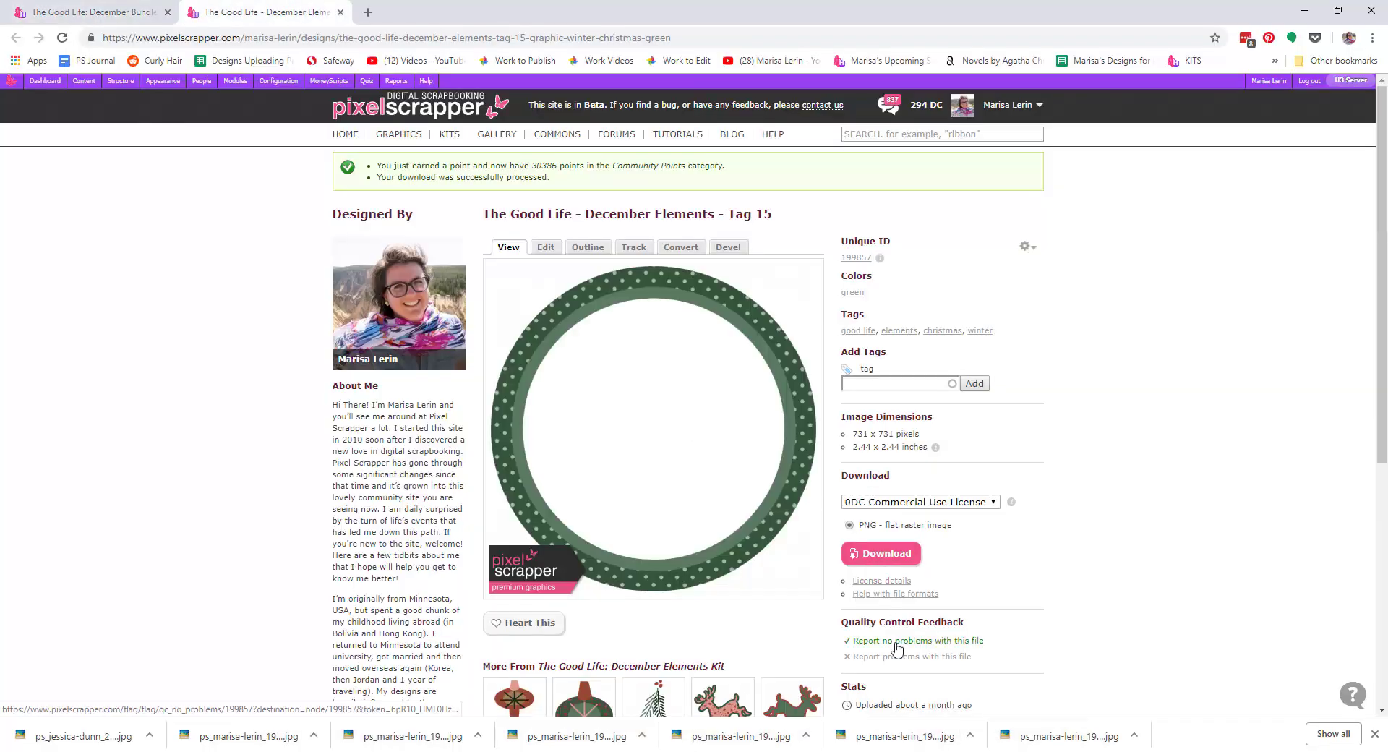
{"action": "left_click", "coordinate": [900, 642]}
Place the downloaded Tag 15 ring in week52a with a drop shadow, above the cedar wood paper at the crib photo's bottom edge.
{"action": "left_click", "coordinate": [150, 735]}
{"action": "left_click", "coordinate": [187, 685]}
{"action": "key", "text": "alt+Tab"}
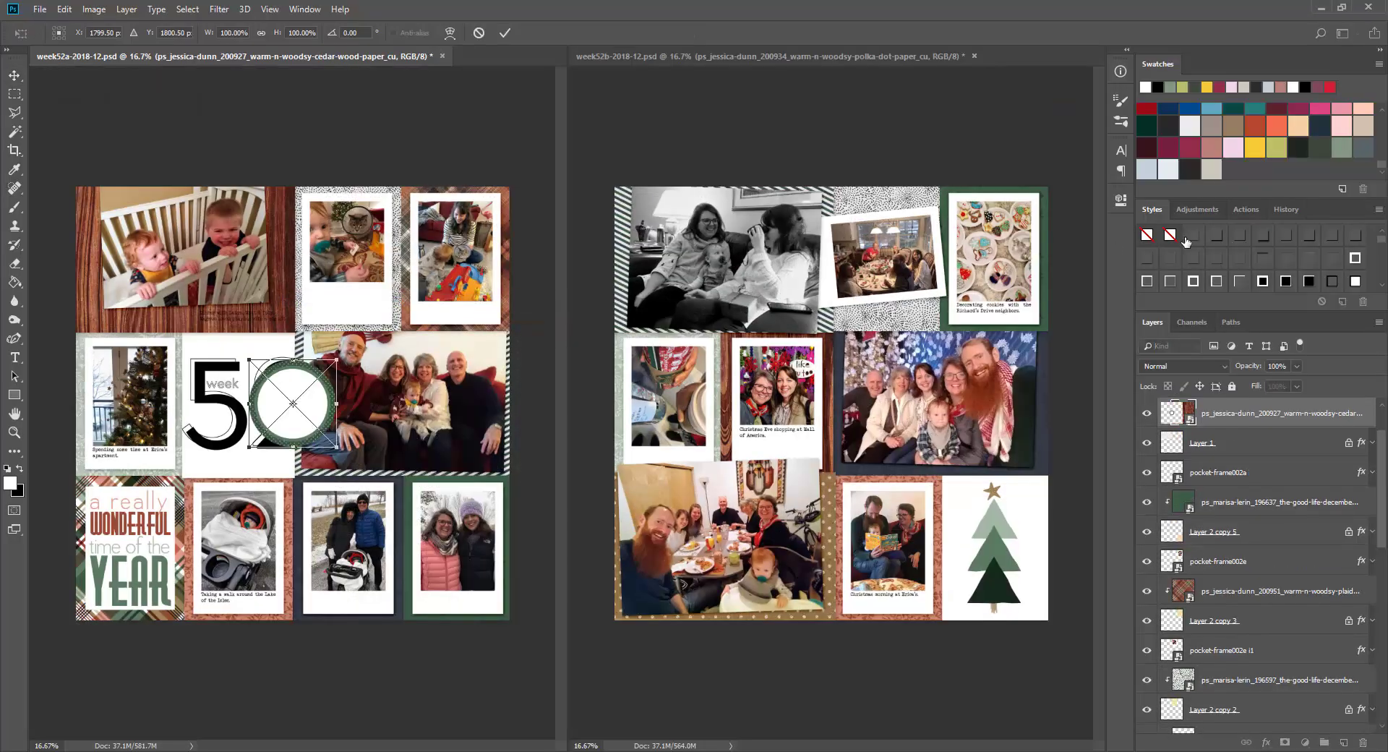
{"action": "left_click_drag", "start_coordinate": [315, 417], "coordinate": [264, 311]}
Consolidate the documents into tabs and move the dinner caption onto week52a's green ring.
{"action": "key", "text": "z"}
{"action": "left_click", "coordinate": [304, 10]}
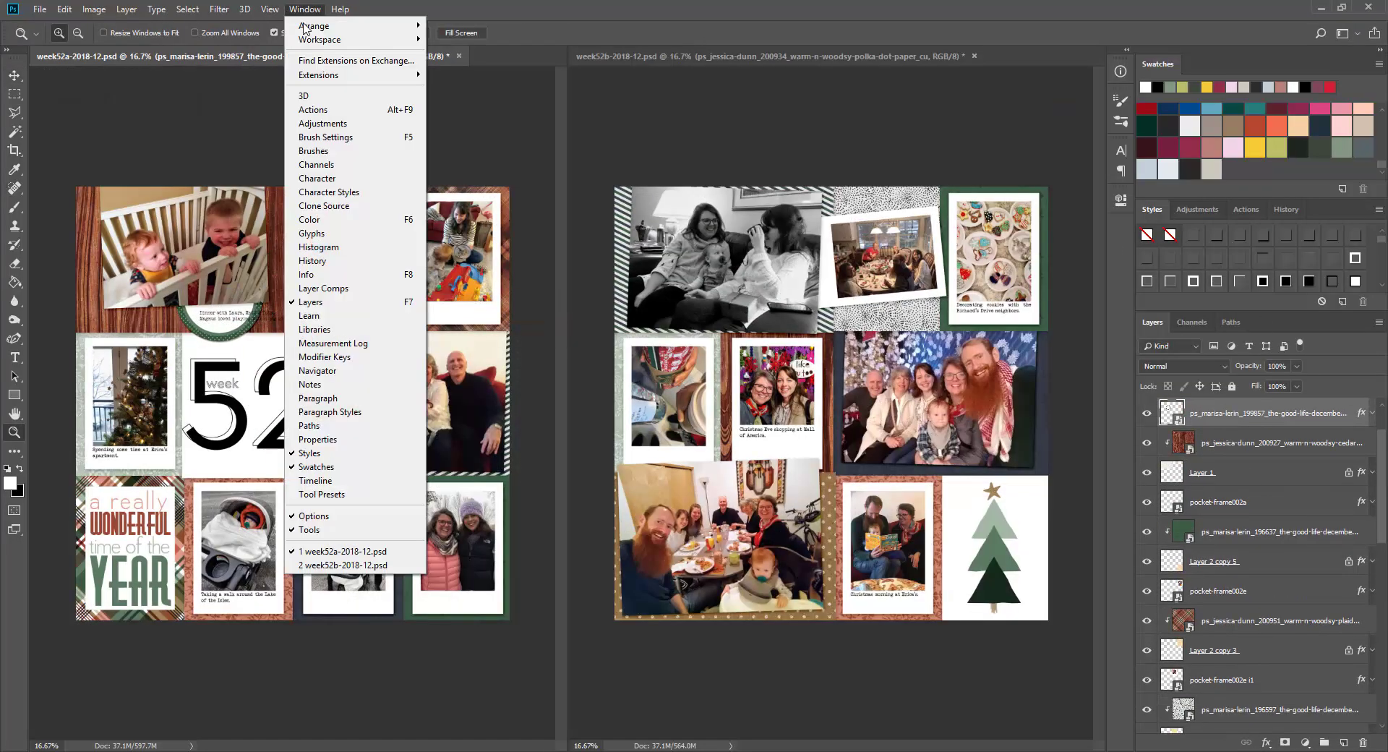
{"action": "mouse_move", "coordinate": [311, 25]}
{"action": "left_click", "coordinate": [485, 154]}
{"action": "left_click", "coordinate": [424, 260]}
{"action": "double_click", "coordinate": [424, 260]}
{"action": "key", "text": "v"}
{"action": "left_click_drag", "start_coordinate": [452, 286], "coordinate": [434, 275]}
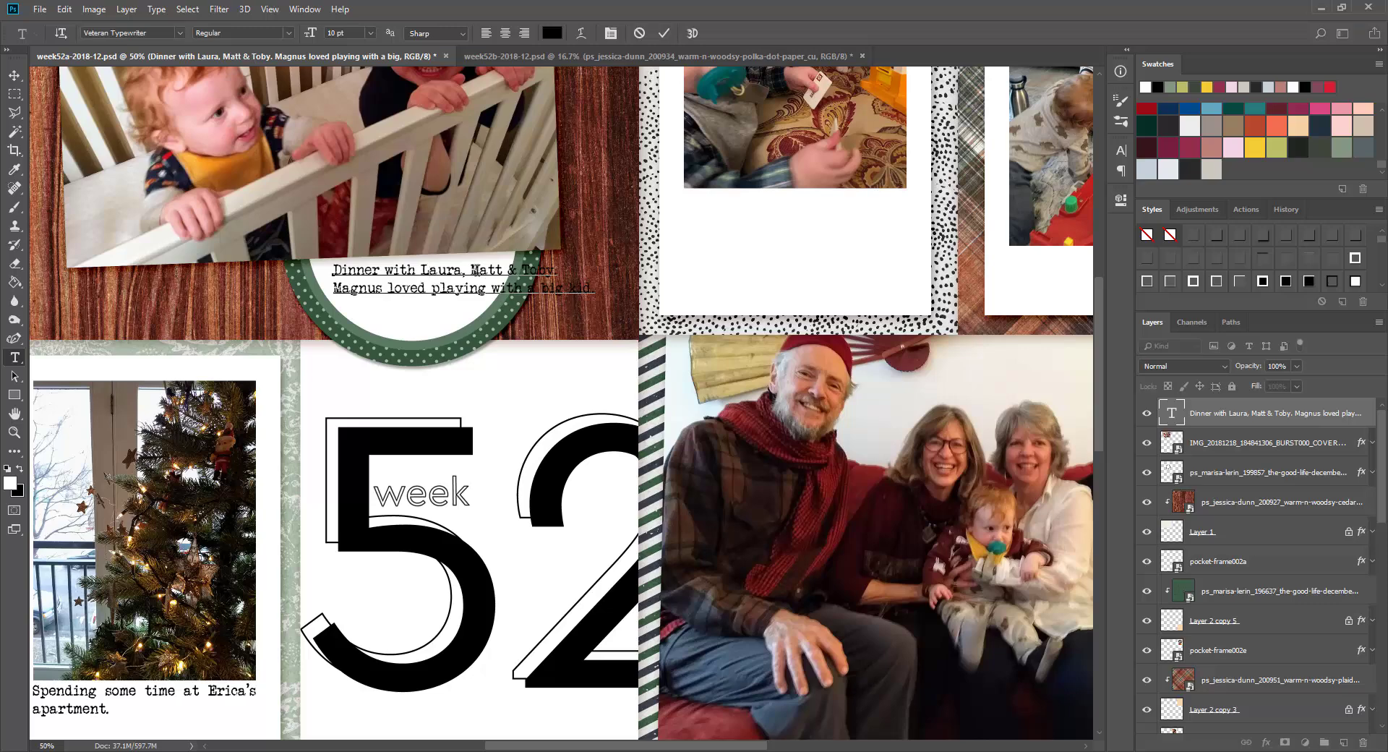
Rotate the dinner caption slightly counterclockwise to match the crib photo's tilt and nudge it into place on the ring.
{"action": "left_click", "coordinate": [16, 77]}
{"action": "key", "text": "ctrl+t"}
{"action": "left_click_drag", "start_coordinate": [312, 266], "coordinate": [312, 276]}
{"action": "key", "text": "Return"}
{"action": "left_click_drag", "start_coordinate": [404, 289], "coordinate": [401, 286]}
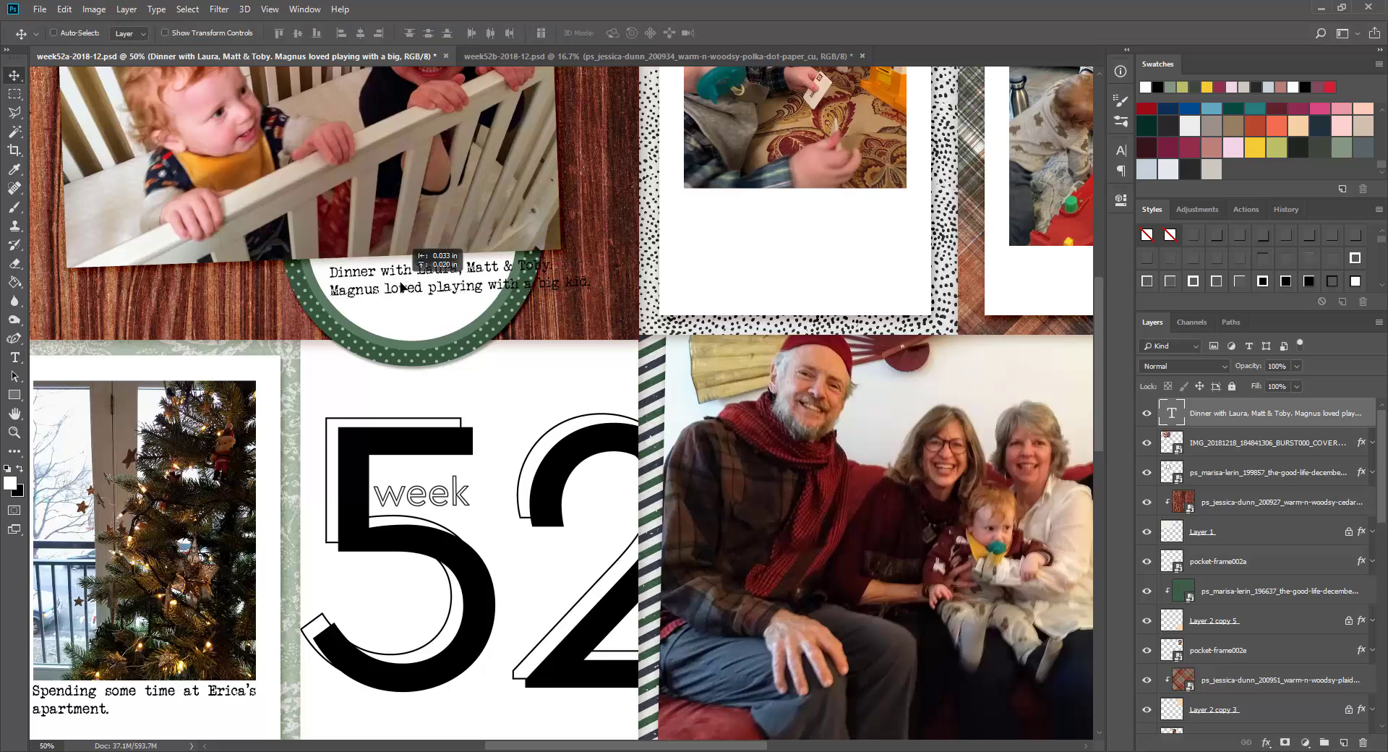
Set the dinner caption to 9 pt and center its text over three lines inside the ring.
{"action": "left_click", "coordinate": [1126, 154]}
{"action": "left_click", "coordinate": [1015, 188]}
{"action": "left_click", "coordinate": [1009, 242]}
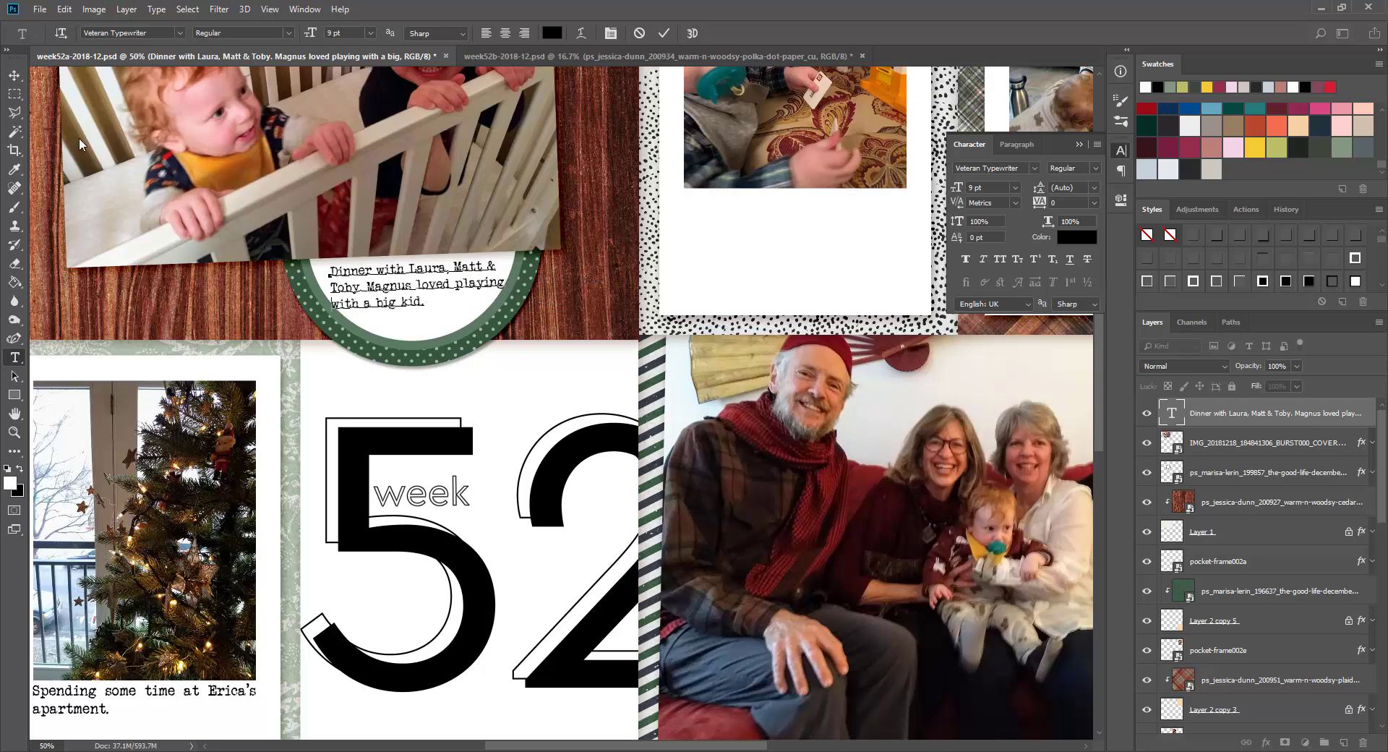
{"action": "left_click", "coordinate": [14, 75]}
{"action": "left_click", "coordinate": [1017, 144]}
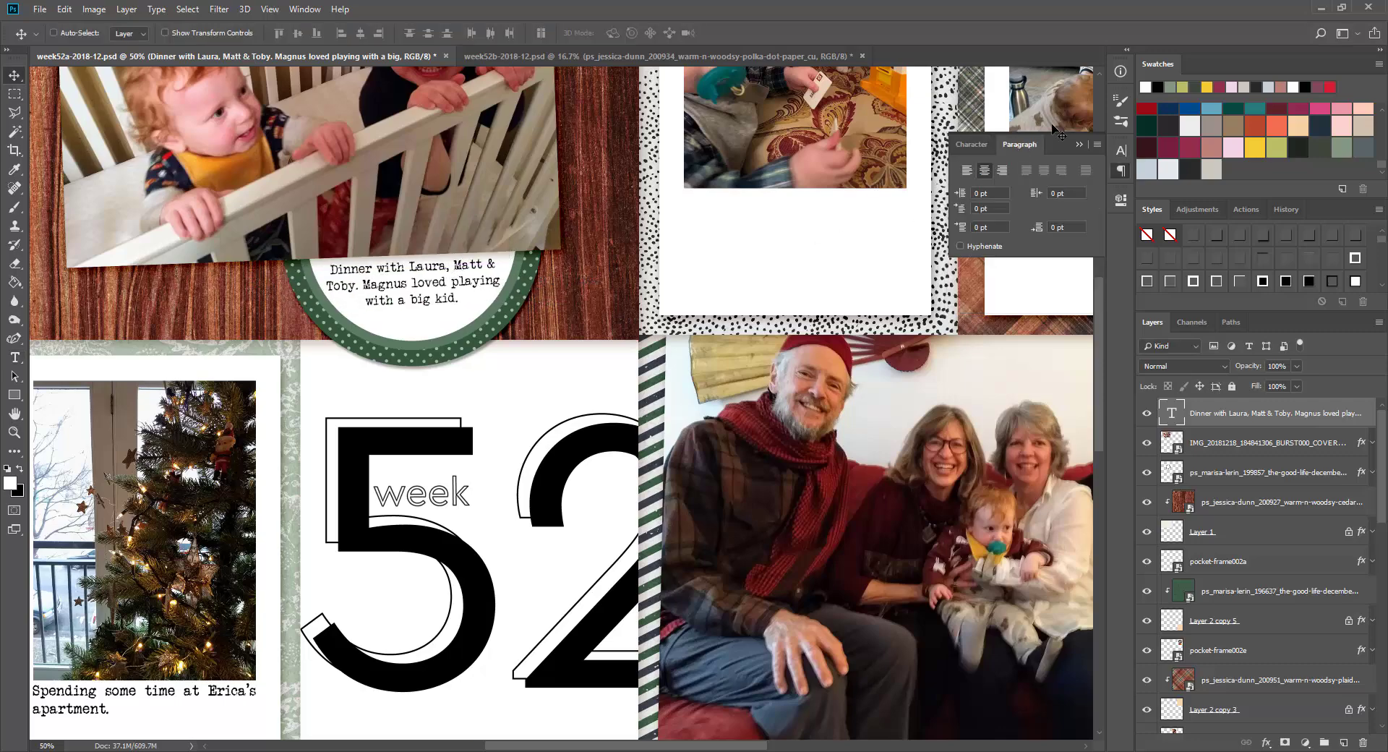
{"action": "left_click", "coordinate": [1079, 144]}
Arrange week52a and week52b side by side at full-page view.
{"action": "key", "text": "z"}
{"action": "left_click", "coordinate": [589, 208], "text": "alt"}
{"action": "left_click", "coordinate": [589, 208], "text": "alt"}
{"action": "left_click", "coordinate": [589, 208], "text": "alt"}
{"action": "left_click", "coordinate": [275, 10]}
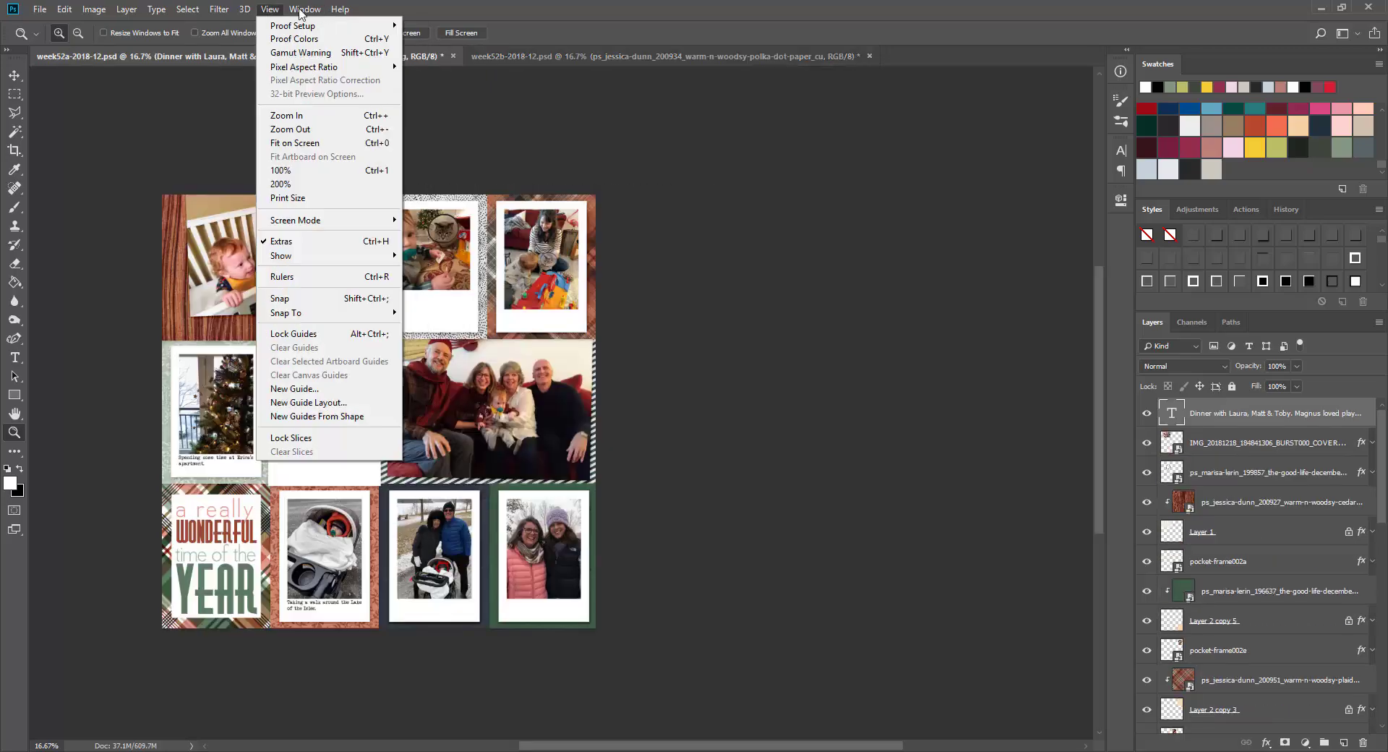
{"action": "mouse_move", "coordinate": [299, 13]}
{"action": "left_click", "coordinate": [488, 67]}
Switch to the browser and open the wanted first-page elements, including Warm & Cozy and Staying Warm word art, in new tabs.
{"action": "key", "text": "alt+Tab"}
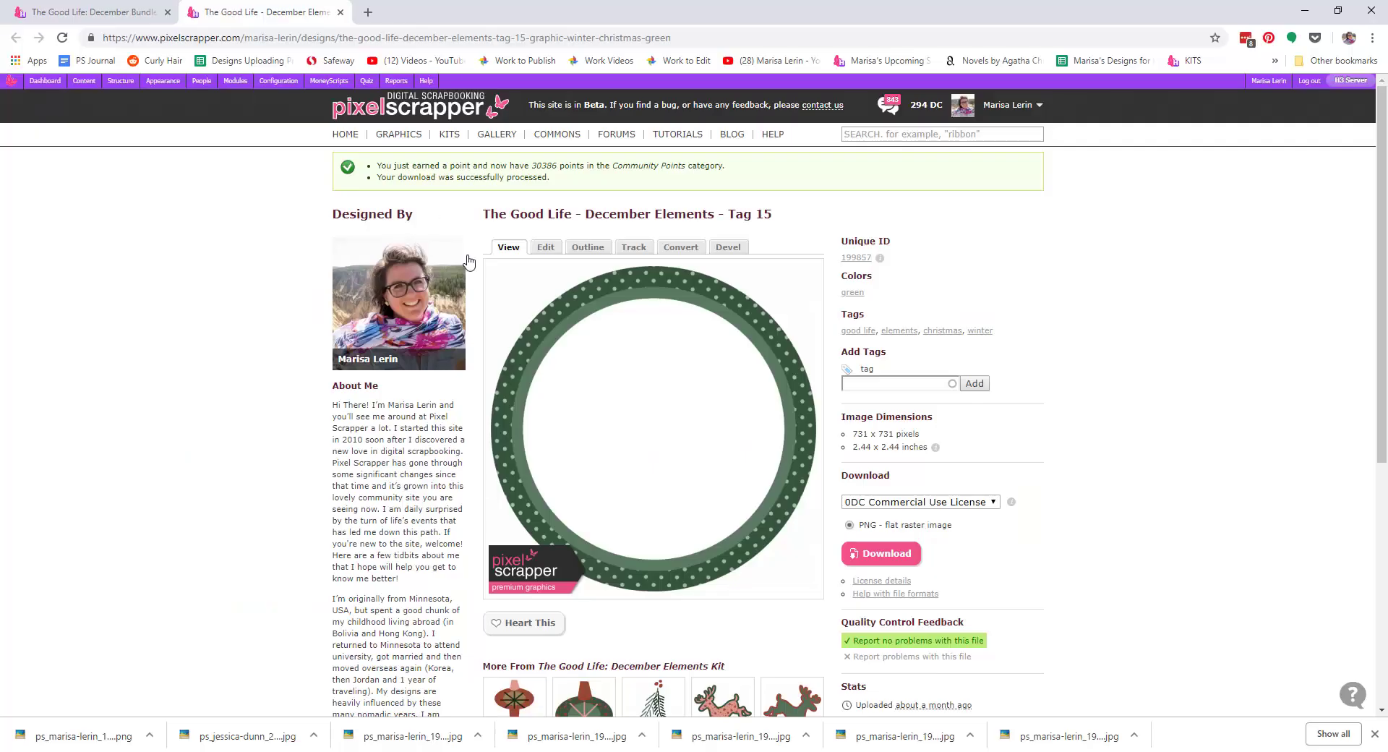
{"action": "key", "text": "alt+Left"}
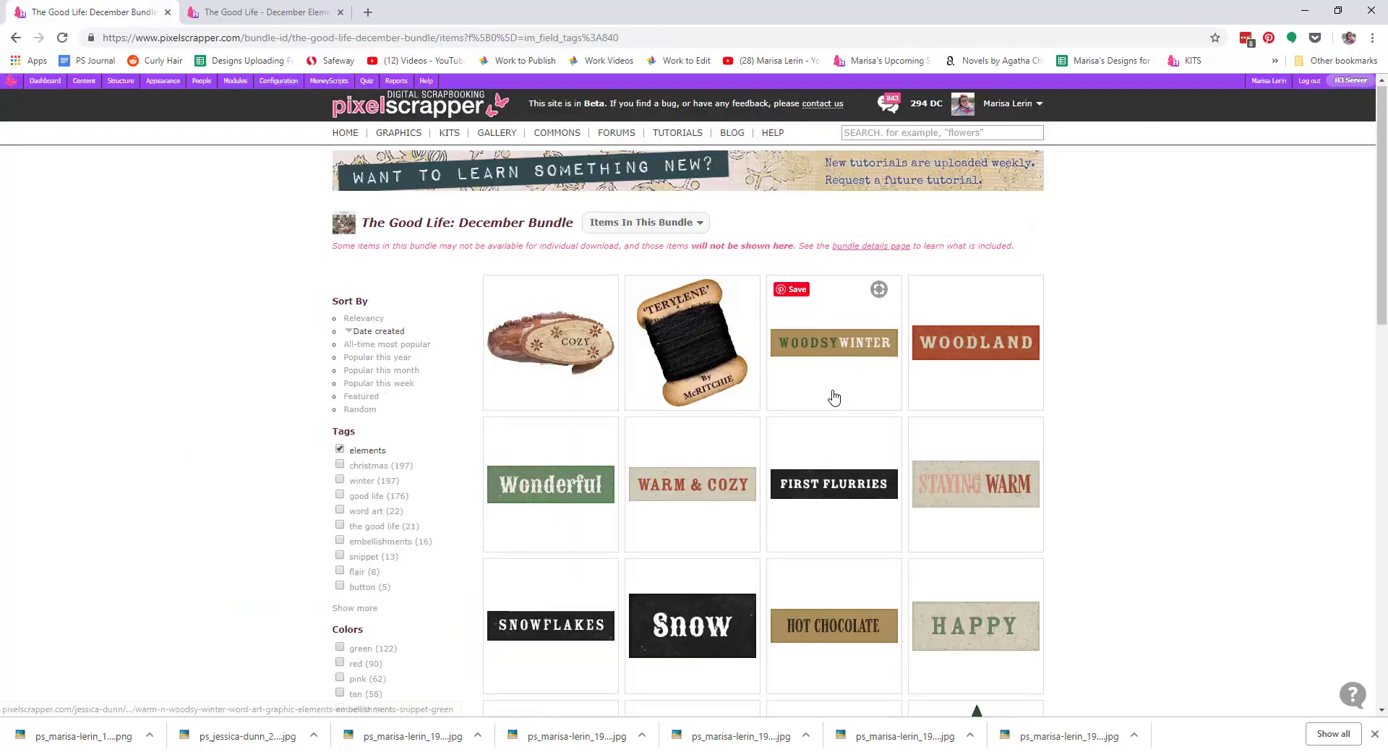
{"action": "scroll", "coordinate": [829, 333], "scroll_direction": "down", "scroll_amount": 8}
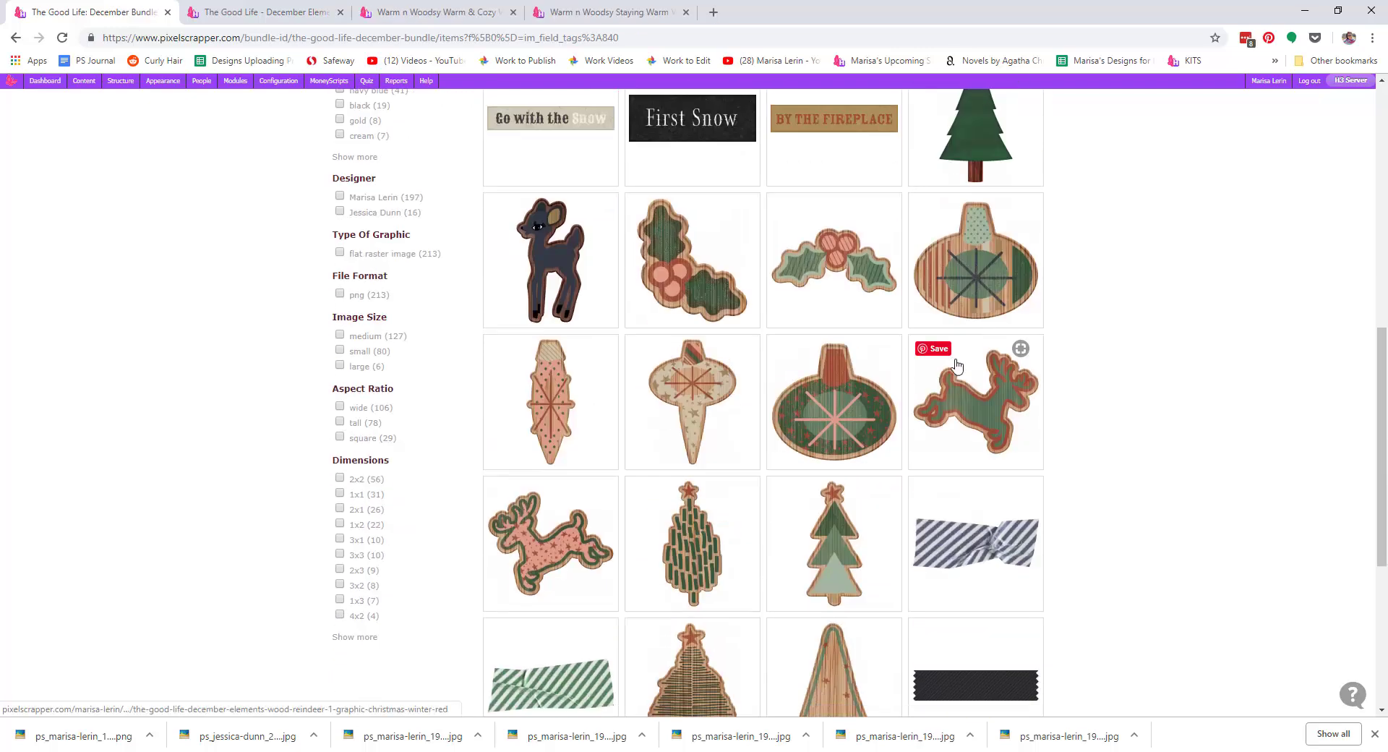
{"action": "scroll", "coordinate": [723, 271], "scroll_direction": "down", "scroll_amount": 5}
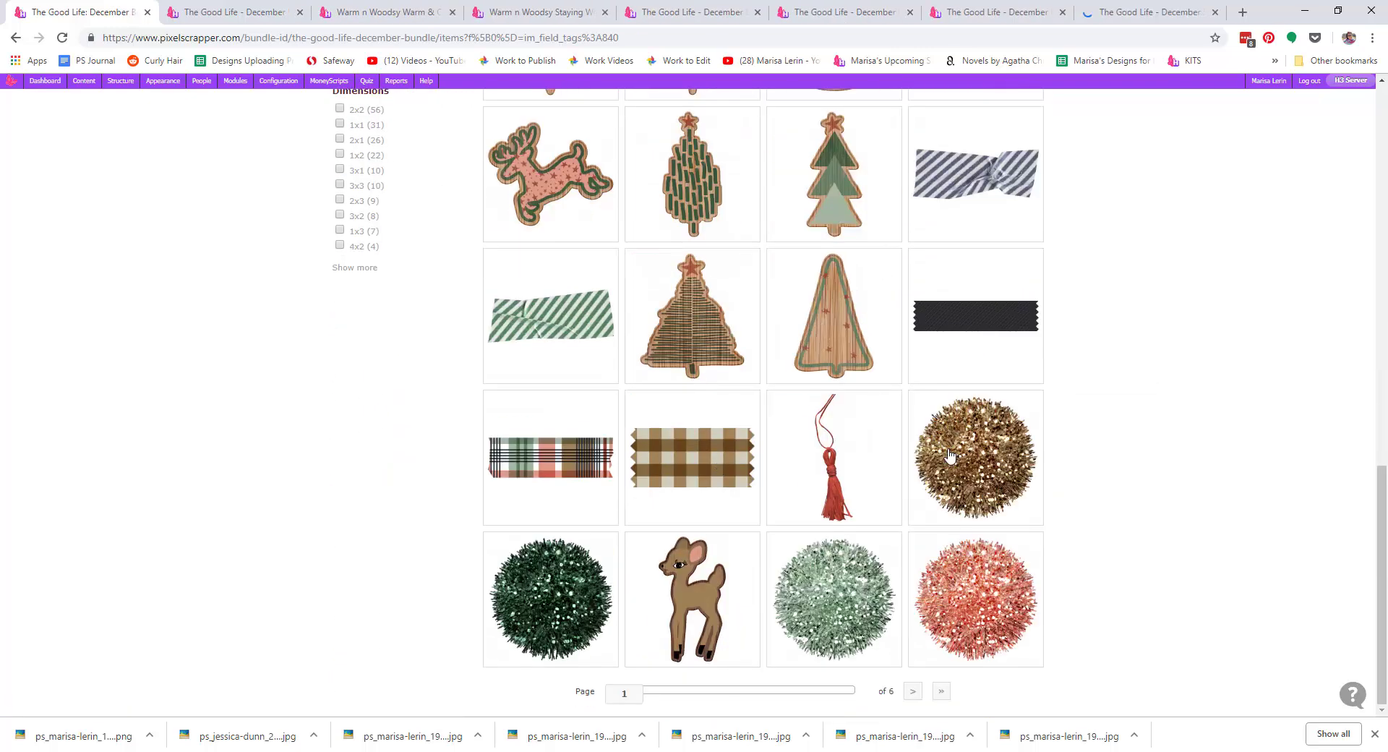
Open the wanted elements from the bundle's second and third pages in new tabs.
{"action": "left_click", "coordinate": [896, 688]}
{"action": "scroll", "coordinate": [852, 480], "scroll_direction": "down", "scroll_amount": 14}
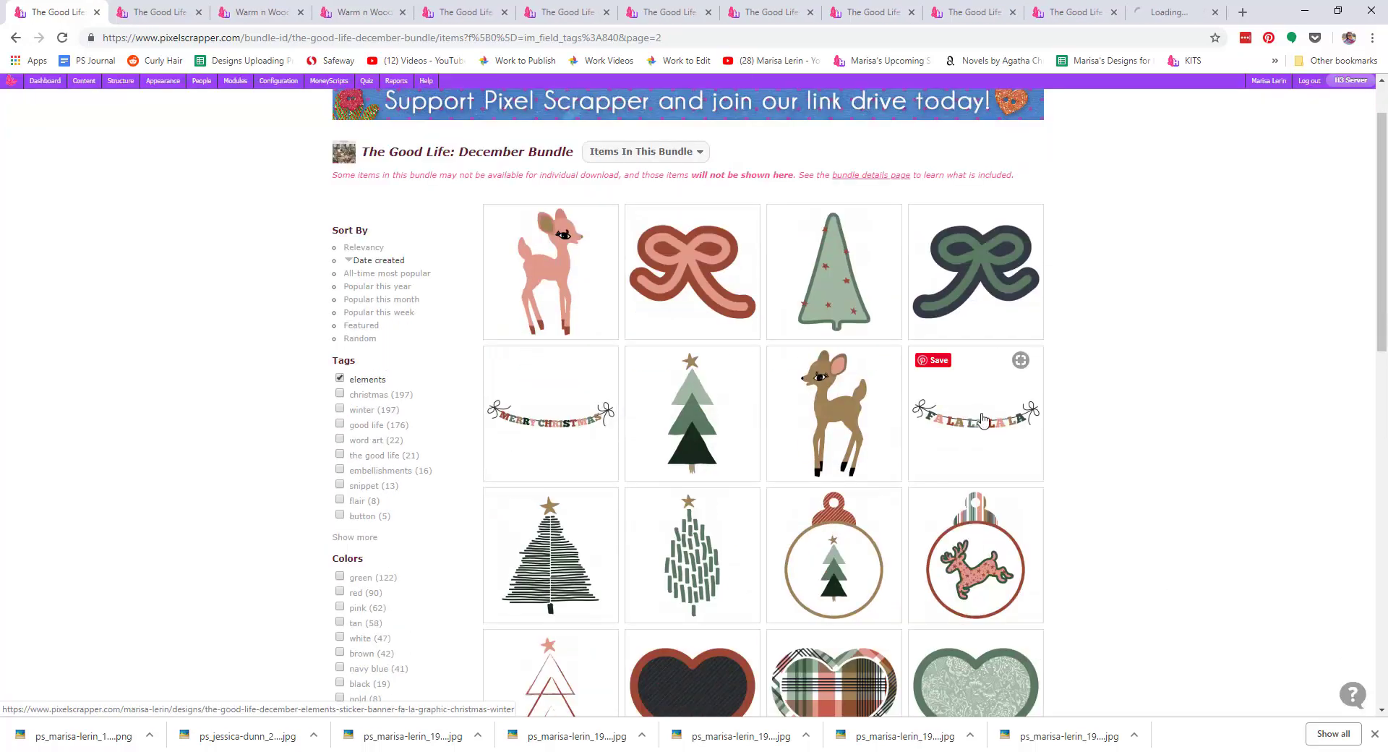
{"action": "scroll", "coordinate": [877, 376], "scroll_direction": "down", "scroll_amount": 12}
{"action": "right_click", "coordinate": [877, 412]}
{"action": "left_click", "coordinate": [896, 409]}
{"action": "scroll", "coordinate": [999, 641], "scroll_direction": "down", "scroll_amount": 1}
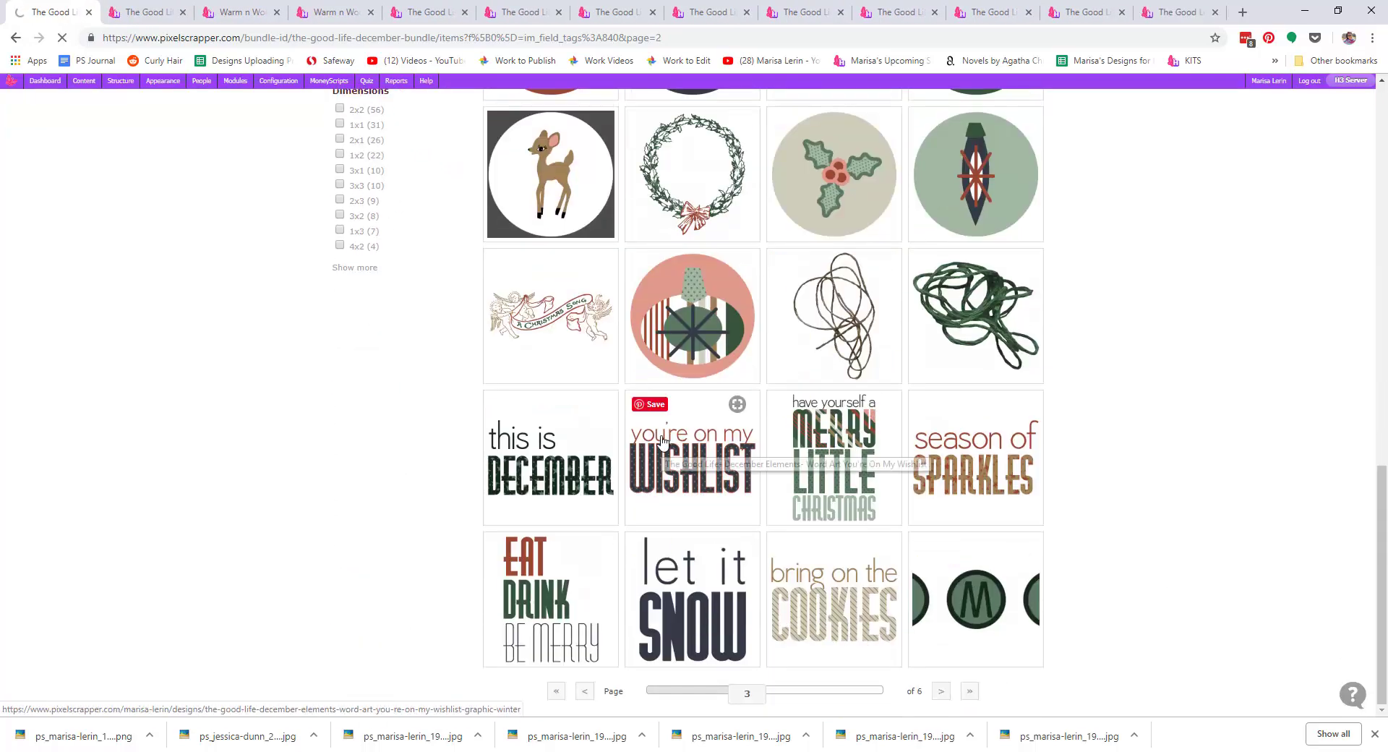
Open the wanted elements from the fourth page, including Little Flower 1 and the green floral Little Flower 4, in new tabs.
{"action": "scroll", "coordinate": [662, 434], "scroll_direction": "down", "scroll_amount": 2}
{"action": "right_click", "coordinate": [853, 189]}
{"action": "left_click", "coordinate": [869, 198]}
{"action": "right_click", "coordinate": [985, 205]}
{"action": "left_click", "coordinate": [1002, 216]}
{"action": "scroll", "coordinate": [968, 289], "scroll_direction": "down", "scroll_amount": 2}
{"action": "right_click", "coordinate": [951, 319]}
{"action": "left_click", "coordinate": [966, 329]}
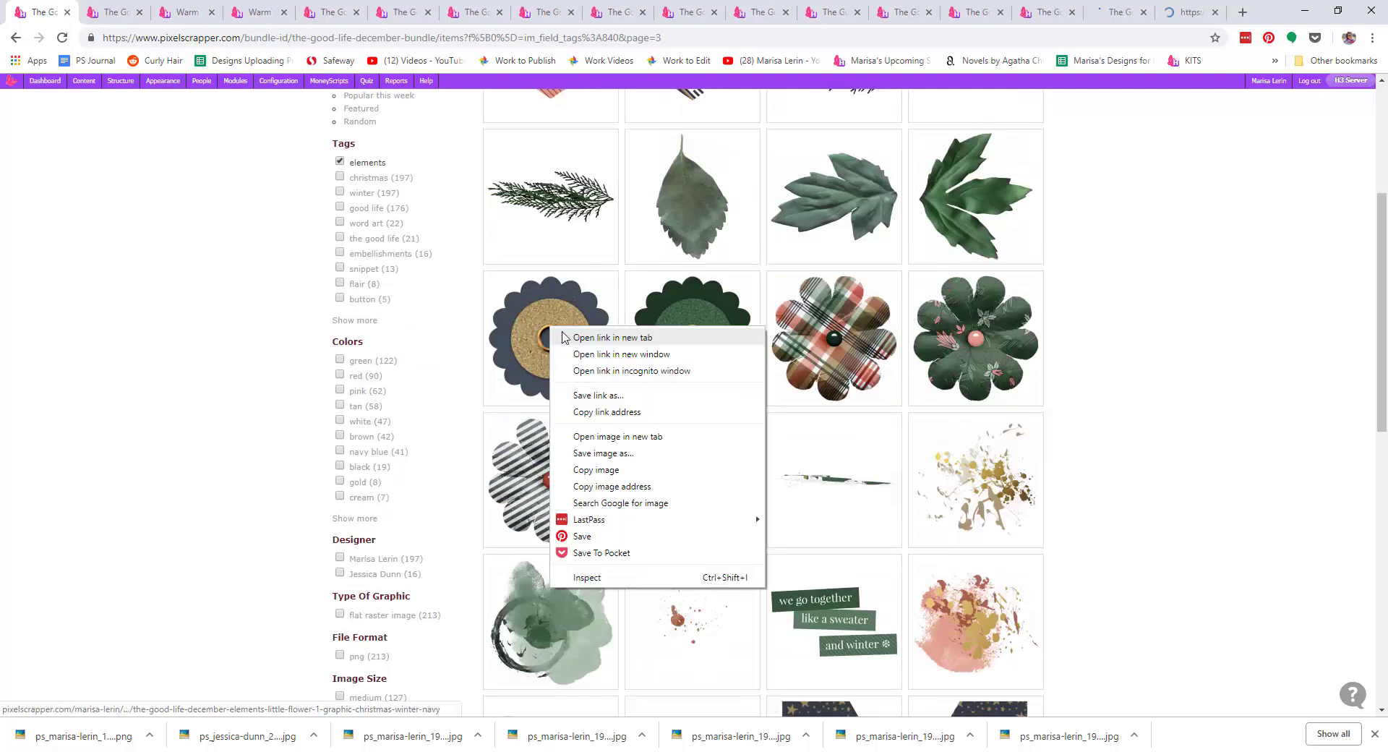
{"action": "left_click", "coordinate": [562, 334]}
{"action": "scroll", "coordinate": [562, 338], "scroll_direction": "down", "scroll_amount": 10}
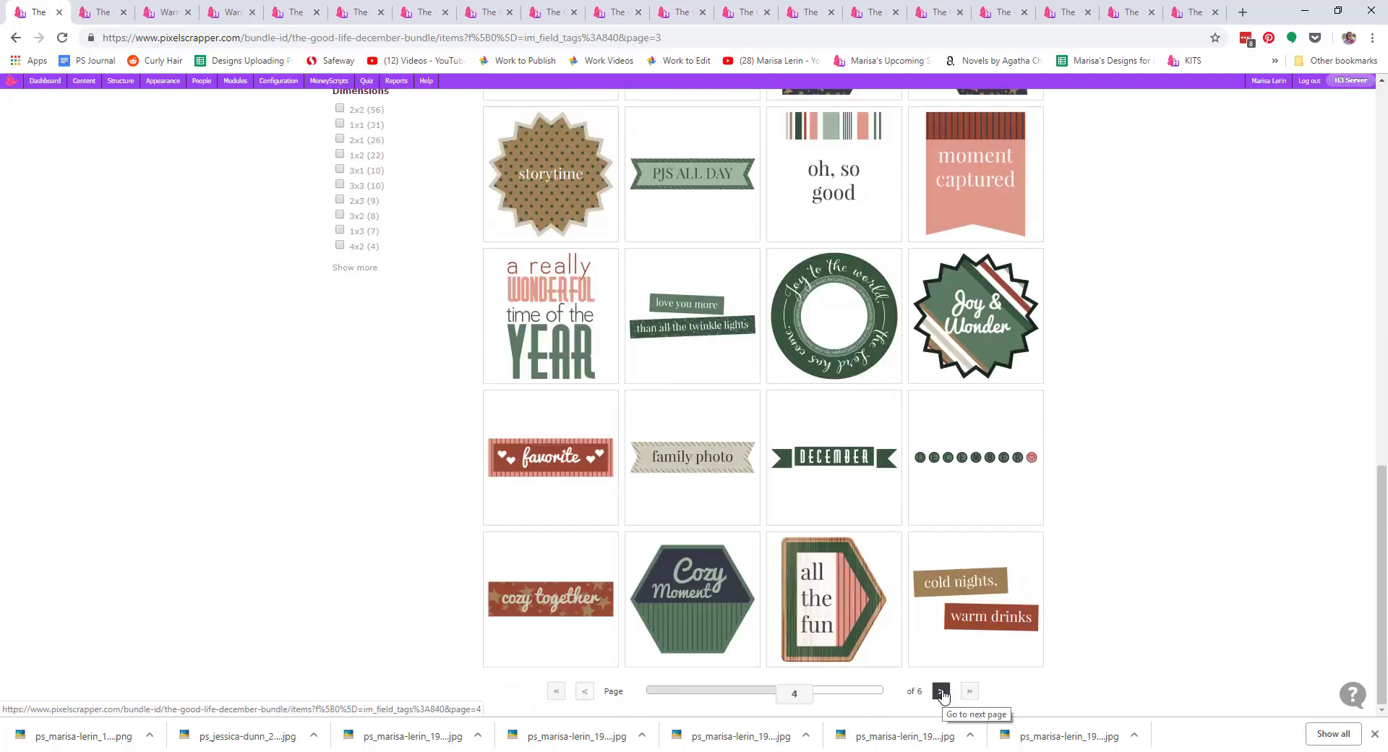
Open the pink flower and plaid Button 1 from the fifth page in new tabs, and go to the last page.
{"action": "left_click", "coordinate": [941, 692]}
{"action": "scroll", "coordinate": [843, 347], "scroll_direction": "down", "scroll_amount": 4}
{"action": "right_click", "coordinate": [843, 347]}
{"action": "left_click", "coordinate": [882, 353]}
{"action": "scroll", "coordinate": [952, 271], "scroll_direction": "down", "scroll_amount": 3}
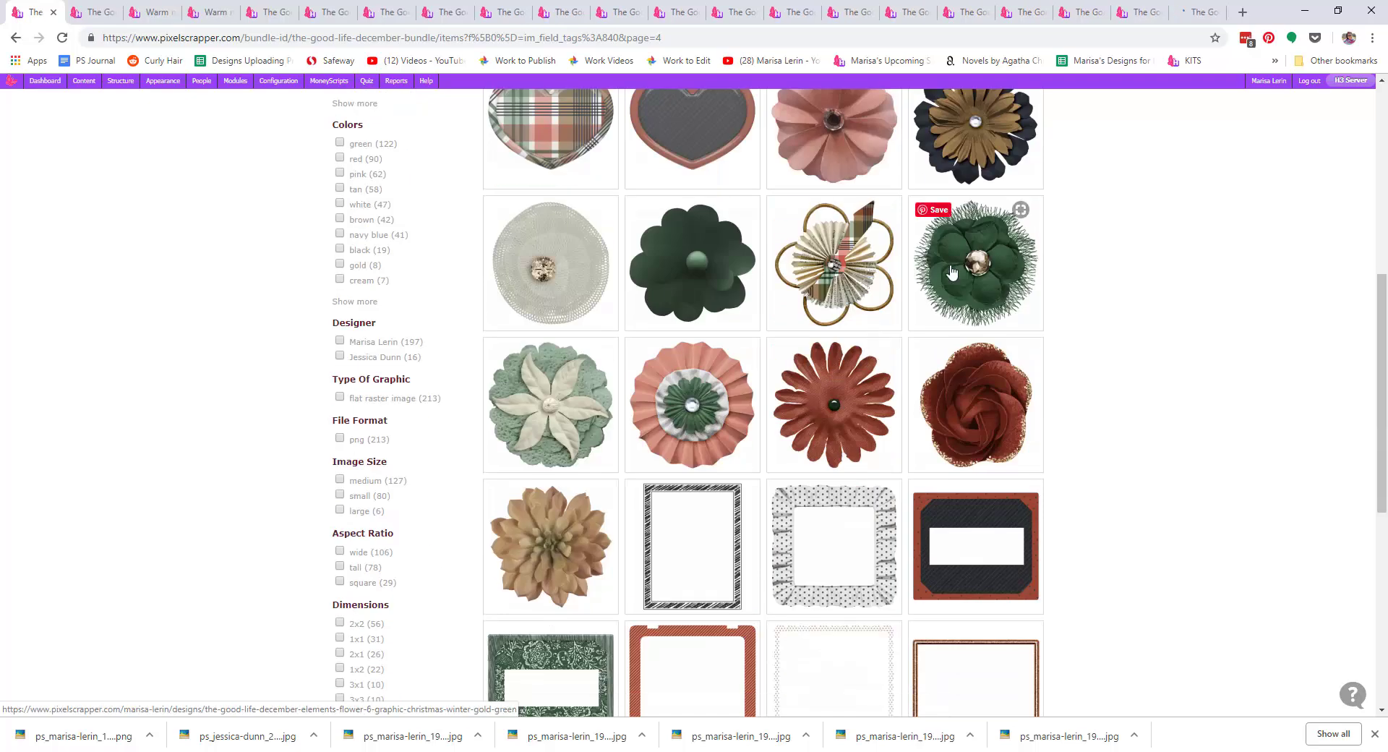
{"action": "scroll", "coordinate": [951, 271], "scroll_direction": "down", "scroll_amount": 7}
{"action": "right_click", "coordinate": [592, 589]}
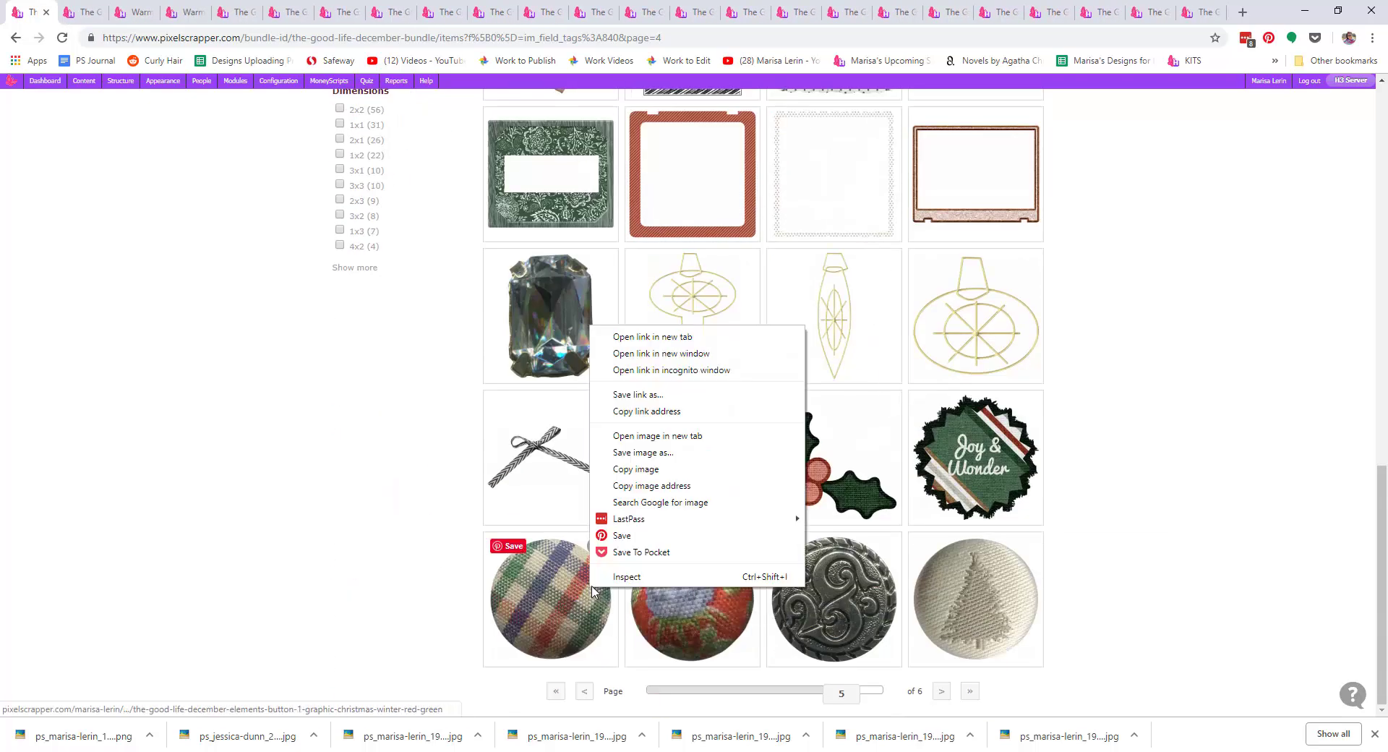
{"action": "left_click", "coordinate": [652, 336]}
{"action": "left_click", "coordinate": [941, 692]}
{"action": "scroll", "coordinate": [579, 347], "scroll_direction": "down", "scroll_amount": 2}
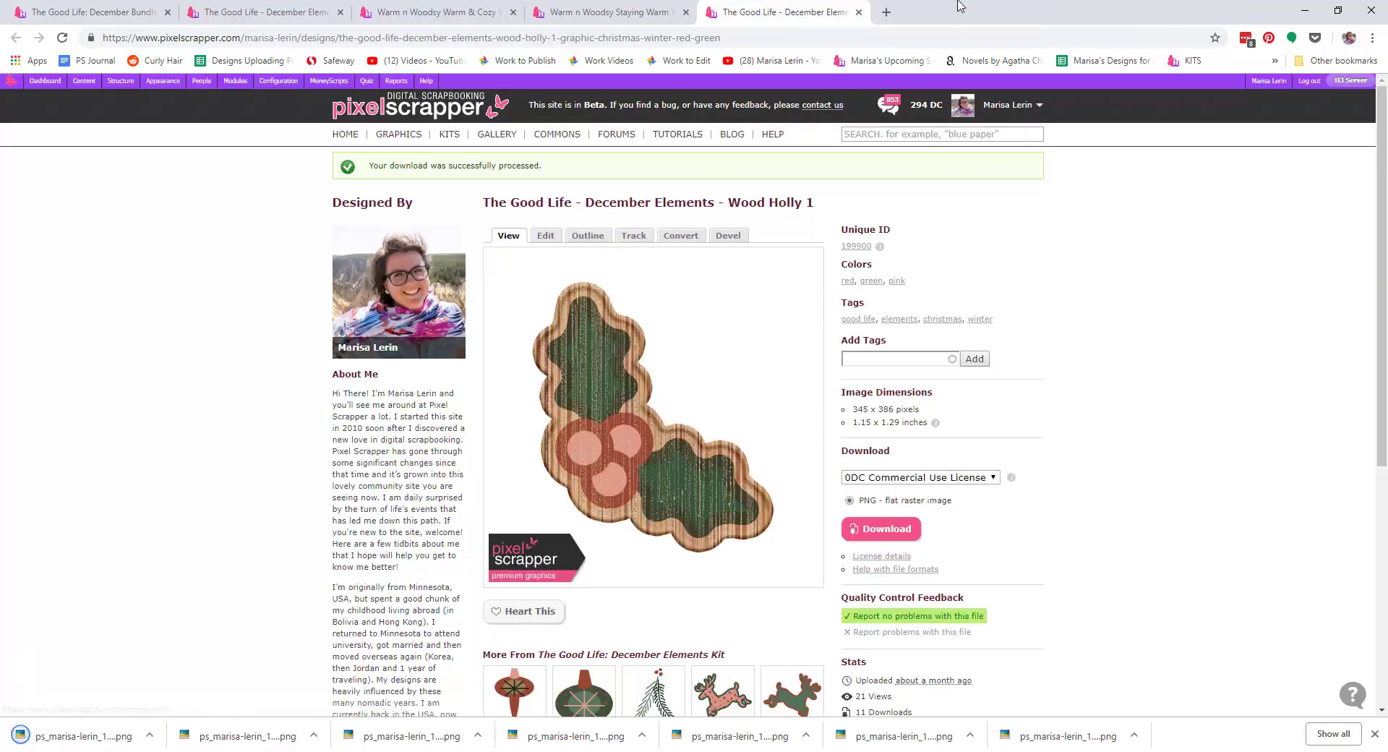
Download the Staying Warm and Warm & Cozy word art, closing the finished item tabs.
{"action": "key", "text": "ctrl+w"}
{"action": "left_click", "coordinate": [871, 549]}
{"action": "key", "text": "ctrl+w"}
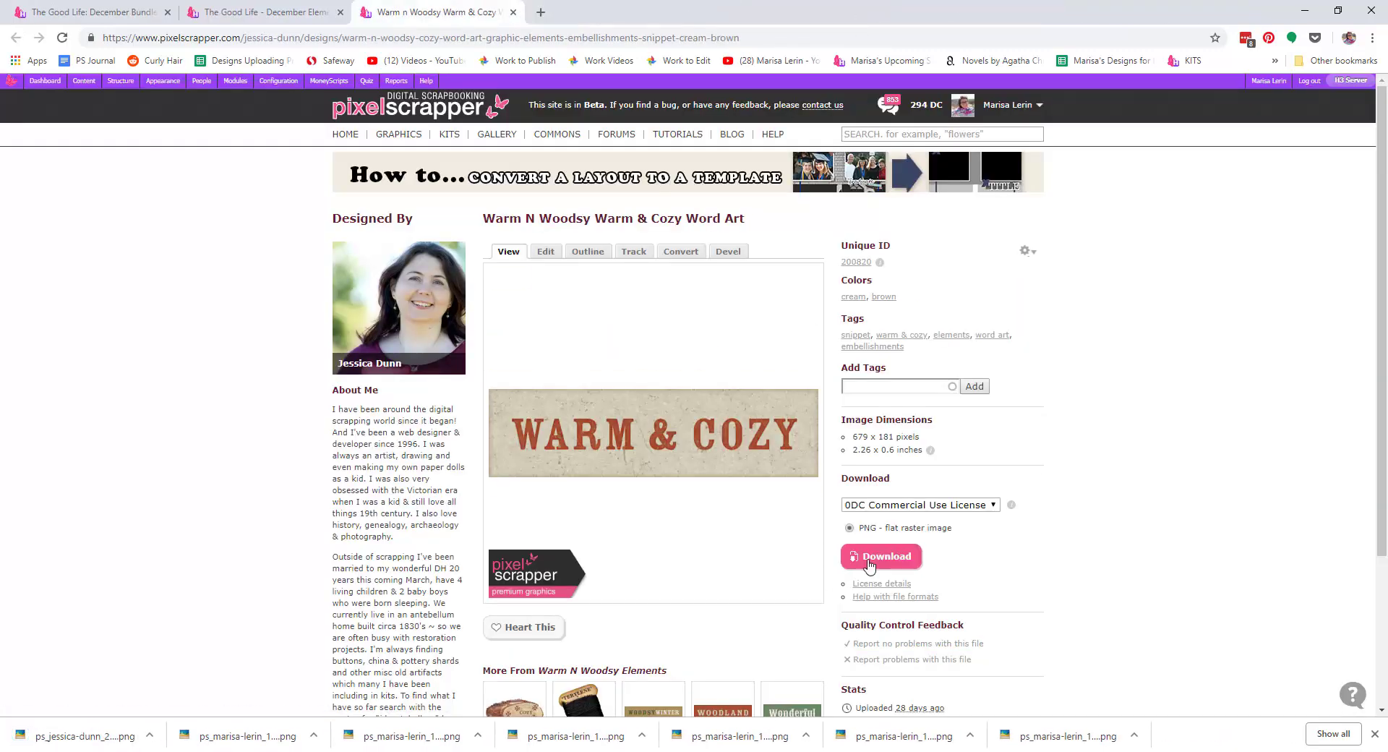
{"action": "left_click", "coordinate": [881, 556]}
{"action": "key", "text": "ctrl+w"}
{"action": "left_click", "coordinate": [884, 526]}
{"action": "key", "text": "ctrl+w"}
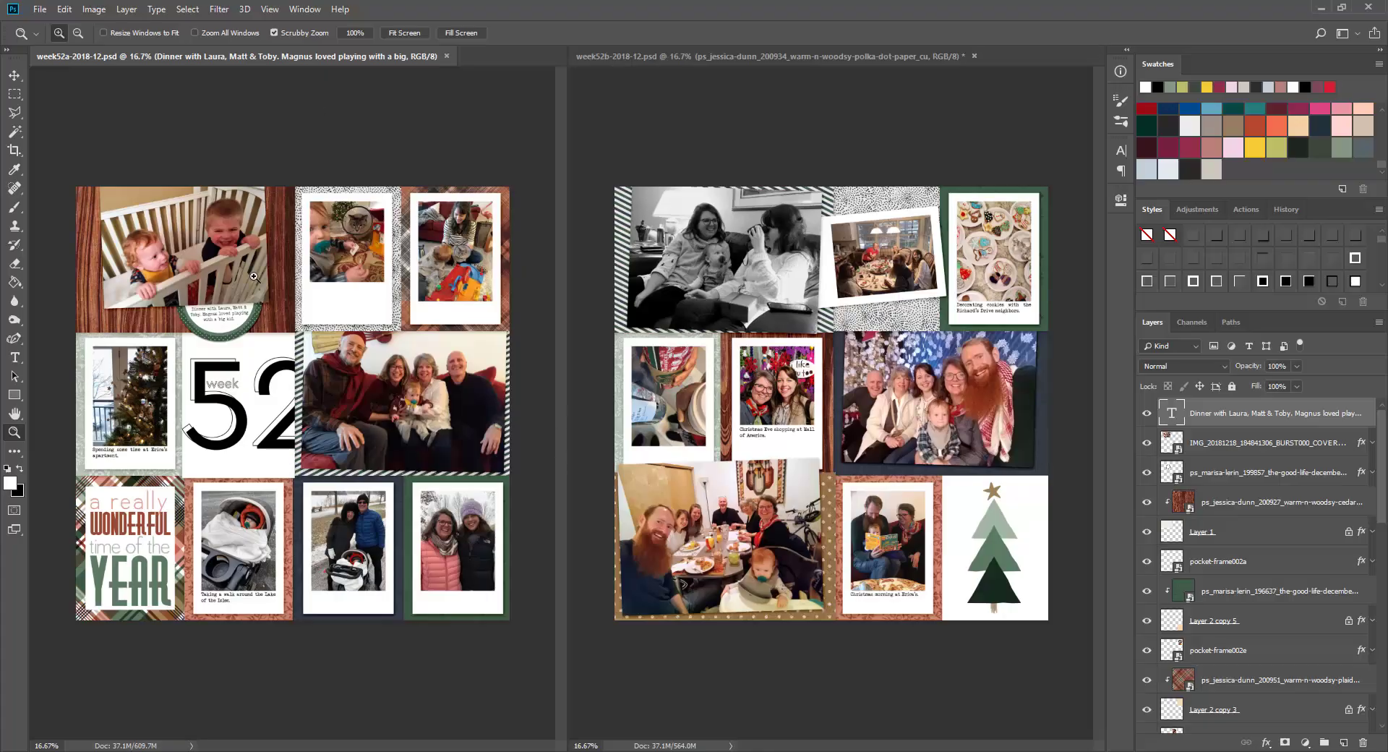
Place the deer Flair 8 in week52a with a drop shadow and move it onto the lower-right photo frame.
{"action": "key", "text": "v"}
{"action": "right_click", "coordinate": [245, 286]}
{"action": "left_click", "coordinate": [275, 295]}
{"action": "key", "text": "Return"}
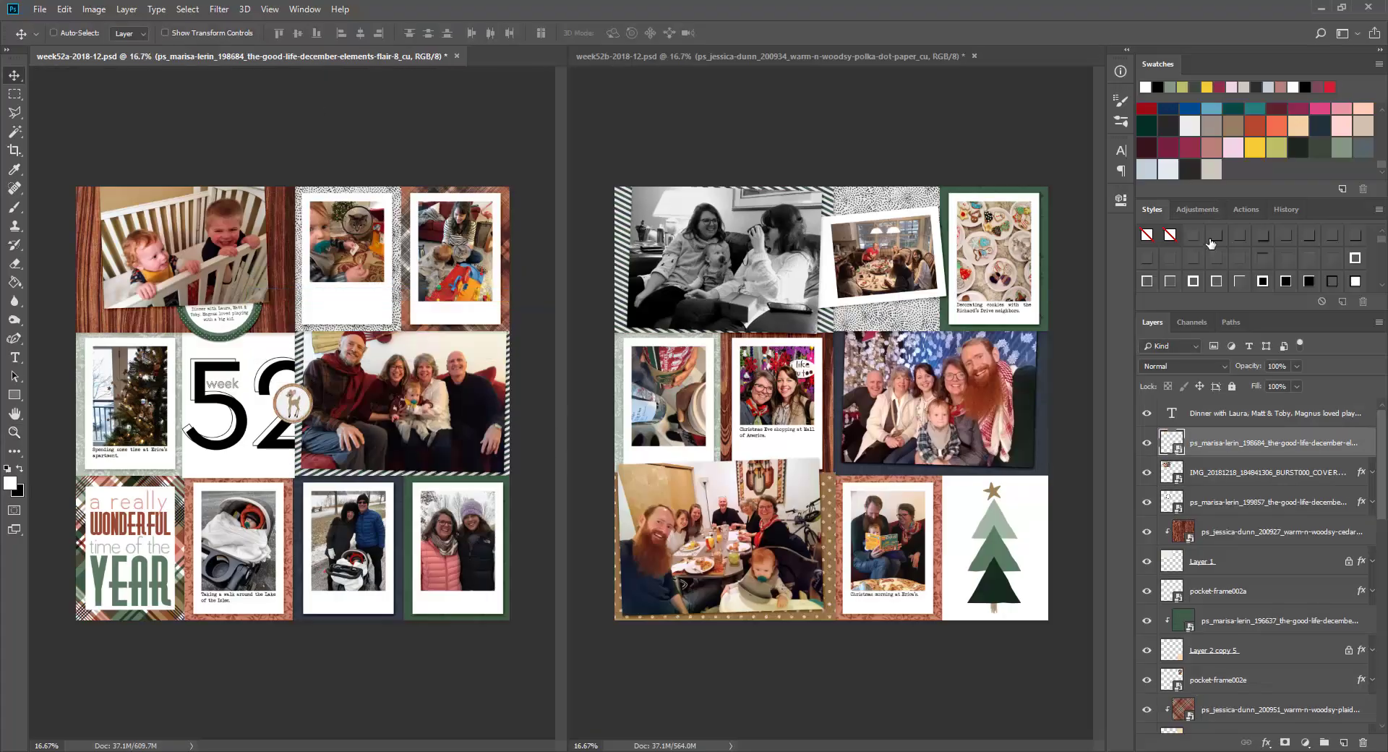
{"action": "left_click", "coordinate": [1215, 238]}
{"action": "left_click_drag", "start_coordinate": [306, 406], "coordinate": [274, 292]}
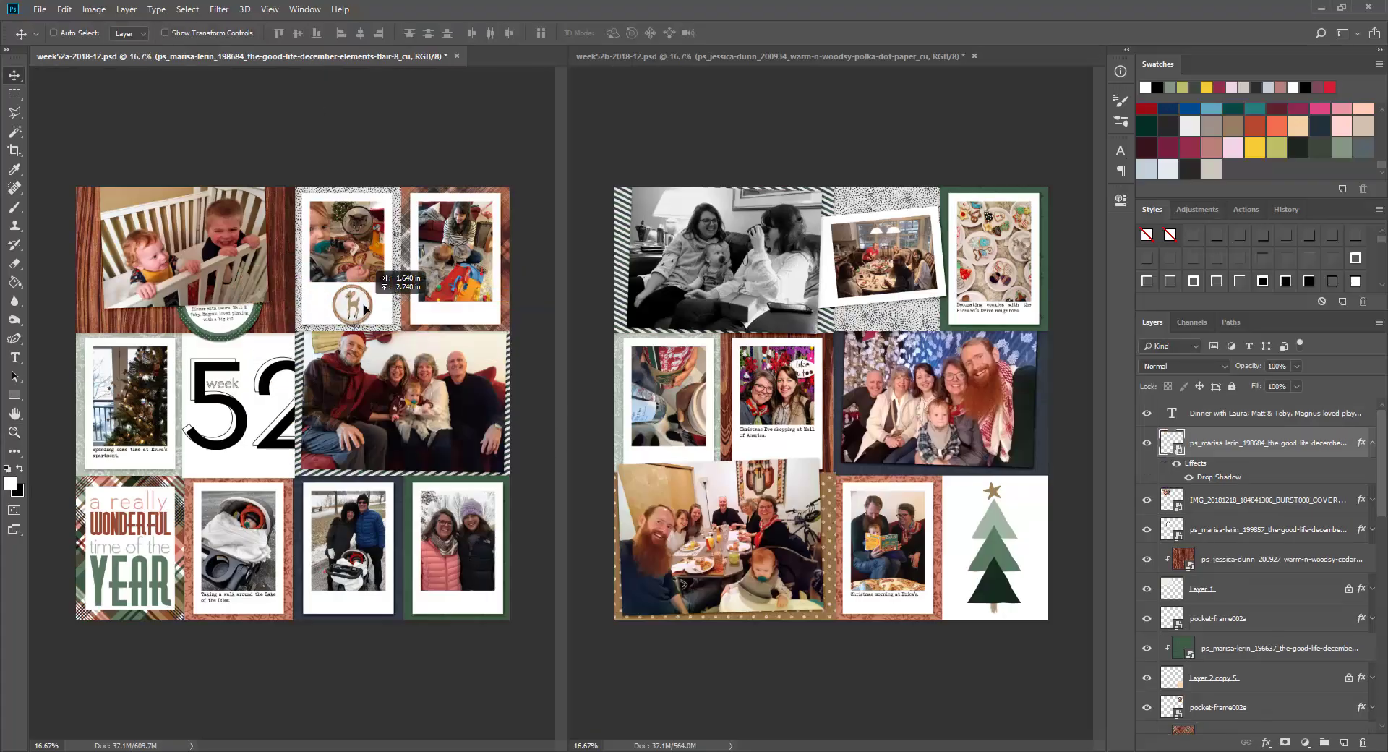
Center the deer flair horizontally on the lower-right pocket frame and move its layer directly above pocket-frame002a.
{"action": "right_click", "coordinate": [481, 563]}
{"action": "left_click", "coordinate": [509, 571]}
{"action": "left_click", "coordinate": [1233, 448], "text": "ctrl"}
{"action": "left_click", "coordinate": [360, 33]}
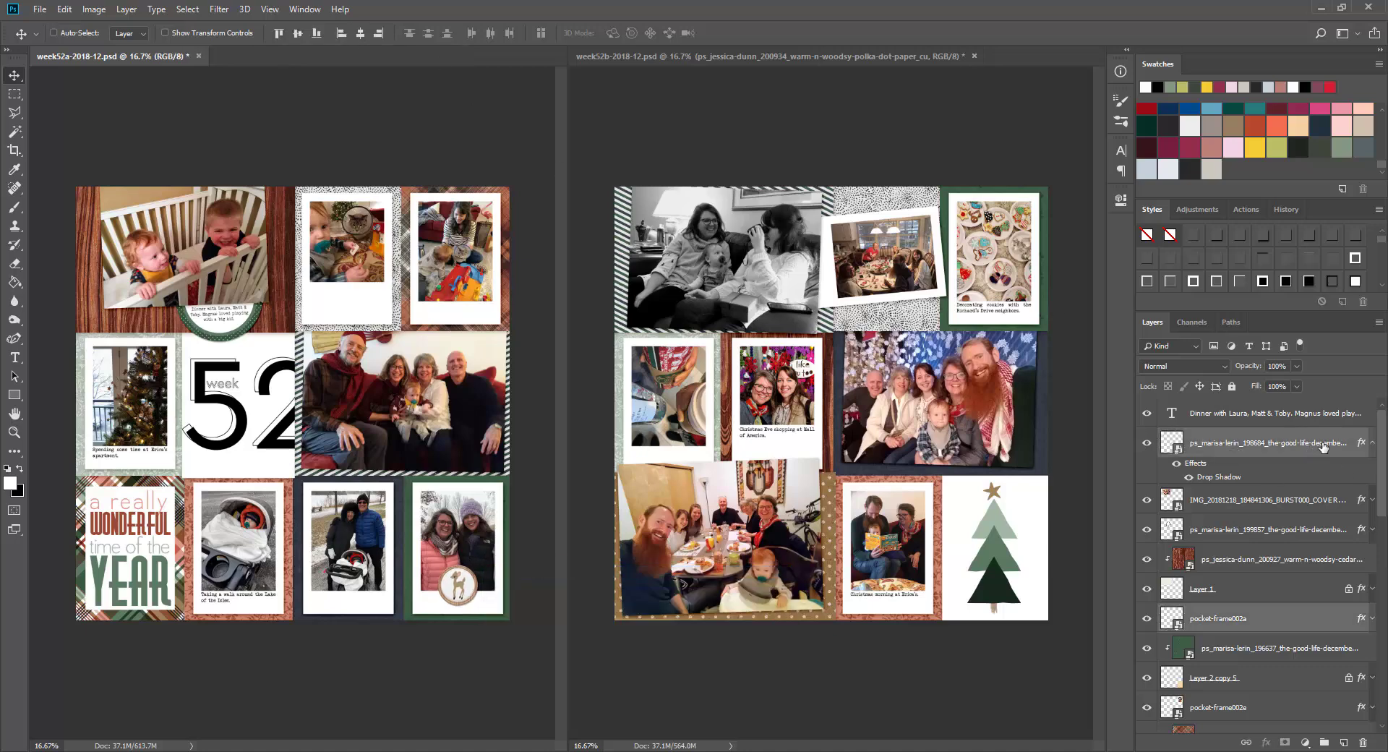
{"action": "left_click", "coordinate": [1321, 447]}
{"action": "left_click_drag", "start_coordinate": [1321, 447], "coordinate": [1321, 604]}
{"action": "left_click", "coordinate": [1371, 561]}
Place the Leaf 2 sprig above week52a's cedar wood paper with a drop shadow, tucked to the left of the green ring.
{"action": "right_click", "coordinate": [154, 316]}
{"action": "left_click", "coordinate": [184, 324]}
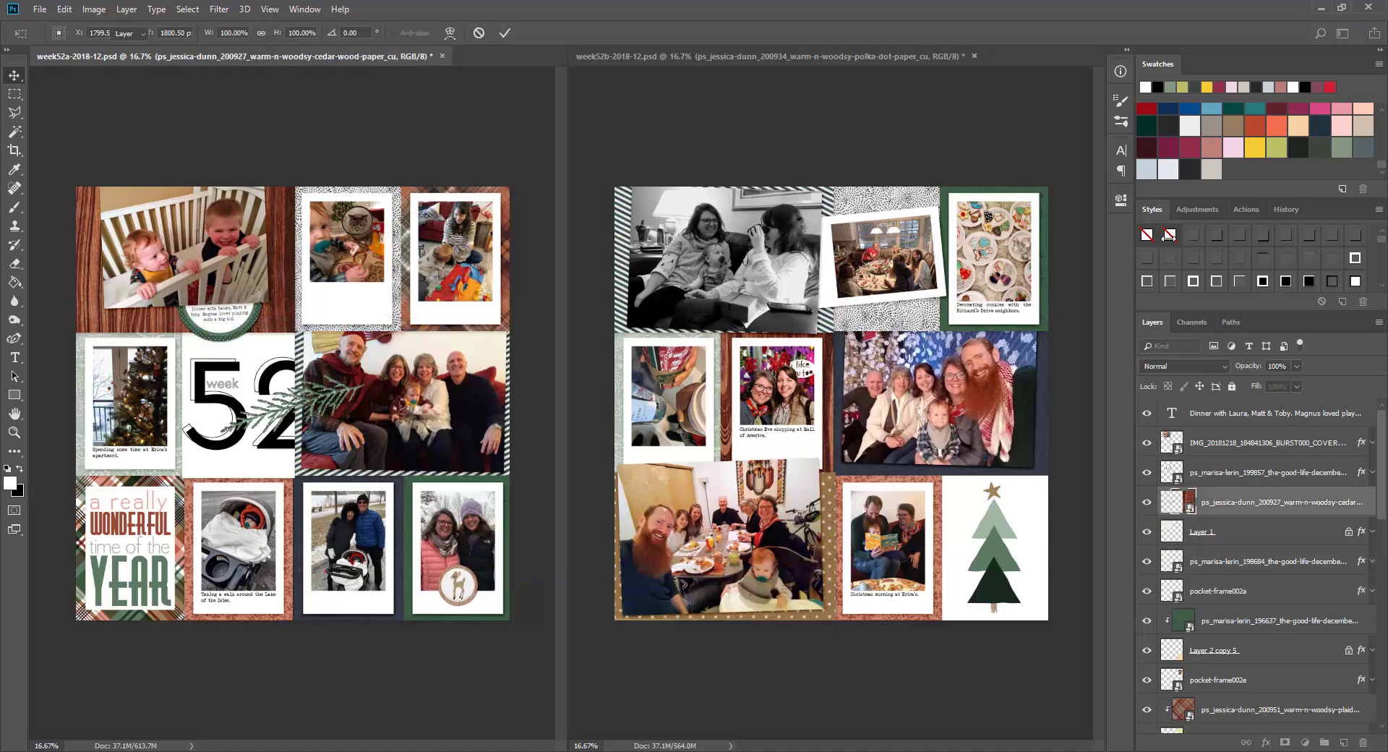
{"action": "key", "text": "Return"}
{"action": "left_click", "coordinate": [1215, 236]}
{"action": "left_click_drag", "start_coordinate": [334, 425], "coordinate": [177, 335]}
Place the dark leaf sprig above week52b's polka dot paper with a drop shadow, rotated at the dinner photo's upper-right corner.
{"action": "left_click", "coordinate": [849, 547]}
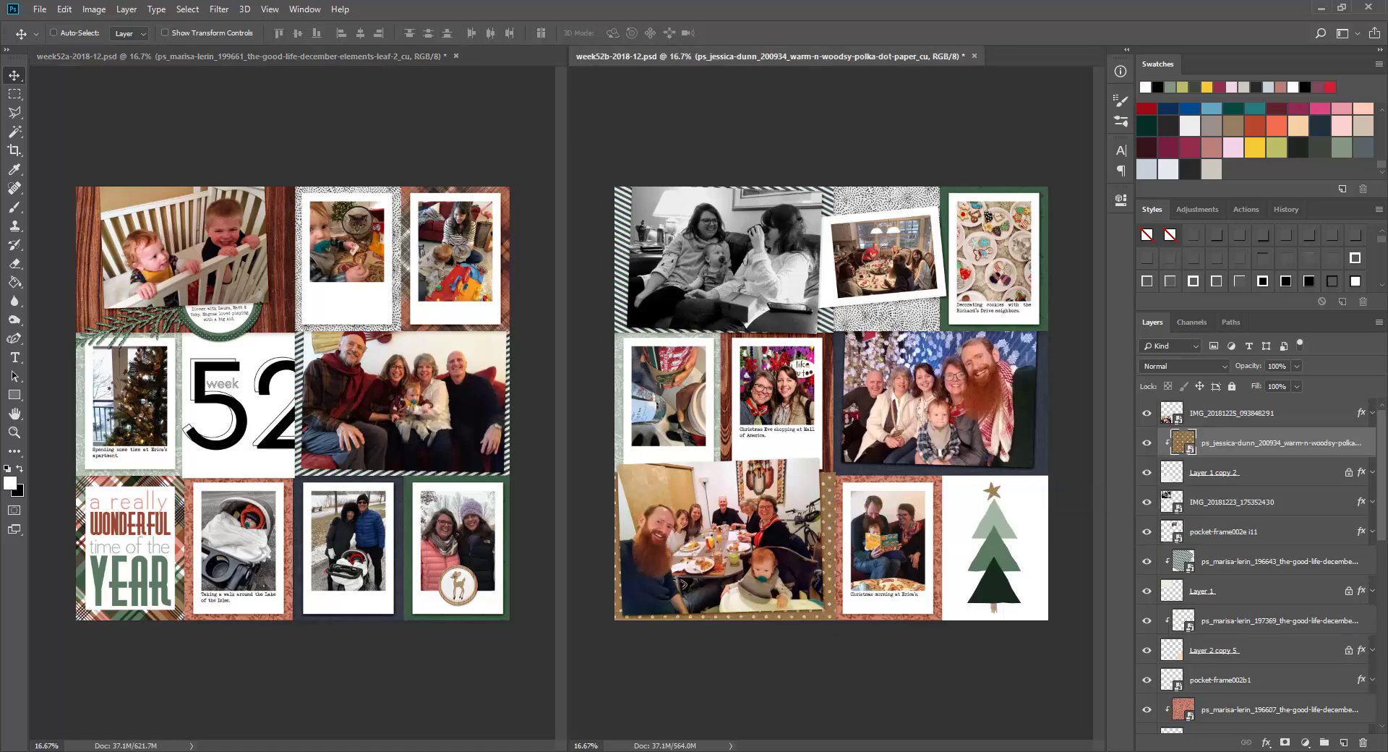
{"action": "left_click_drag", "start_coordinate": [769, 489], "coordinate": [769, 489]}
{"action": "left_click_drag", "start_coordinate": [909, 358], "coordinate": [850, 475]}
{"action": "key", "text": "Return"}
{"action": "left_click", "coordinate": [1214, 237]}
{"action": "key", "text": "ctrl+t"}
{"action": "key", "text": "Return"}
Place the plaid Tag 11 in week52b with a drop shadow and move its layer below pocket-frame002c1.
{"action": "right_click", "coordinate": [683, 361]}
{"action": "left_click", "coordinate": [711, 370]}
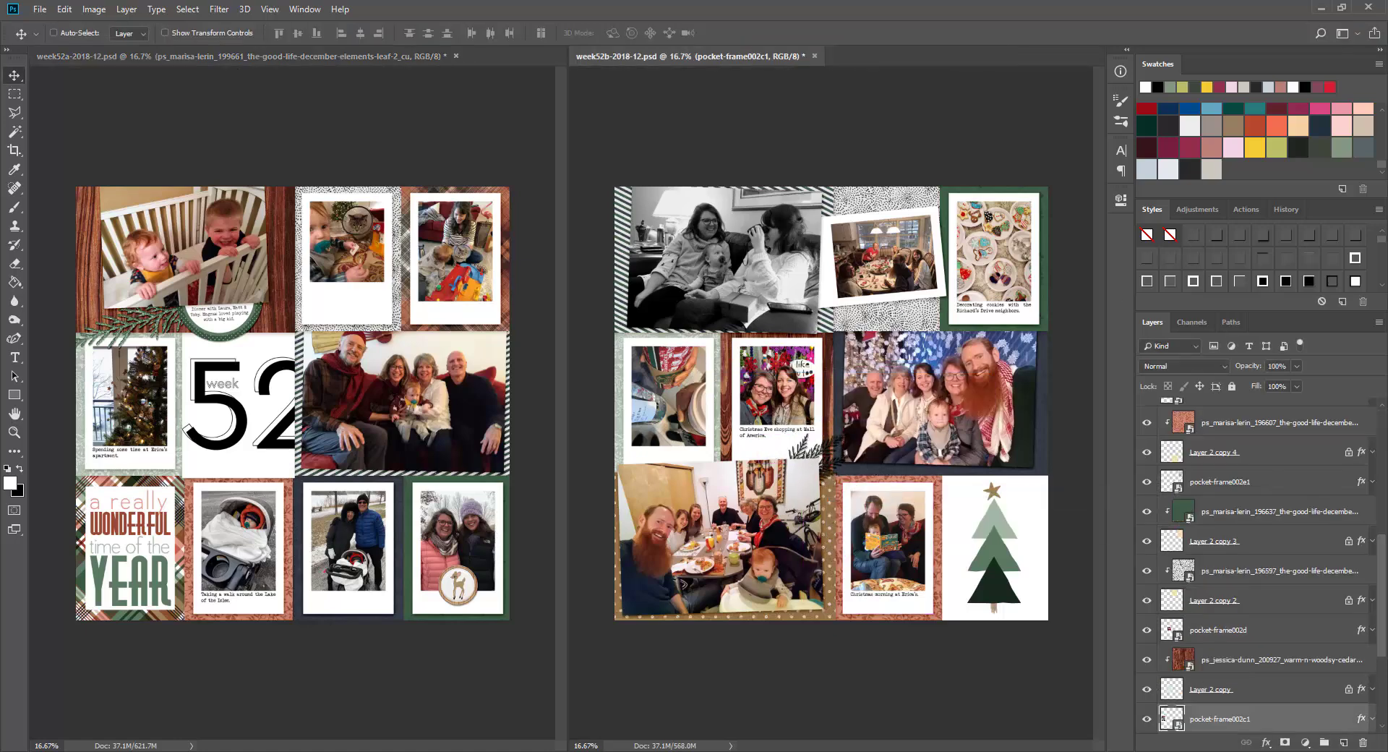
{"action": "left_click_drag", "start_coordinate": [1, 419], "coordinate": [795, 419]}
{"action": "key", "text": "Return"}
{"action": "left_click", "coordinate": [1215, 236]}
{"action": "scroll", "coordinate": [1316, 652], "scroll_direction": "down", "scroll_amount": 3}
{"action": "left_click_drag", "start_coordinate": [1314, 630], "coordinate": [1314, 673]}
Scale Tag 11 down above week52b's middle-left photo frame and move its layer to the top of the stack.
{"action": "left_click_drag", "start_coordinate": [873, 412], "coordinate": [730, 312]}
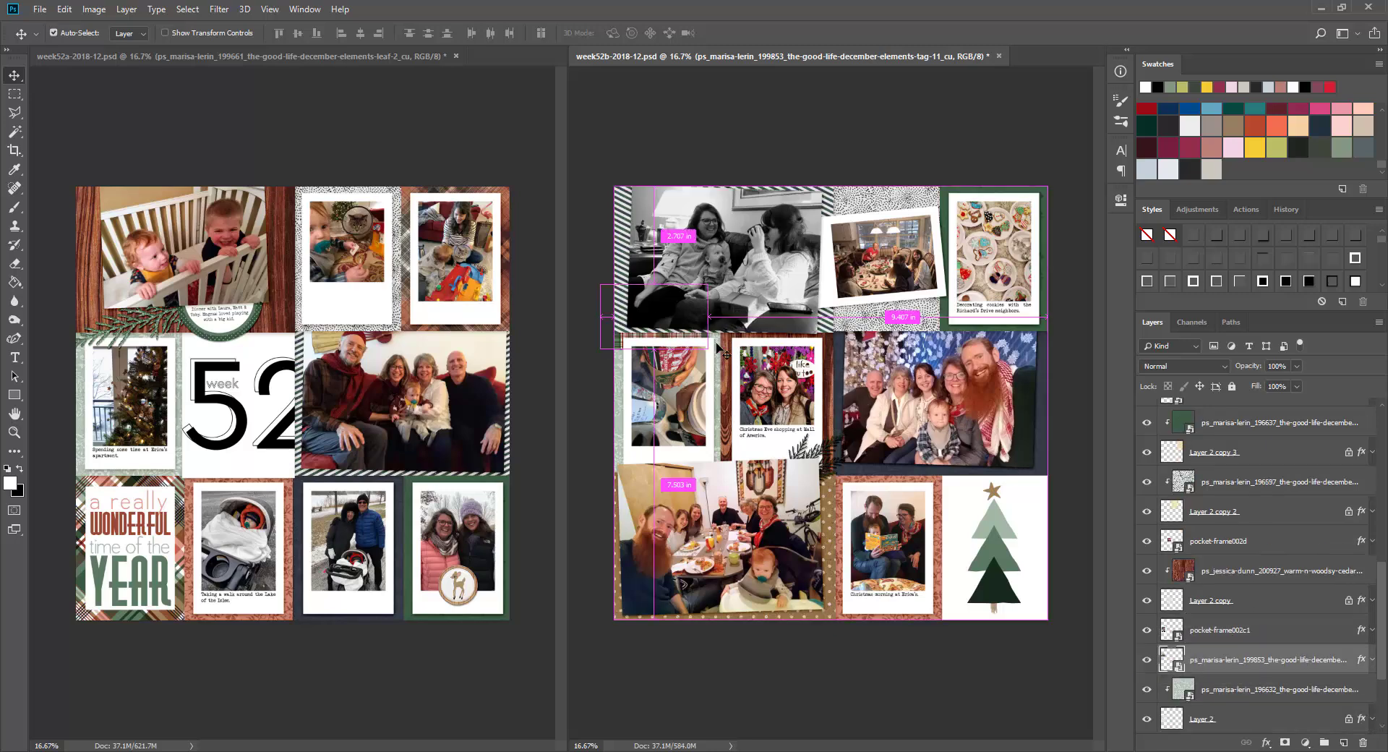
{"action": "key", "text": "ctrl+t"}
{"action": "key", "text": "Return"}
{"action": "left_click_drag", "start_coordinate": [1291, 660], "coordinate": [1286, 408]}
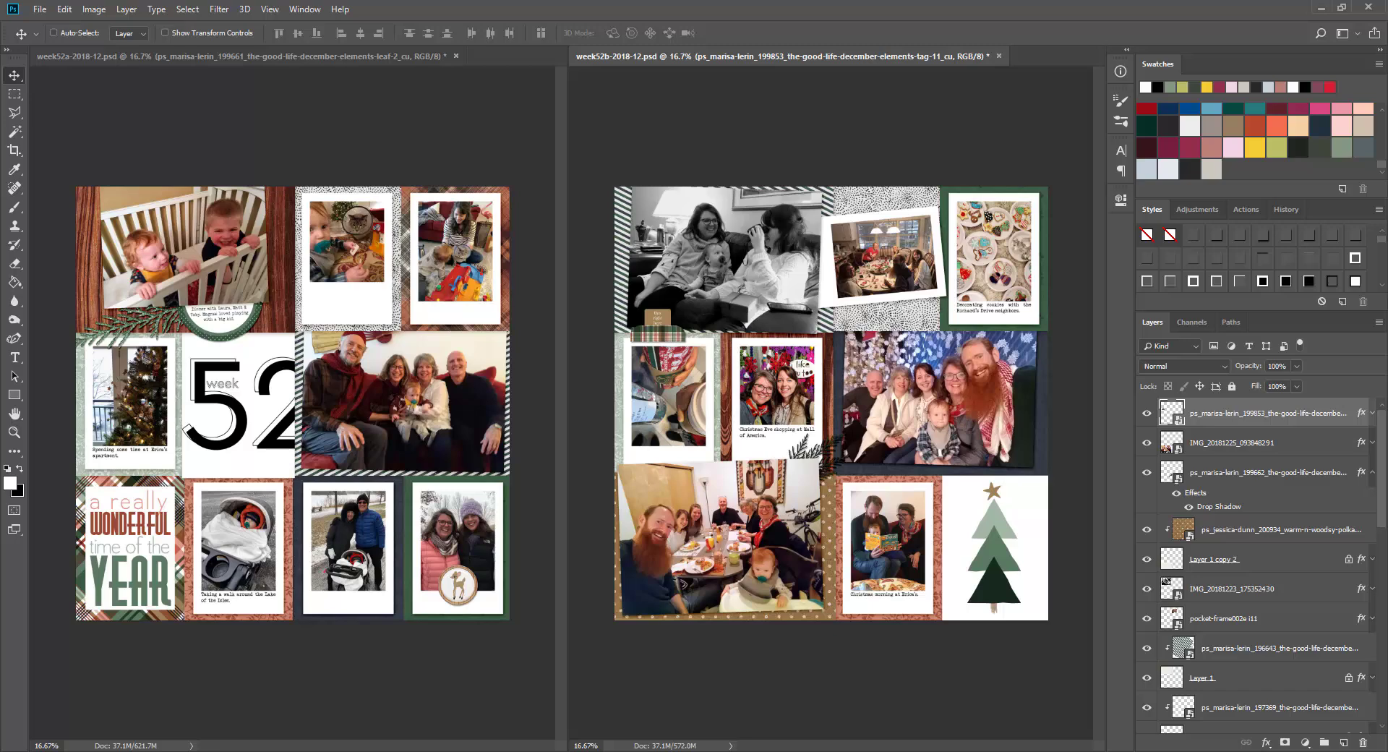
Place Little Flower 4 as week52a's top layer with a drop shadow, overlapping the green ring's upper-right edge.
{"action": "left_click_drag", "start_coordinate": [1, 289], "coordinate": [264, 284]}
{"action": "key", "text": "Return"}
{"action": "left_click_drag", "start_coordinate": [325, 409], "coordinate": [295, 291]}
{"action": "left_click_drag", "start_coordinate": [1237, 502], "coordinate": [1233, 399]}
{"action": "left_click", "coordinate": [1215, 236]}
{"action": "left_click_drag", "start_coordinate": [229, 313], "coordinate": [233, 322]}
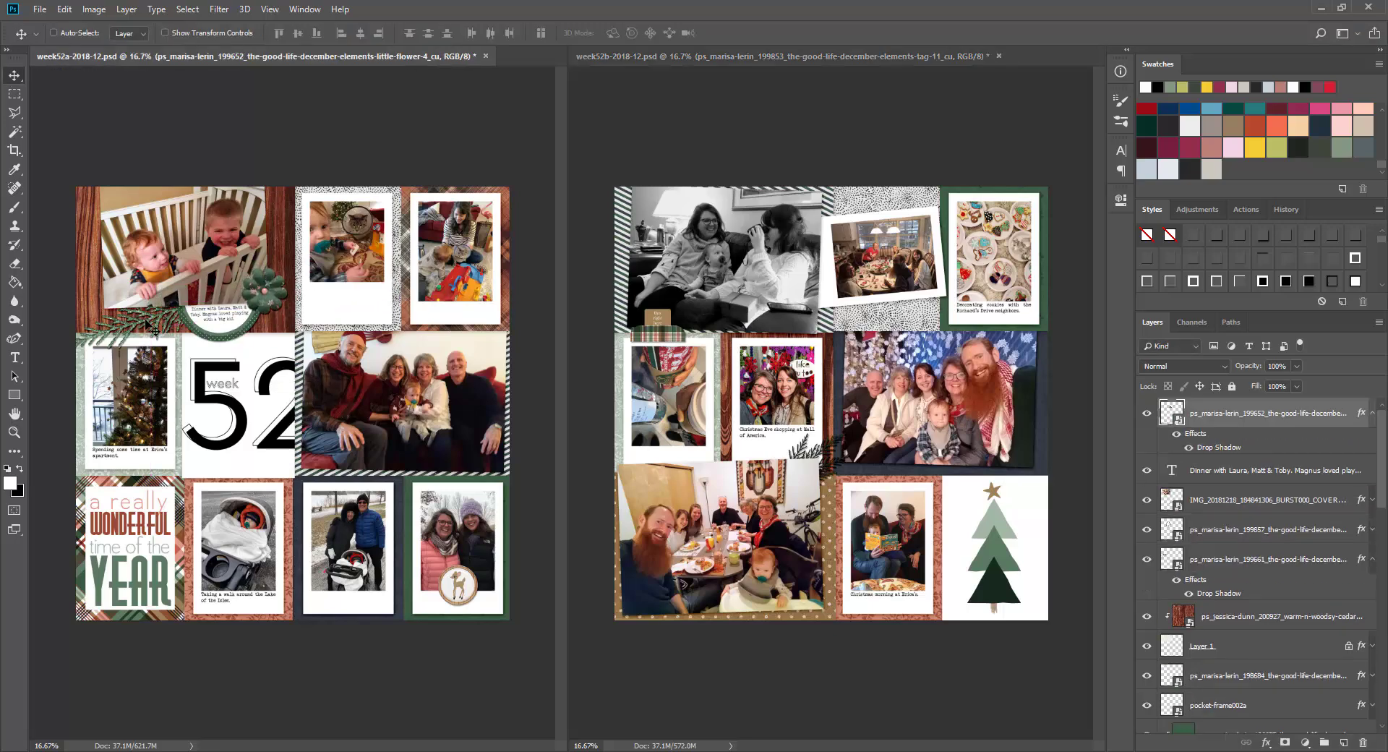
Move Leaf 2 to the green flower's right side and add a scaled-down gold tinsel button with drop shadow at the tree photo frame's lower-right corner.
{"action": "left_click_drag", "start_coordinate": [147, 321], "coordinate": [334, 328]}
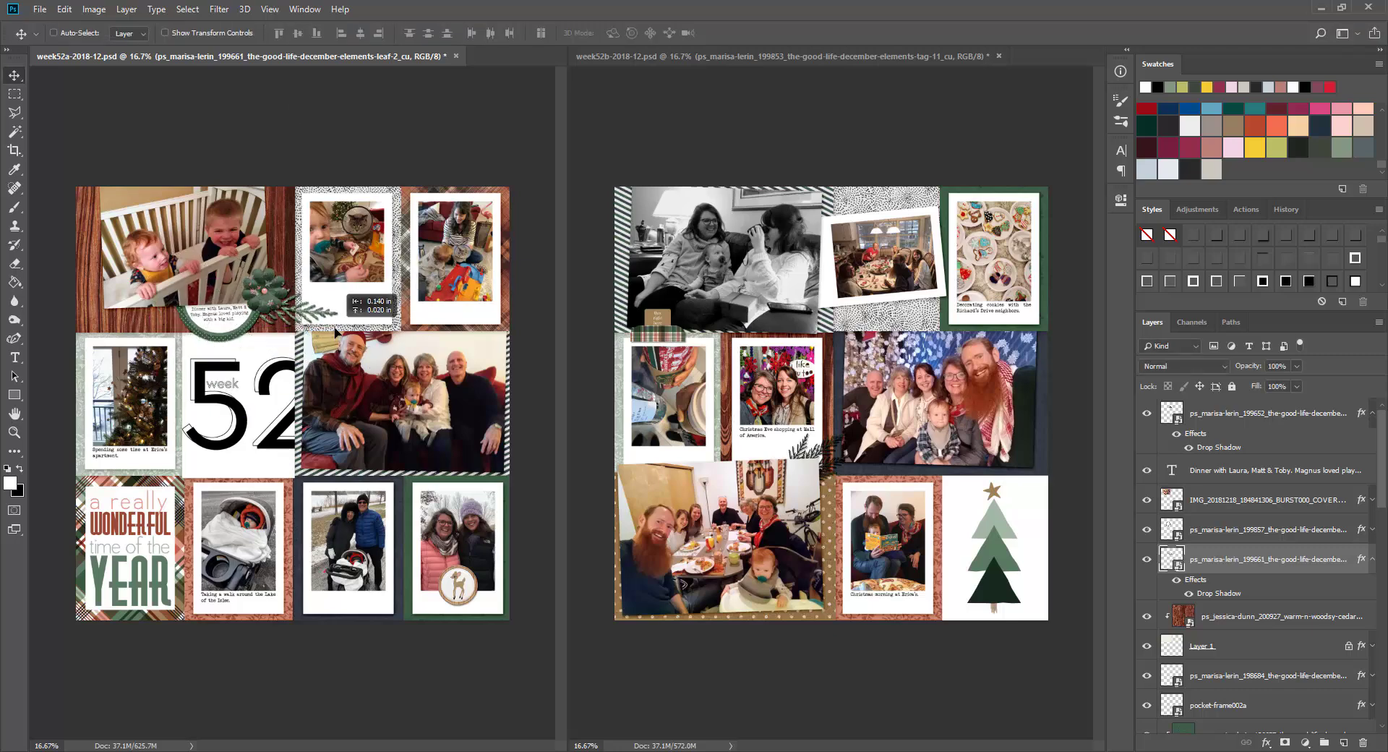
{"action": "left_click_drag", "start_coordinate": [1, 434], "coordinate": [202, 501]}
{"action": "key", "text": "Return"}
{"action": "left_click", "coordinate": [1215, 236]}
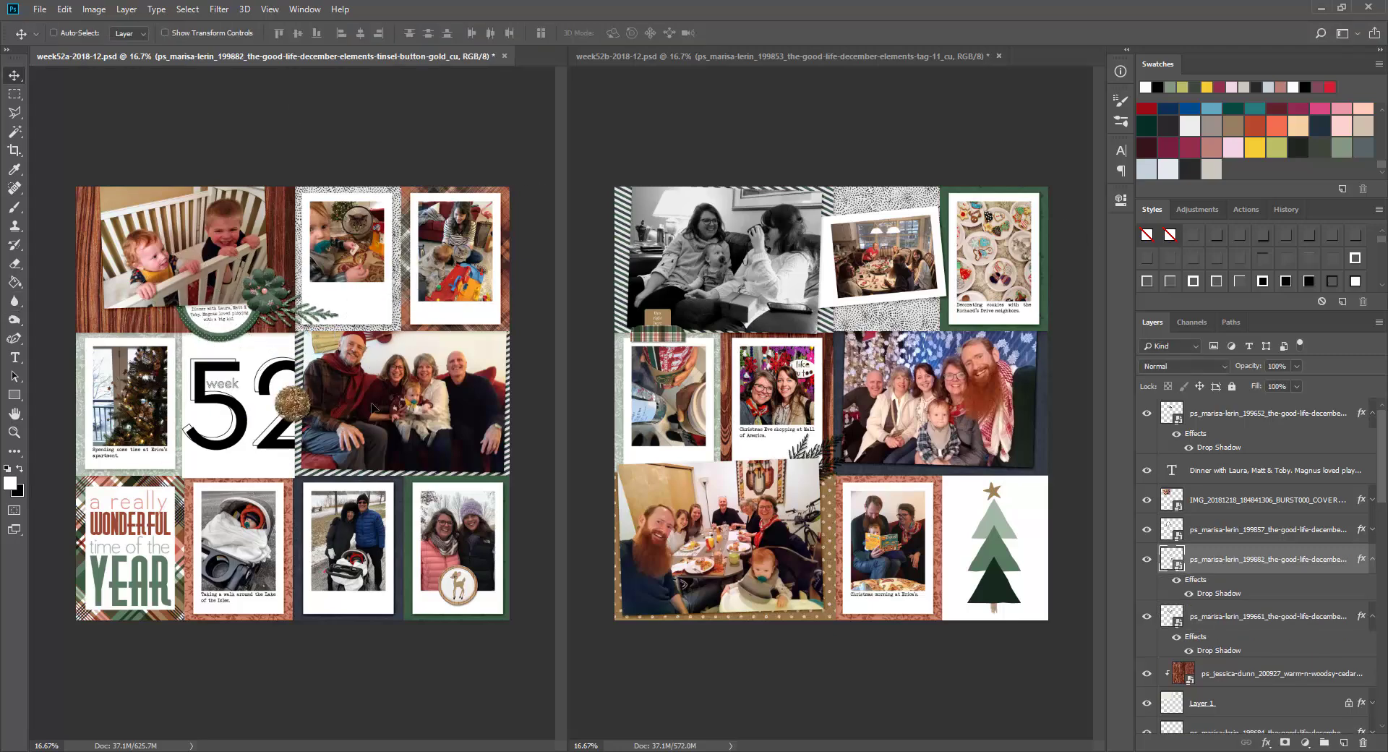
{"action": "left_click_drag", "start_coordinate": [380, 395], "coordinate": [245, 462]}
{"action": "key", "text": "ctrl+t"}
{"action": "left_click_drag", "start_coordinate": [178, 491], "coordinate": [165, 479]}
{"action": "key", "text": "Return"}
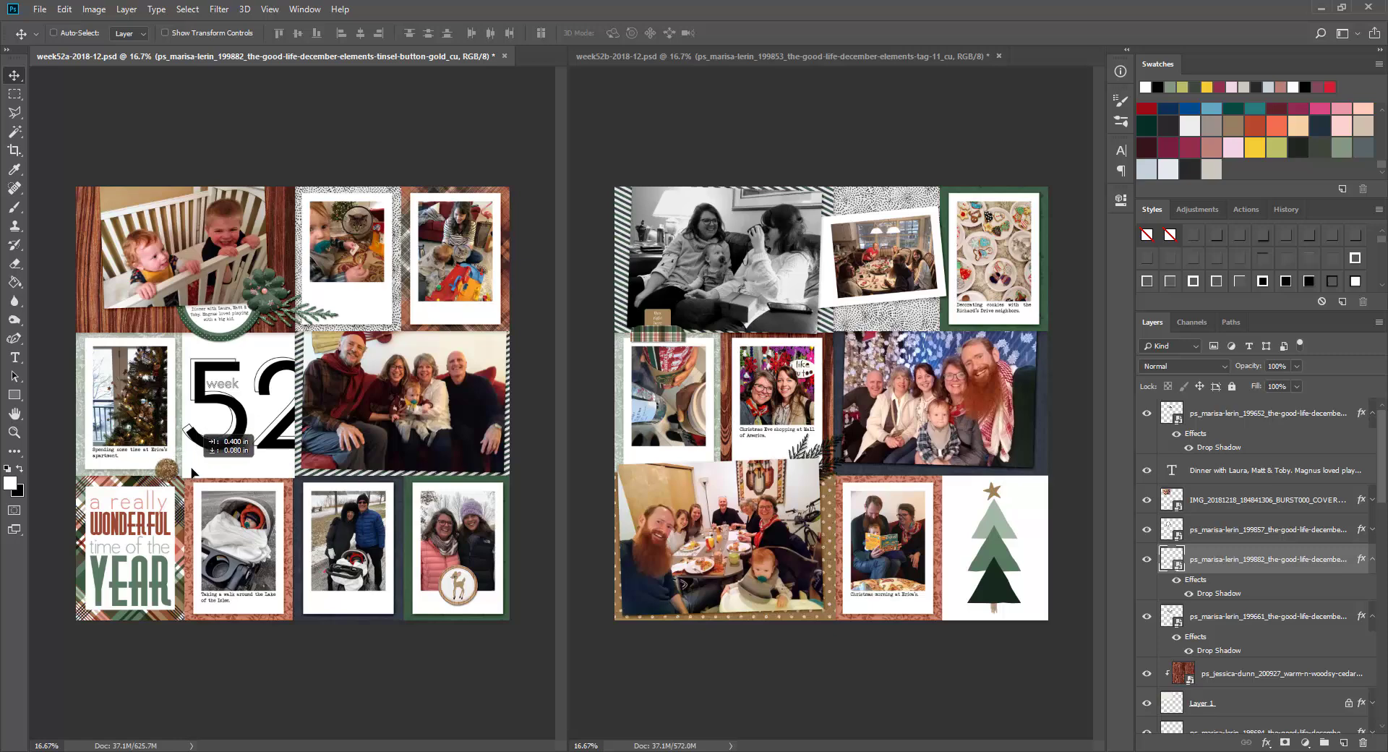
Place String 1 in week52a with a drop shadow, its layer beneath the gold button, and arrange its loops around the button.
{"action": "key", "text": "ctrl+v"}
{"action": "left_click", "coordinate": [1372, 558]}
{"action": "left_click", "coordinate": [1372, 587]}
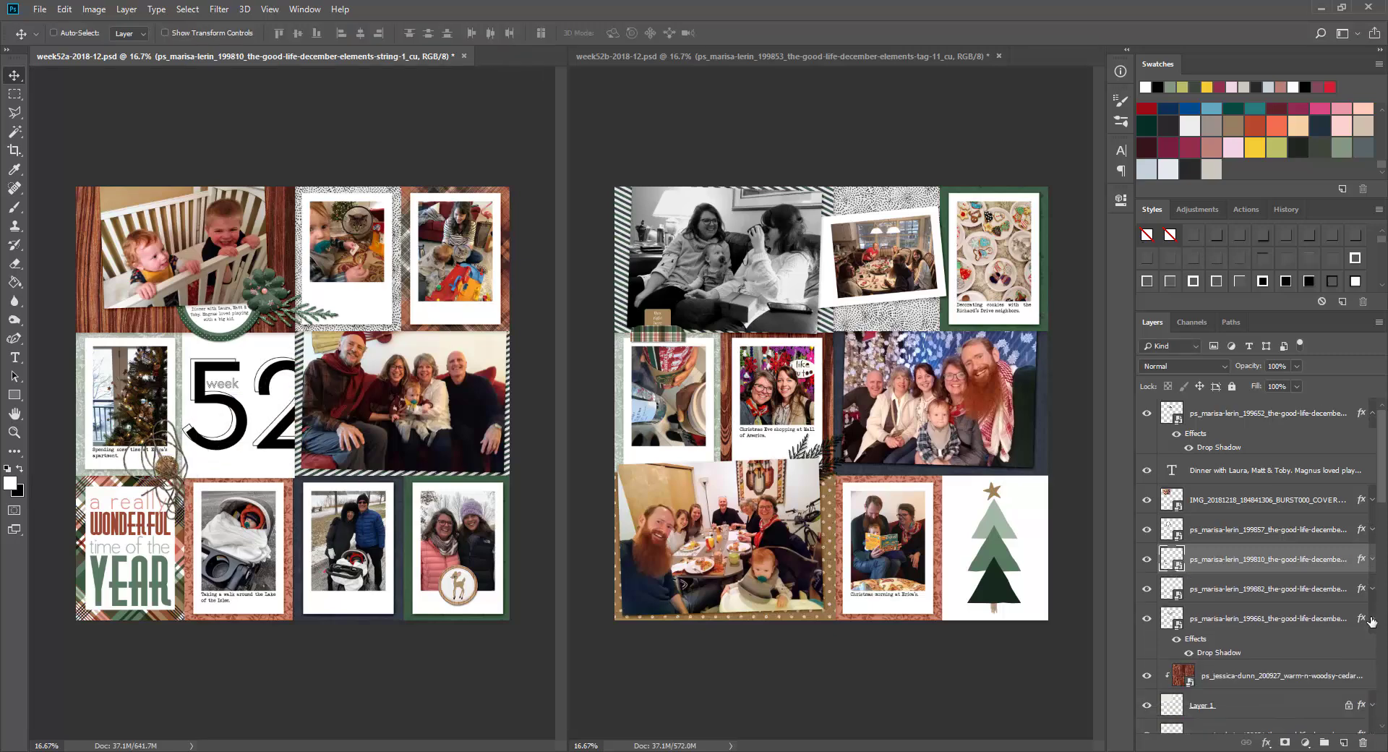
{"action": "left_click", "coordinate": [1372, 617]}
{"action": "left_click_drag", "start_coordinate": [1261, 559], "coordinate": [1261, 602]}
{"action": "left_click_drag", "start_coordinate": [188, 464], "coordinate": [198, 484]}
{"action": "key", "text": "ctrl+t"}
{"action": "left_click_drag", "start_coordinate": [235, 552], "coordinate": [246, 496]}
{"action": "key", "text": "Return"}
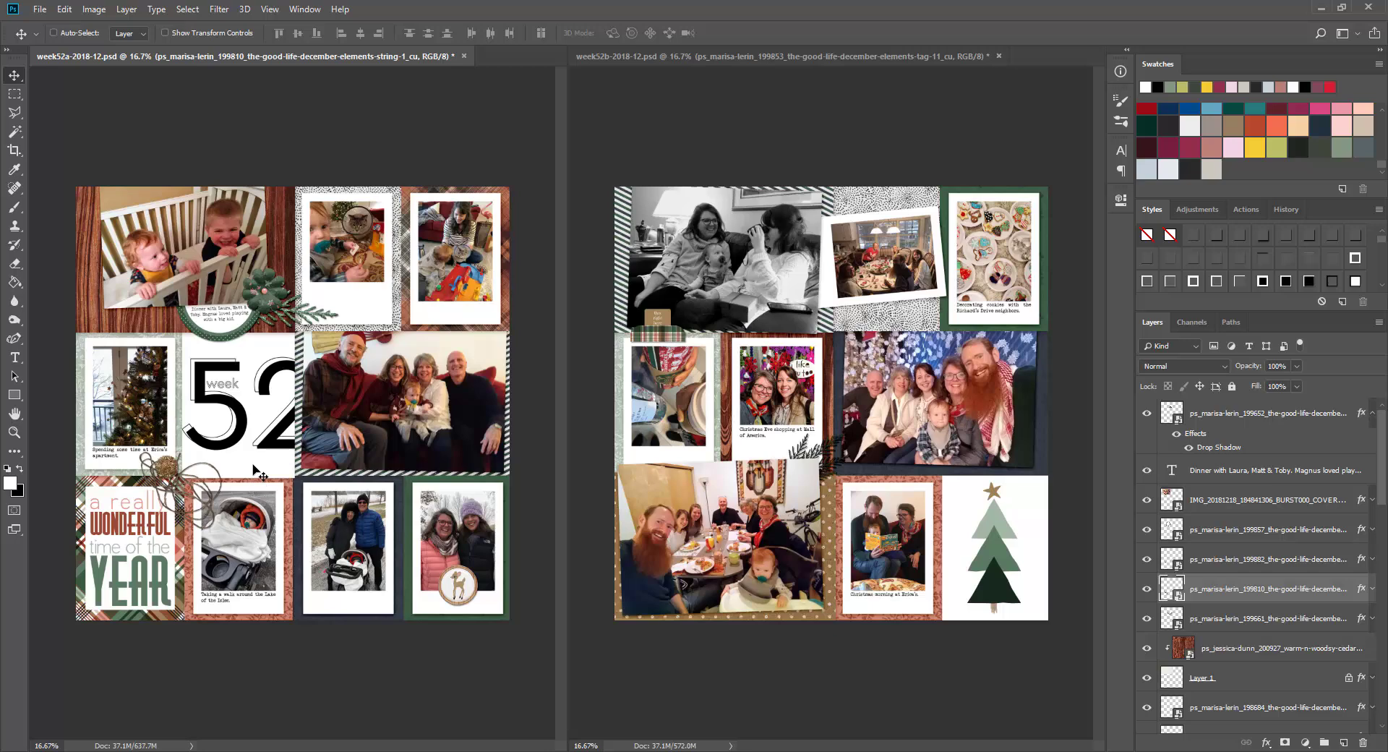
Consolidate the two side-by-side documents into tabs.
{"action": "left_click", "coordinate": [304, 8]}
{"action": "mouse_move", "coordinate": [318, 20]}
{"action": "left_click", "coordinate": [693, 146]}
{"action": "key", "text": "ctrl+plus"}
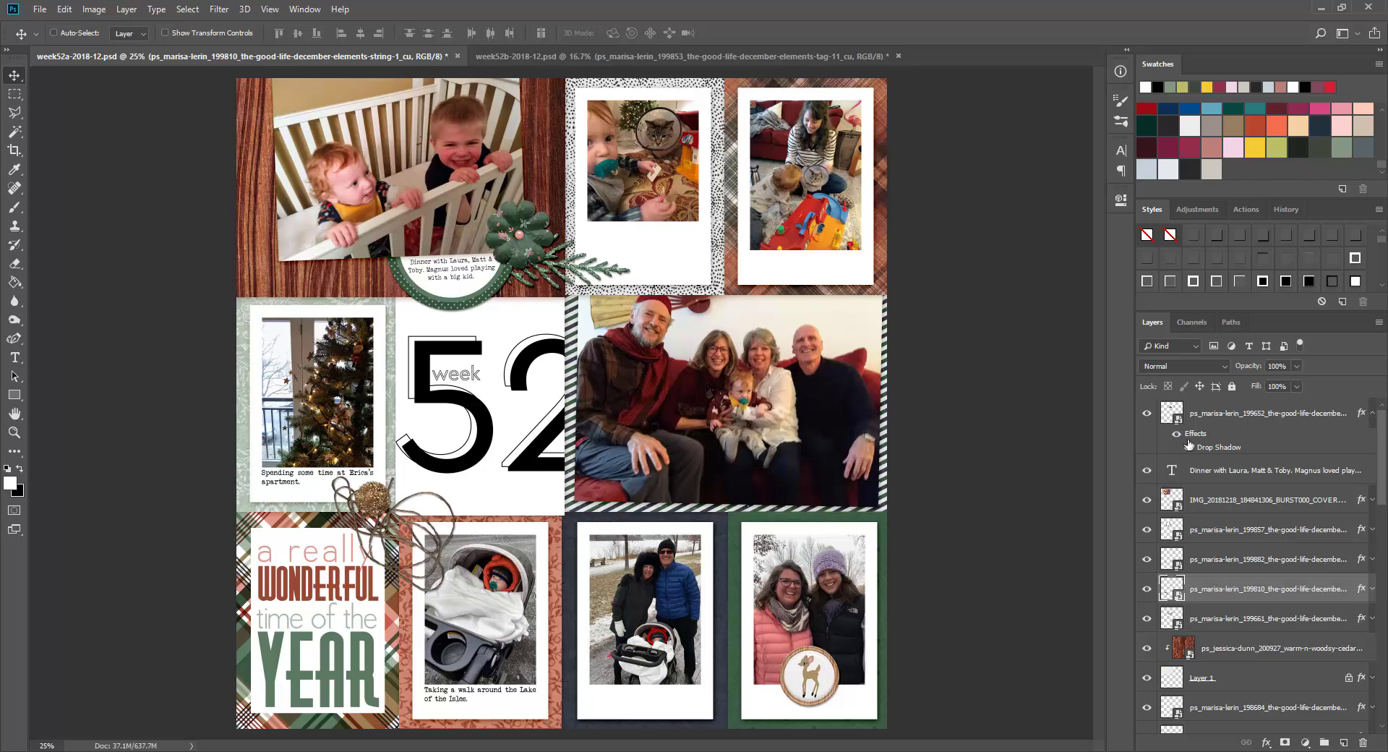
Place the Fa La La La La banner above week52a's caption layer with a drop shadow, scaled down to hang just above the large family photo.
{"action": "left_click", "coordinate": [490, 285], "text": "ctrl"}
{"action": "left_click", "coordinate": [1261, 470]}
{"action": "key", "text": "Return"}
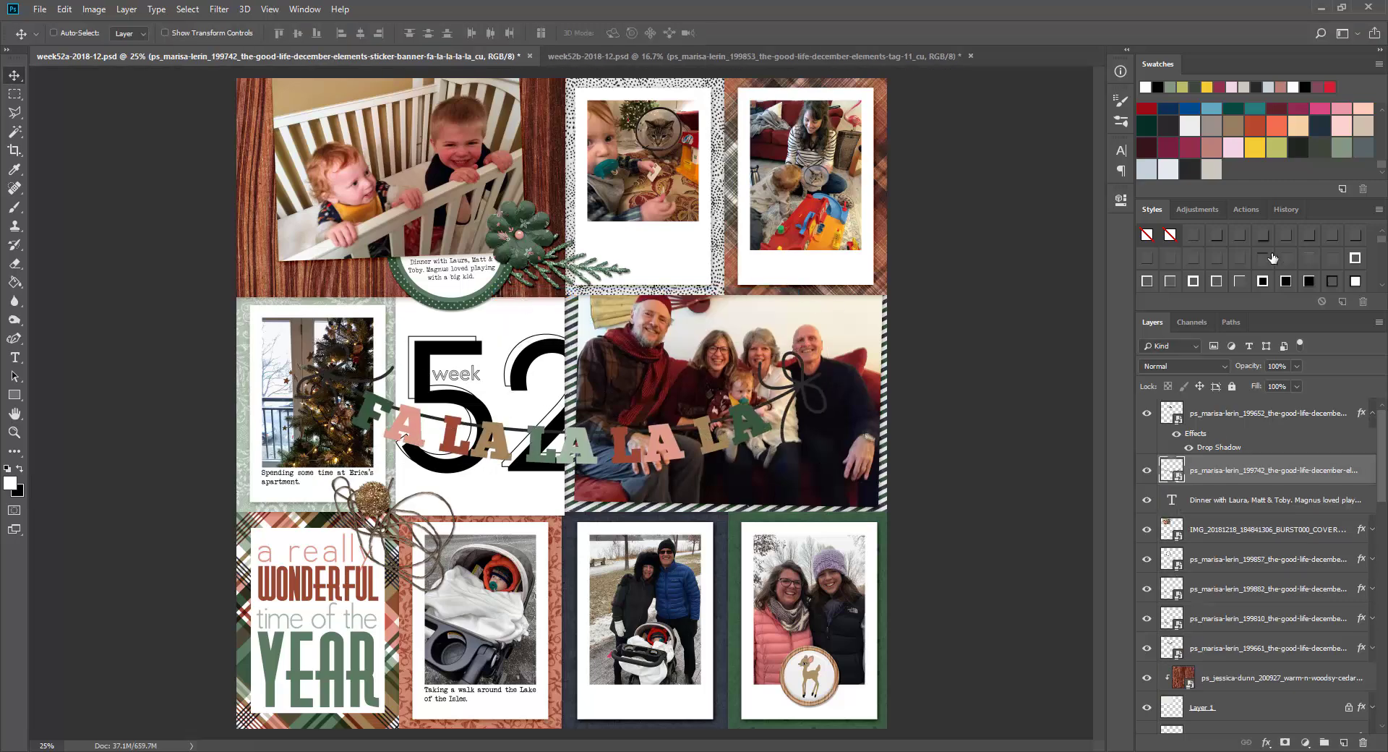
{"action": "left_click", "coordinate": [1269, 255]}
{"action": "left_click_drag", "start_coordinate": [548, 447], "coordinate": [715, 350]}
{"action": "key", "text": "ctrl+t"}
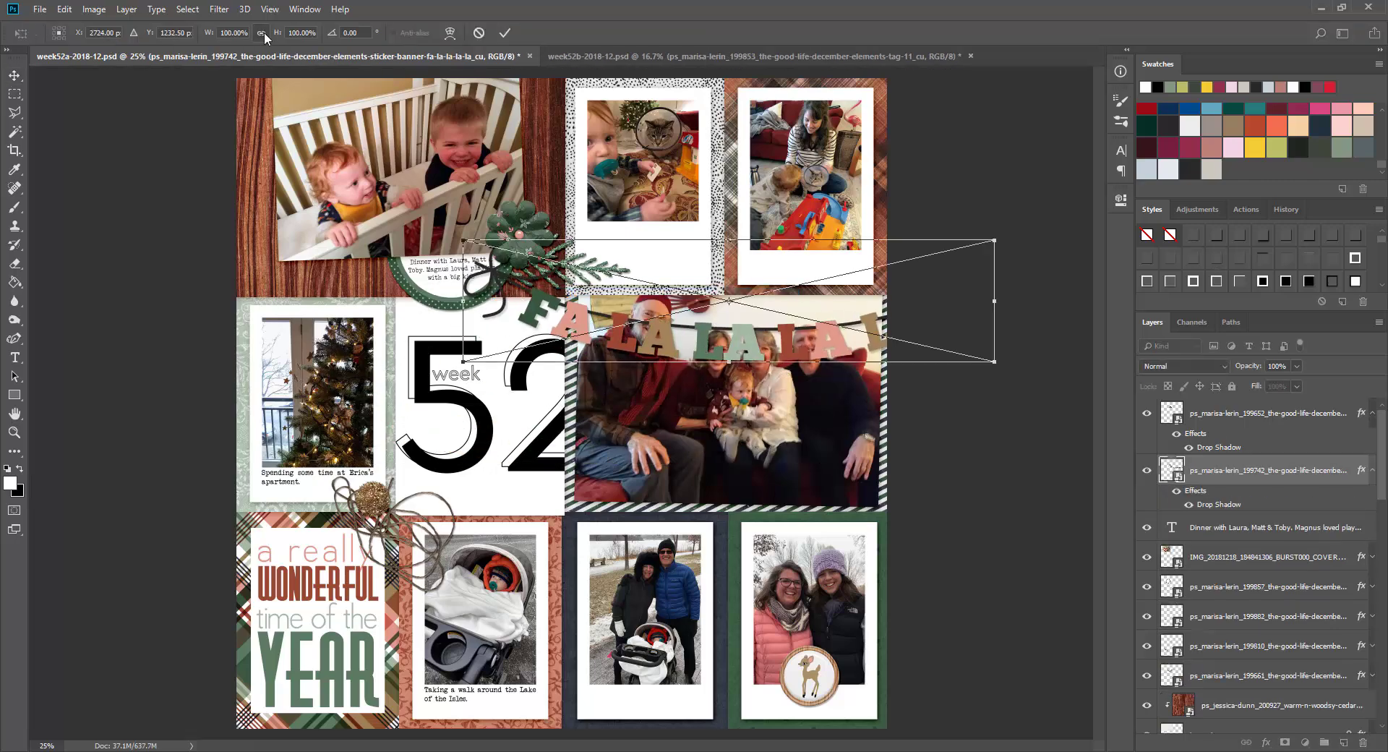
{"action": "left_click_drag", "start_coordinate": [994, 362], "coordinate": [846, 298]}
{"action": "key", "text": "Return"}
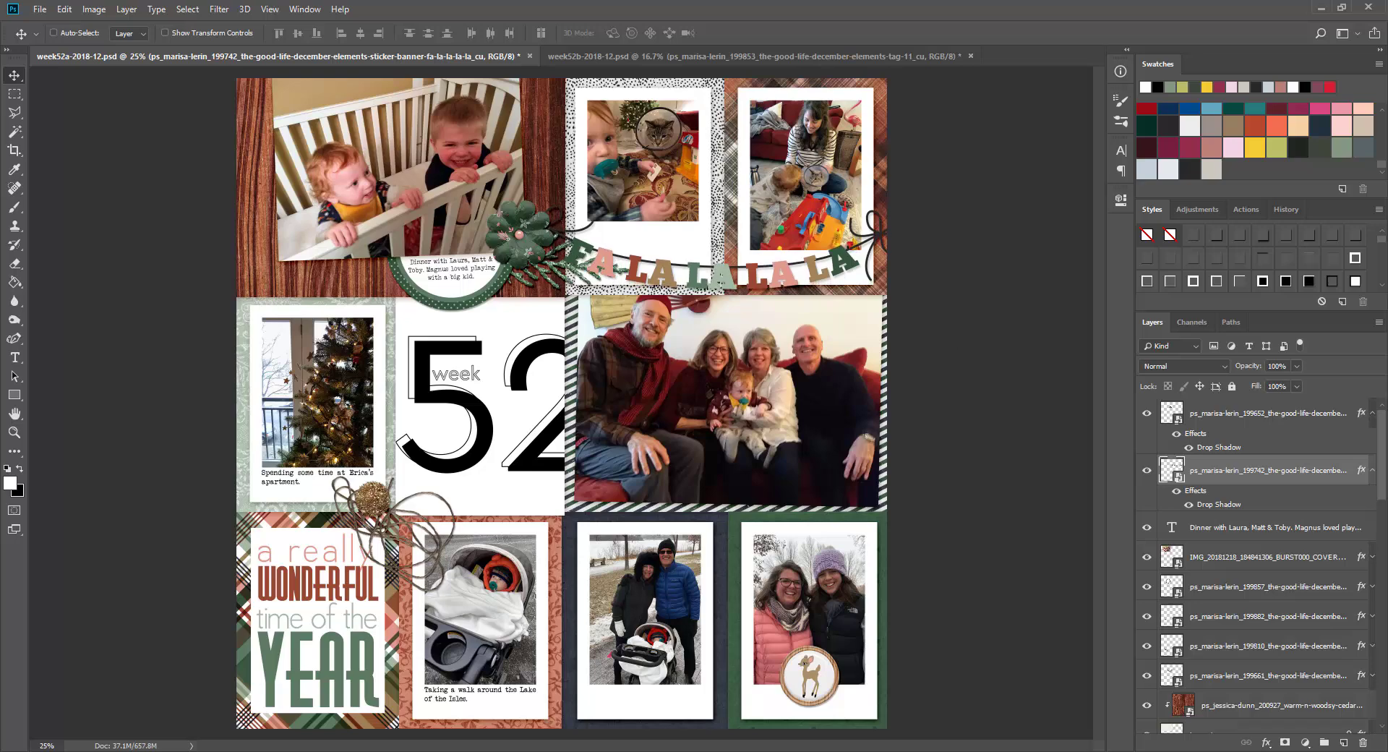
Switch to week52b and place the red tassel with a drop shadow, hanging from the leaf sprig at the dinner photo's upper-right corner.
{"action": "key", "text": "ctrl+Tab"}
{"action": "key", "text": "d"}
{"action": "key", "text": "z"}
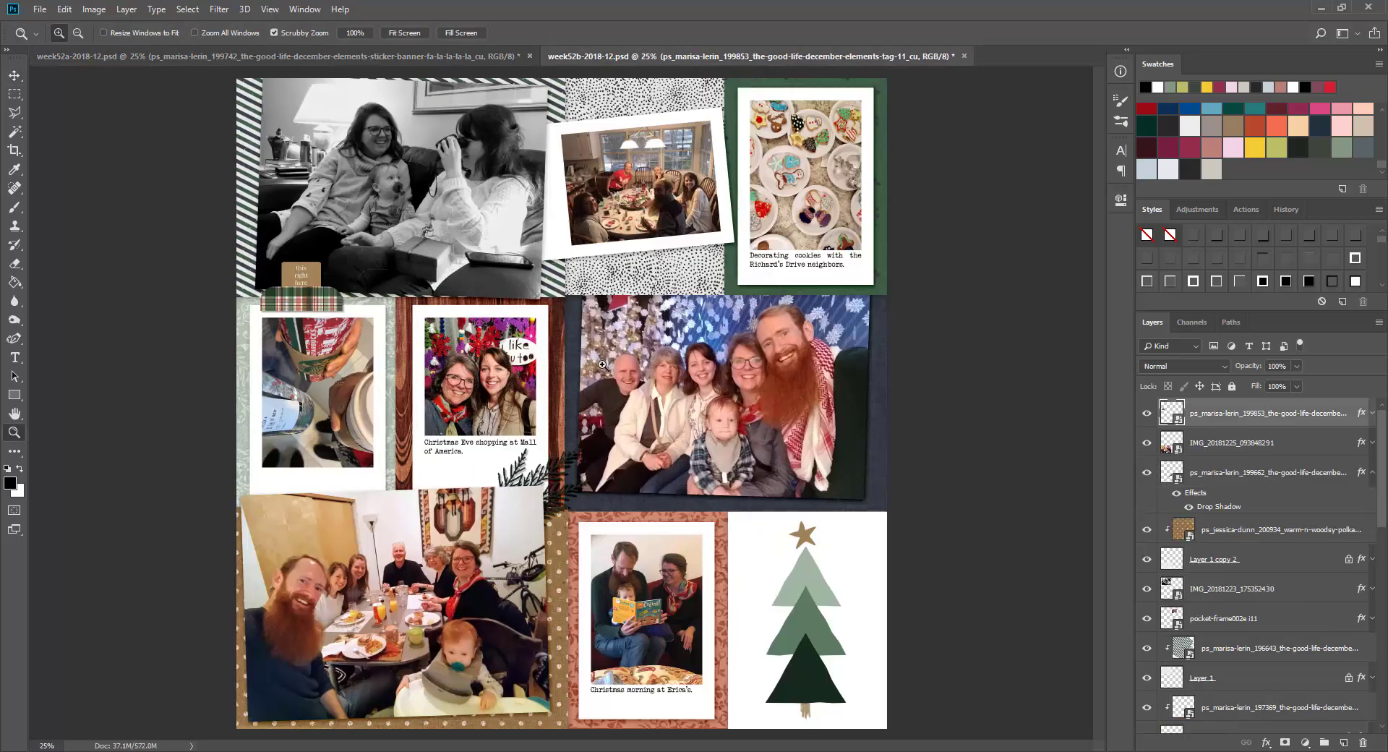
{"action": "key", "text": "ctrl+z"}
{"action": "key", "text": "ctrl+z"}
{"action": "key", "text": "ctrl+z"}
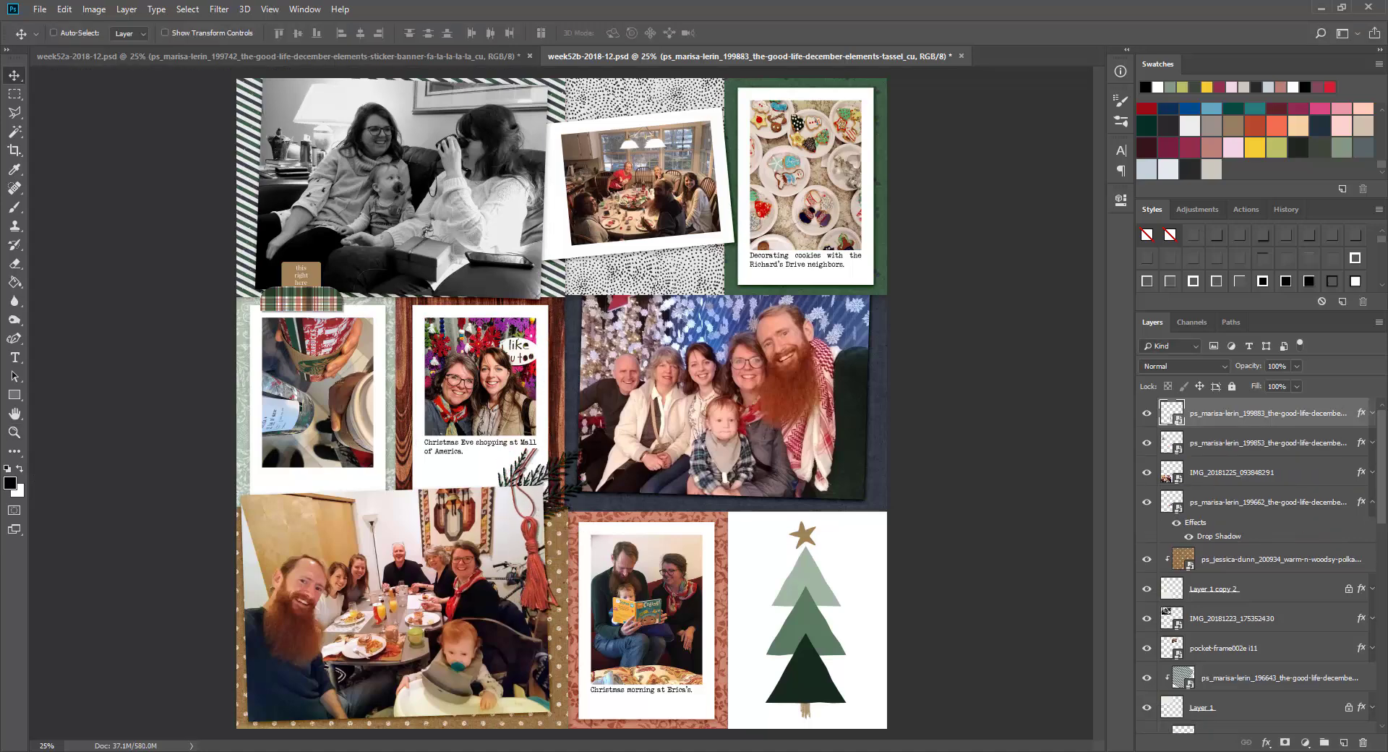
Place Little Flower 1 as week52b's top layer with a drop shadow, over the base of the dark leaf sprig above the tassel.
{"action": "left_click_drag", "start_coordinate": [0, 446], "coordinate": [353, 446]}
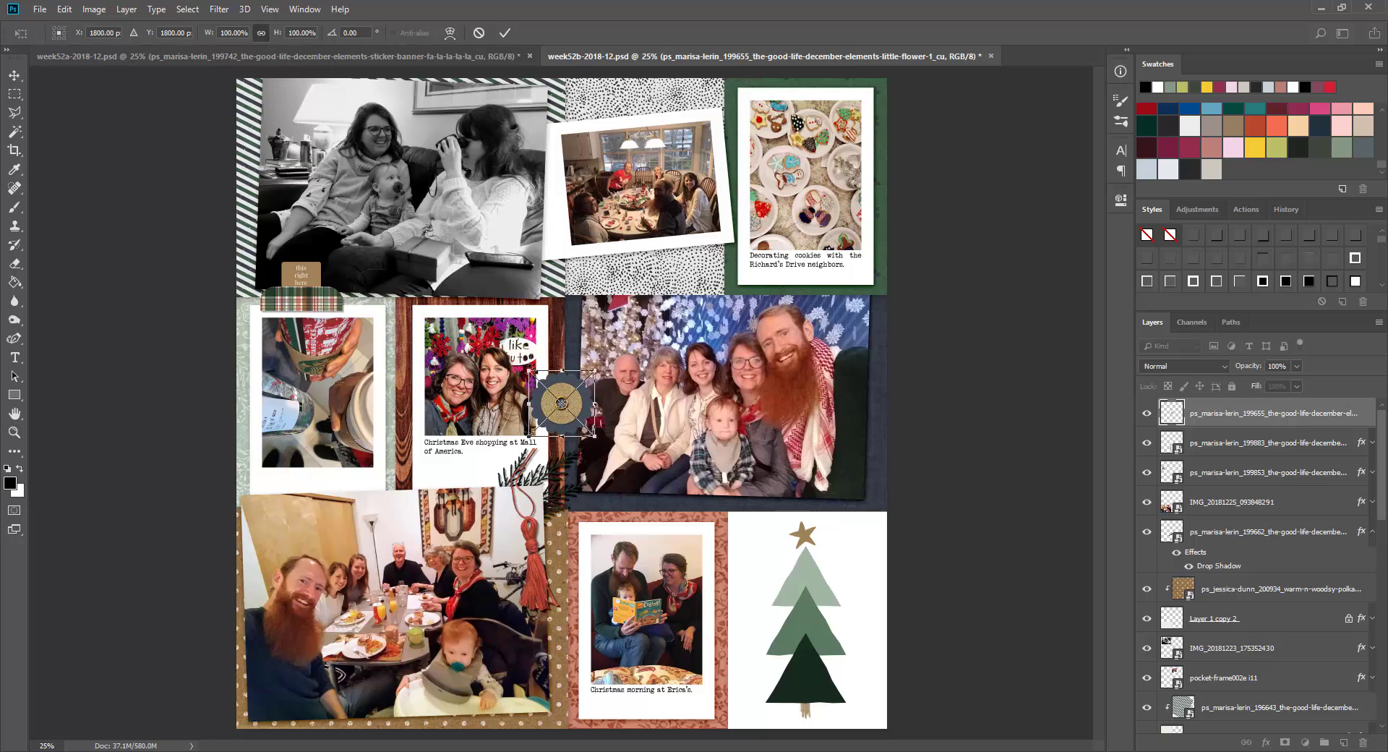
{"action": "key", "text": "Return"}
{"action": "left_click_drag", "start_coordinate": [529, 371], "coordinate": [541, 486]}
{"action": "left_click", "coordinate": [1170, 235]}
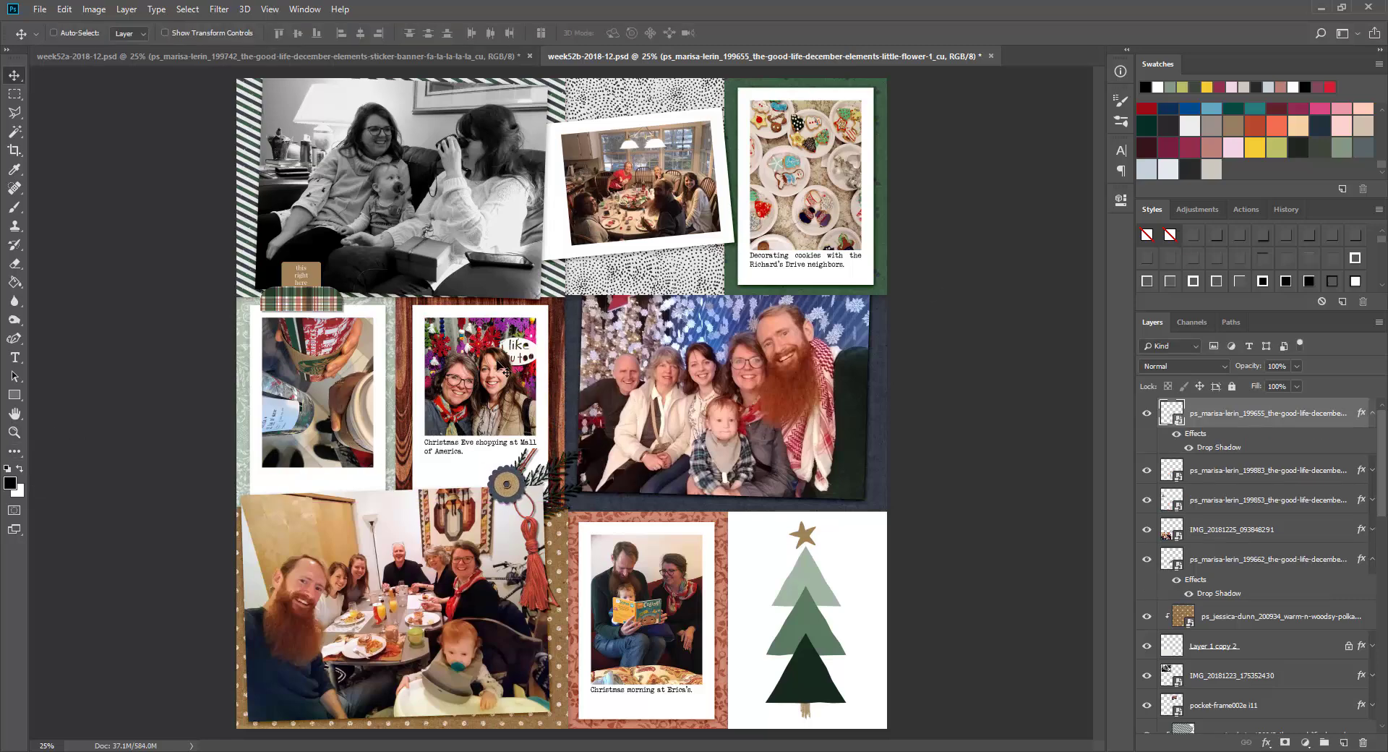
Place Flower 6 in week52b with a drop shadow, scaled down below the lower-right corner of the tilted photo.
{"action": "left_click_drag", "start_coordinate": [512, 262], "coordinate": [513, 268]}
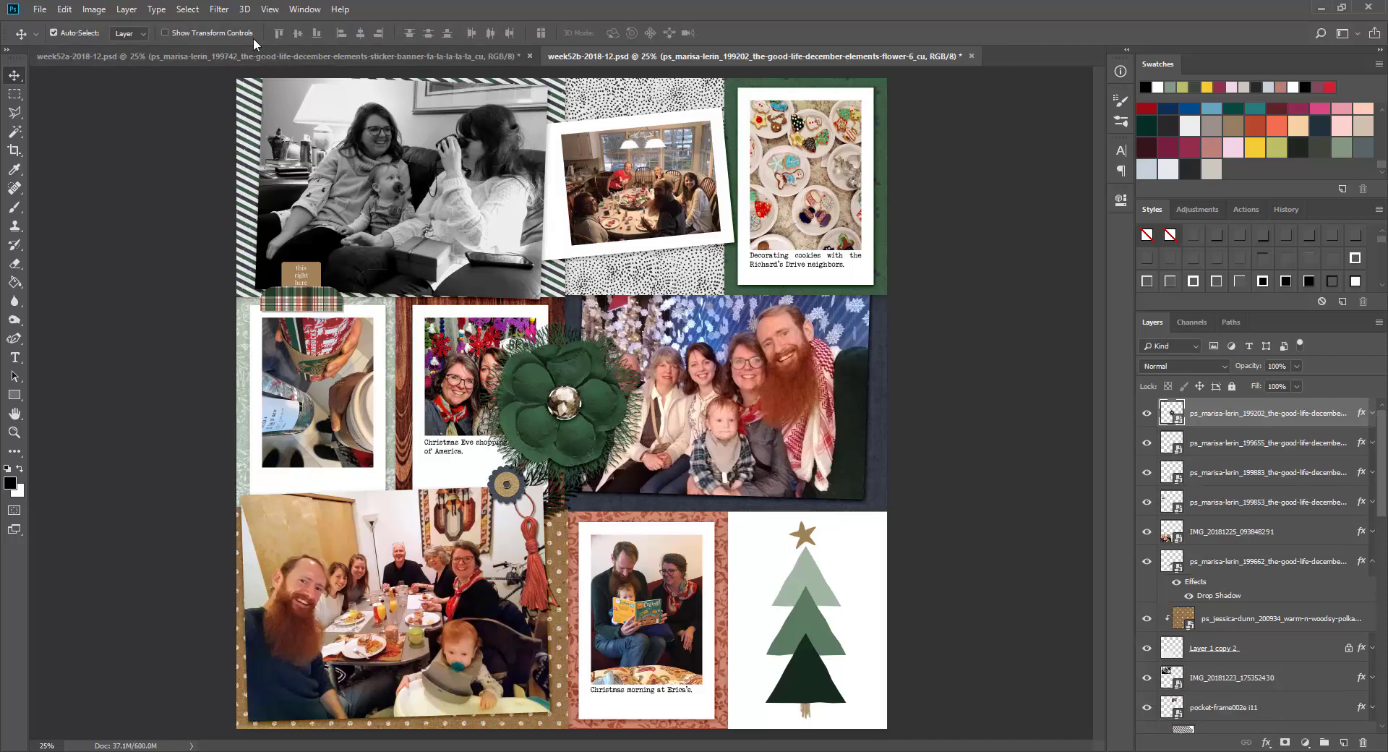
{"action": "key", "text": "Return"}
{"action": "left_click_drag", "start_coordinate": [582, 417], "coordinate": [700, 293]}
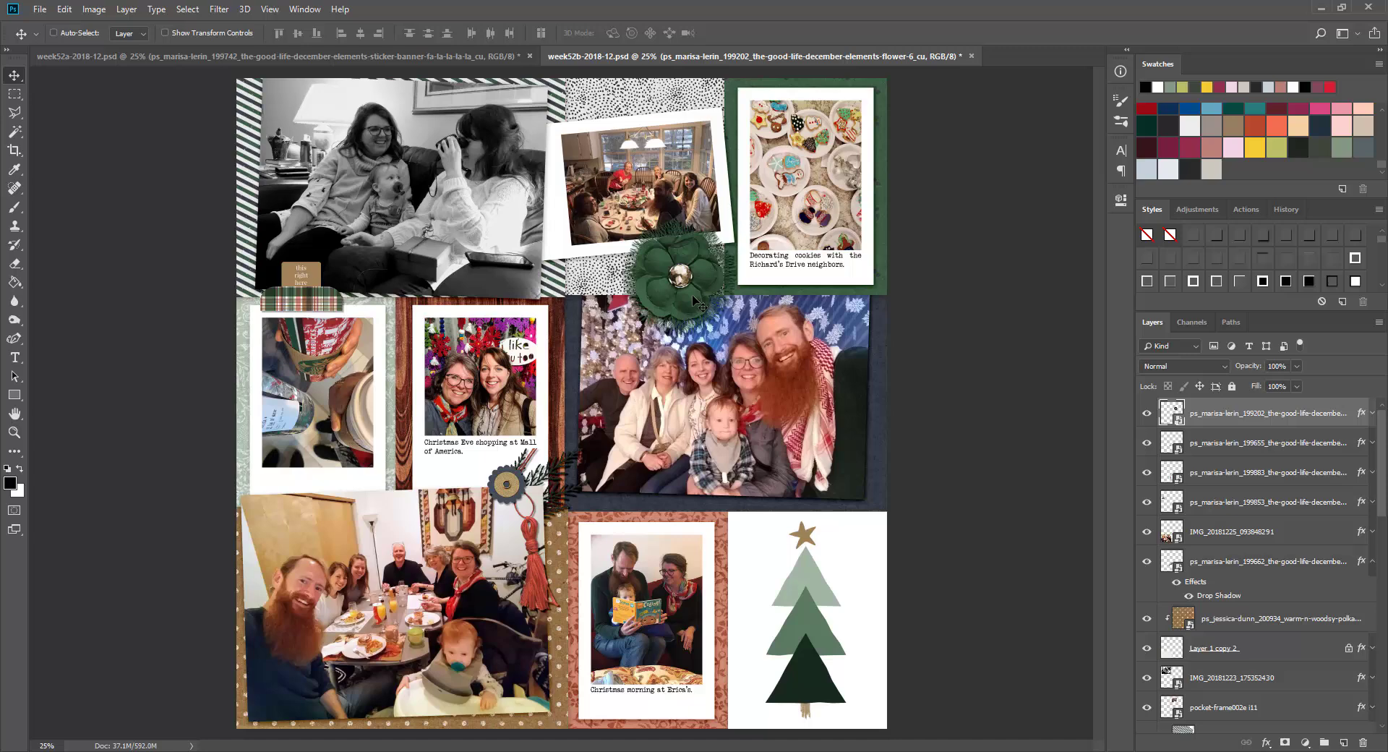
{"action": "scroll", "coordinate": [1261, 564], "scroll_direction": "down", "scroll_amount": 15}
{"action": "left_click", "coordinate": [1265, 721]}
{"action": "left_click_drag", "start_coordinate": [741, 471], "coordinate": [742, 475]}
{"action": "key", "text": "Return"}
{"action": "left_click_drag", "start_coordinate": [564, 405], "coordinate": [709, 186]}
{"action": "left_click", "coordinate": [1262, 235]}
{"action": "left_click_drag", "start_coordinate": [1263, 690], "coordinate": [1264, 619]}
{"action": "left_click", "coordinate": [1372, 631]}
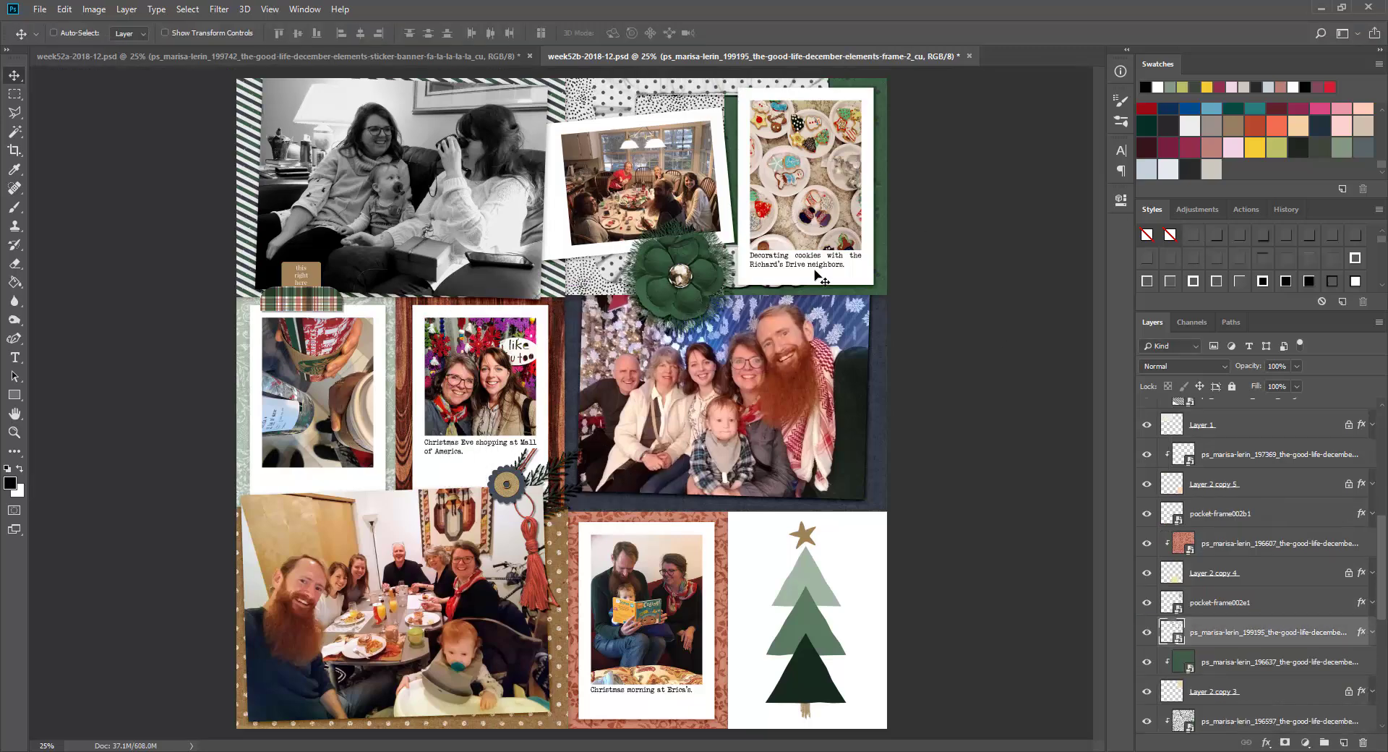
{"action": "left_click_drag", "start_coordinate": [817, 274], "coordinate": [795, 266]}
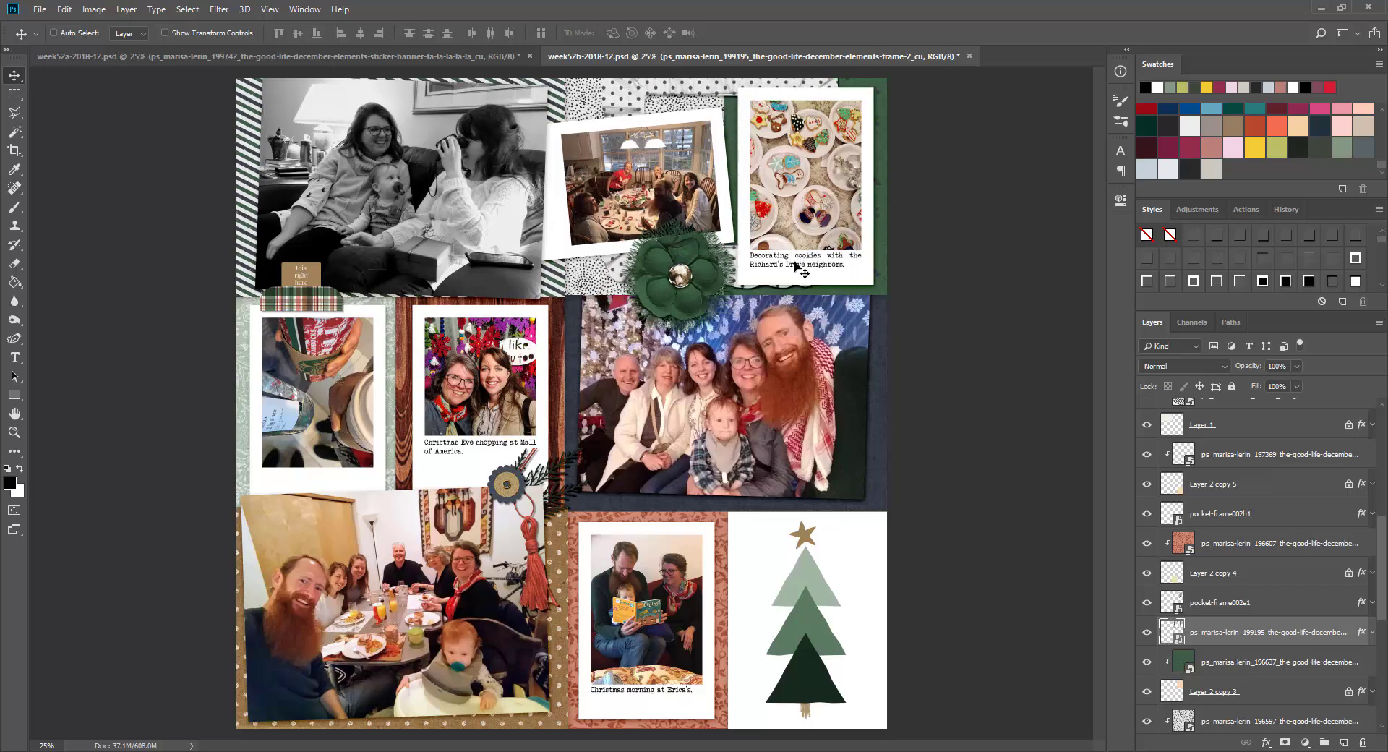
{"action": "key", "text": "Delete"}
Rasterize the plaid Tag 11 layer in week52b and delete the lower strip that overlaps the photo frame.
{"action": "left_click_drag", "start_coordinate": [324, 291], "coordinate": [391, 291]}
{"action": "right_click", "coordinate": [202, 289]}
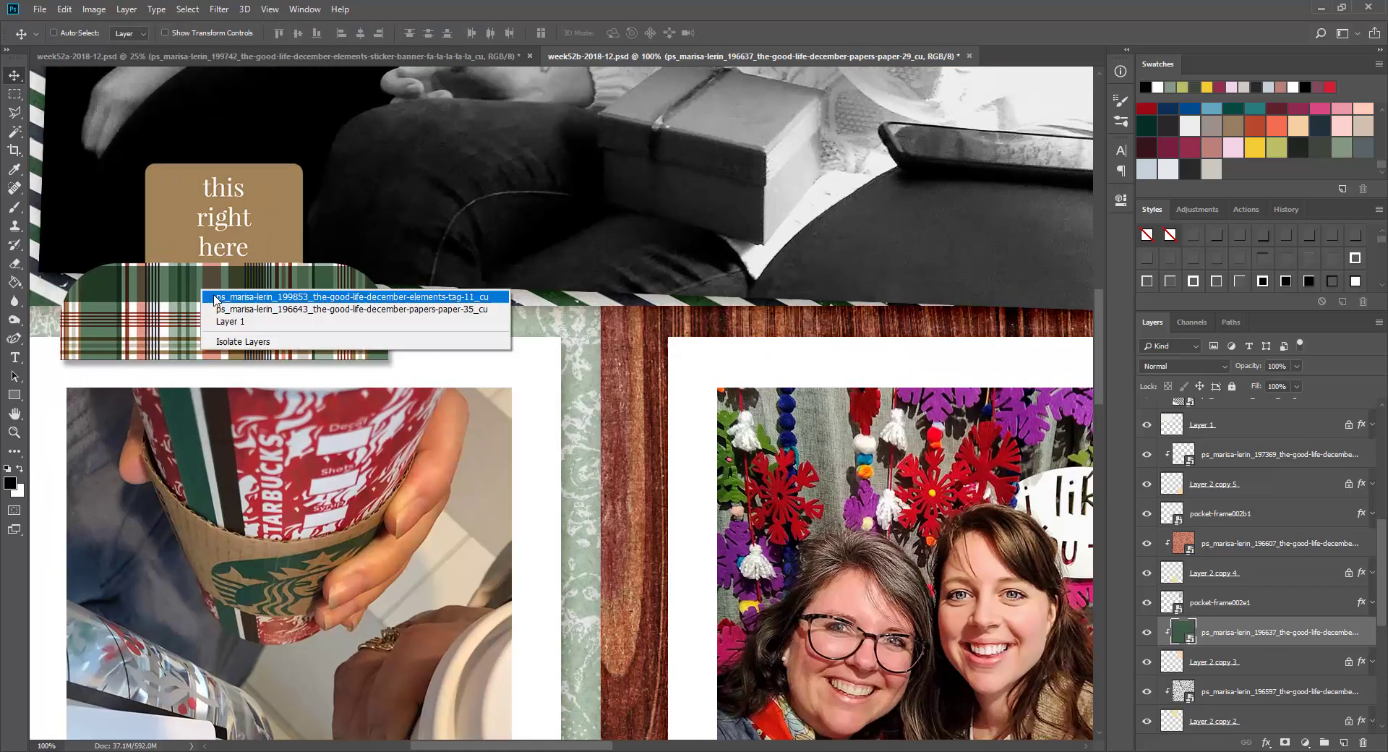
{"action": "left_click", "coordinate": [218, 297]}
{"action": "right_click", "coordinate": [1226, 412]}
{"action": "left_click", "coordinate": [1130, 394]}
{"action": "key", "text": "m"}
{"action": "left_click_drag", "start_coordinate": [469, 518], "coordinate": [279, 335]}
{"action": "key", "text": "Delete"}
{"action": "key", "text": "ctrl+d"}
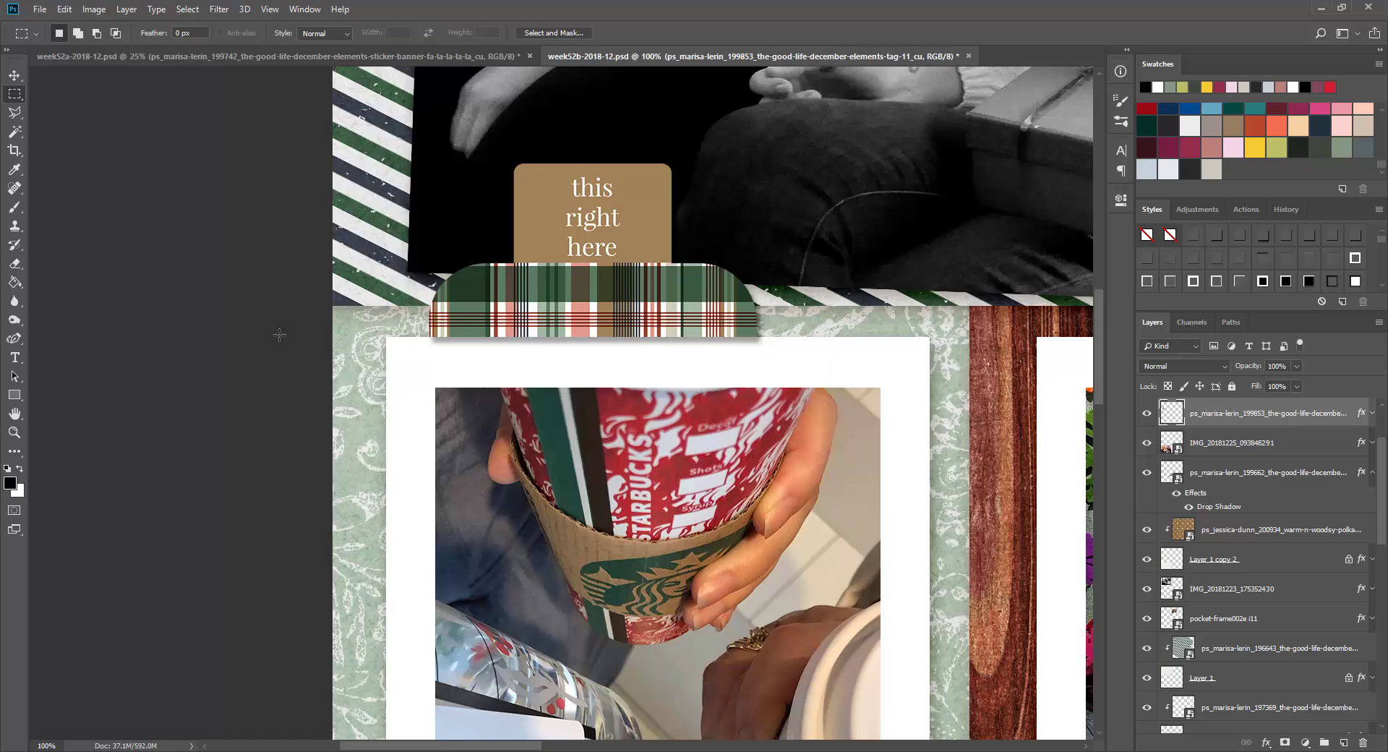
Separate Tag 11's drop shadow into its own layer and delete the part of the shadow falling on the photo frame.
{"action": "right_click", "coordinate": [1361, 412]}
{"action": "left_click", "coordinate": [1301, 661]}
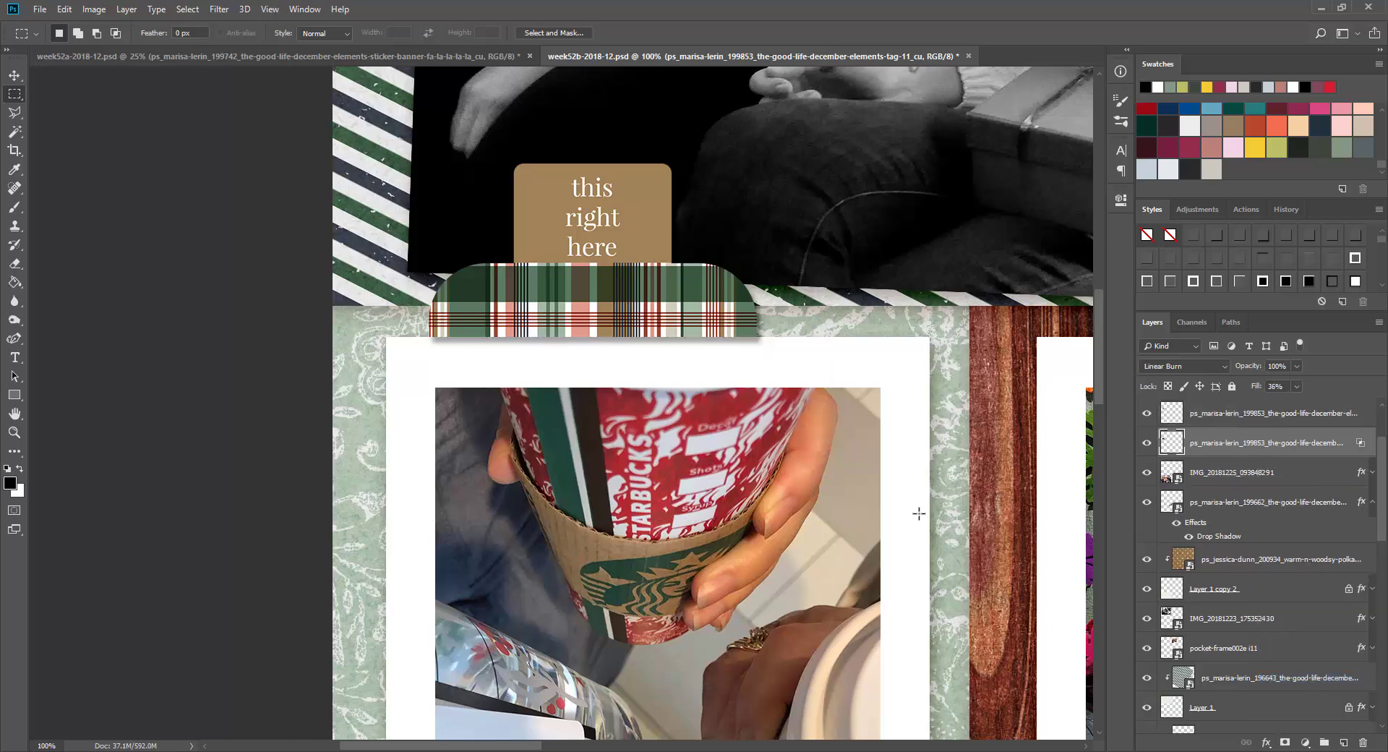
{"action": "left_click_drag", "start_coordinate": [888, 562], "coordinate": [256, 337]}
{"action": "key", "text": "Delete"}
{"action": "key", "text": "ctrl+d"}
Scale the Tag 11 layer and its shadow layer together to about 69%, keeping the tag against the photo frame's top edge.
{"action": "left_click", "coordinate": [715, 380], "text": "alt"}
{"action": "left_click", "coordinate": [715, 381], "text": "alt"}
{"action": "left_click", "coordinate": [715, 380], "text": "alt"}
{"action": "left_click_drag", "start_coordinate": [777, 385], "coordinate": [329, 428]}
{"action": "left_click", "coordinate": [1272, 413], "text": "shift"}
{"action": "key", "text": "ctrl+t"}
{"action": "left_click_drag", "start_coordinate": [278, 348], "coordinate": [245, 365]}
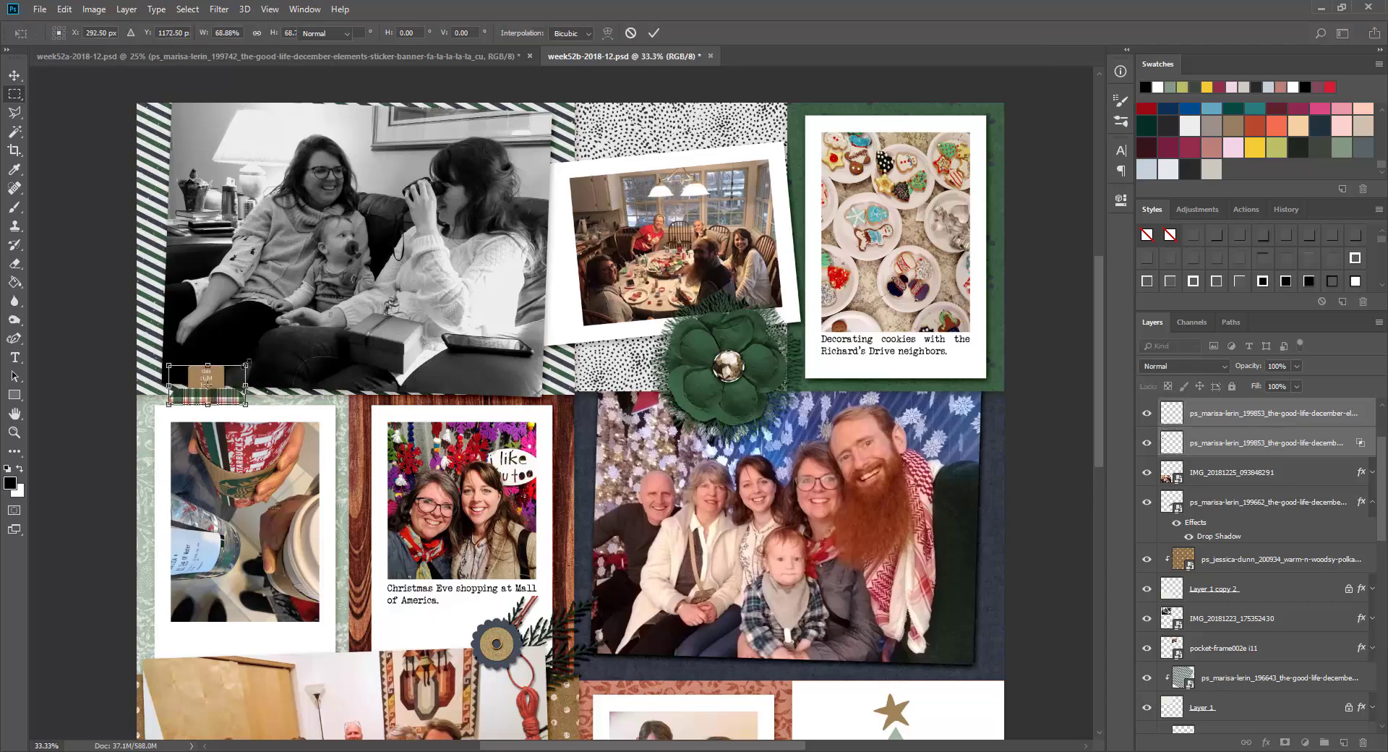
{"action": "key", "text": "Return"}
{"action": "left_click", "coordinate": [172, 412], "text": "ctrl"}
{"action": "left_click", "coordinate": [172, 412], "text": "ctrl"}
{"action": "left_click", "coordinate": [172, 412], "text": "ctrl"}
{"action": "left_click", "coordinate": [420, 368], "text": "alt"}
{"action": "left_click", "coordinate": [419, 367], "text": "alt"}
{"action": "left_click", "coordinate": [419, 367], "text": "alt"}
{"action": "left_click", "coordinate": [420, 367], "text": "alt"}
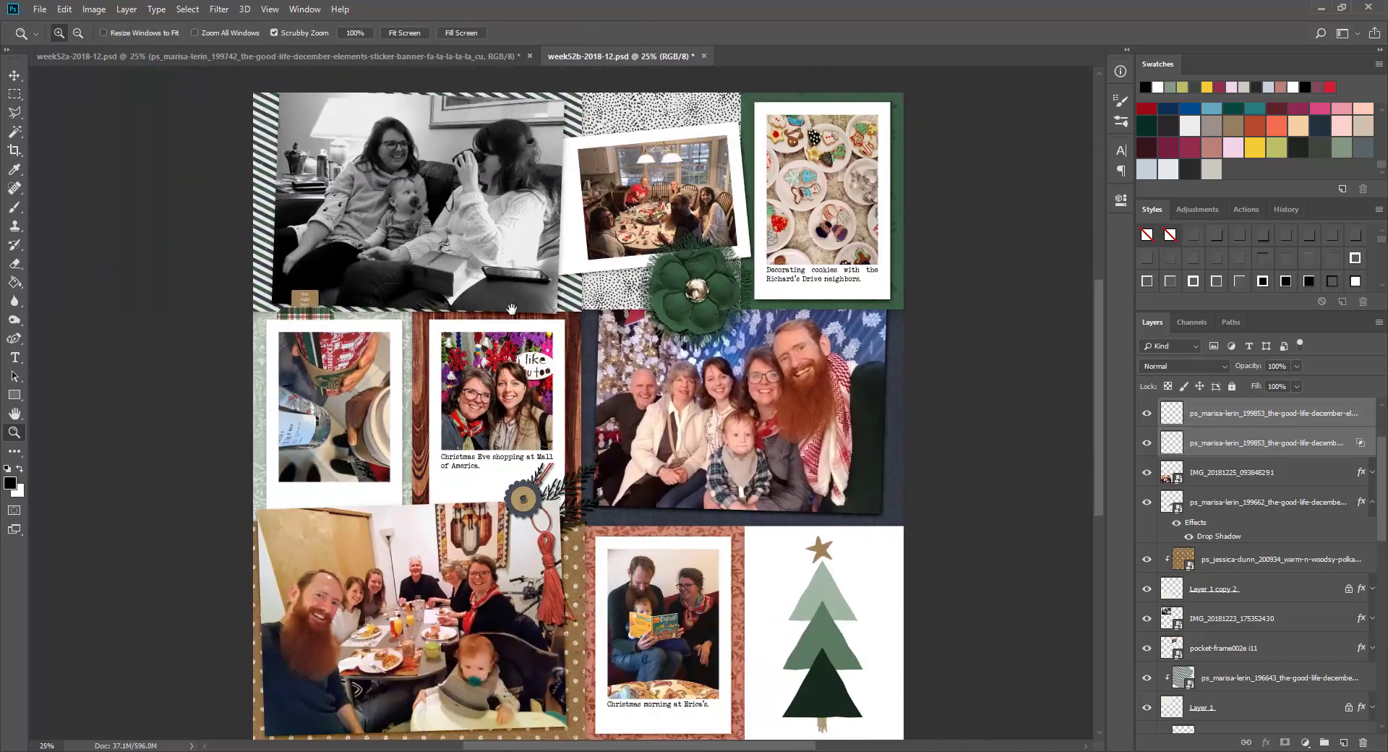
Place String 1 in week52b with a drop shadow, its layer between the dark leaf sprig and polka dot paper, looping around Little Flower 1.
{"action": "left_click", "coordinate": [1372, 501]}
{"action": "key", "text": "v"}
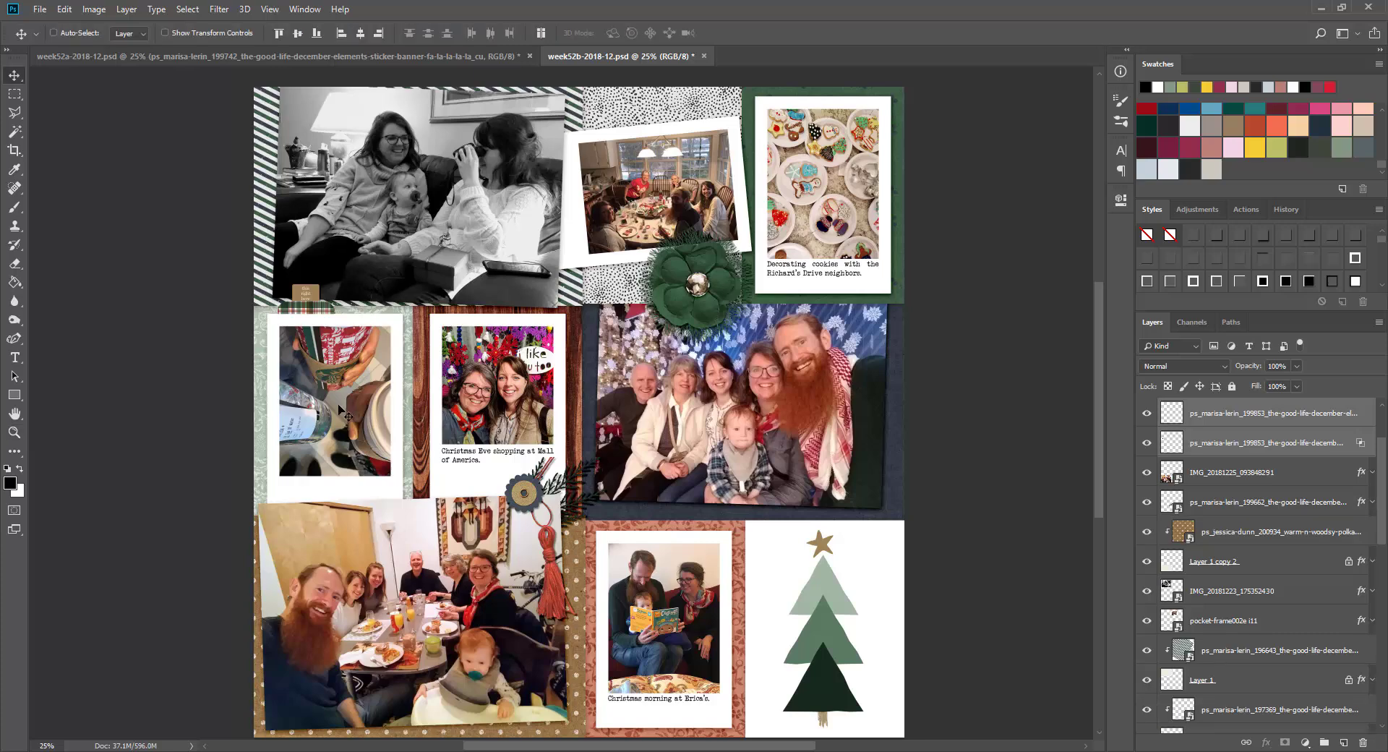
{"action": "right_click", "coordinate": [262, 386]}
{"action": "left_click", "coordinate": [270, 396]}
{"action": "key", "text": "ctrl+t"}
{"action": "key", "text": "Return"}
{"action": "left_click_drag", "start_coordinate": [643, 411], "coordinate": [606, 533]}
{"action": "key", "text": "ctrl+bracketright"}
{"action": "key", "text": "ctrl+bracketright"}
{"action": "key", "text": "ctrl+bracketright"}
{"action": "key", "text": "ctrl+bracketright"}
{"action": "key", "text": "ctrl+bracketright"}
{"action": "left_click_drag", "start_coordinate": [1328, 463], "coordinate": [1298, 605]}
{"action": "left_click_drag", "start_coordinate": [578, 543], "coordinate": [618, 526]}
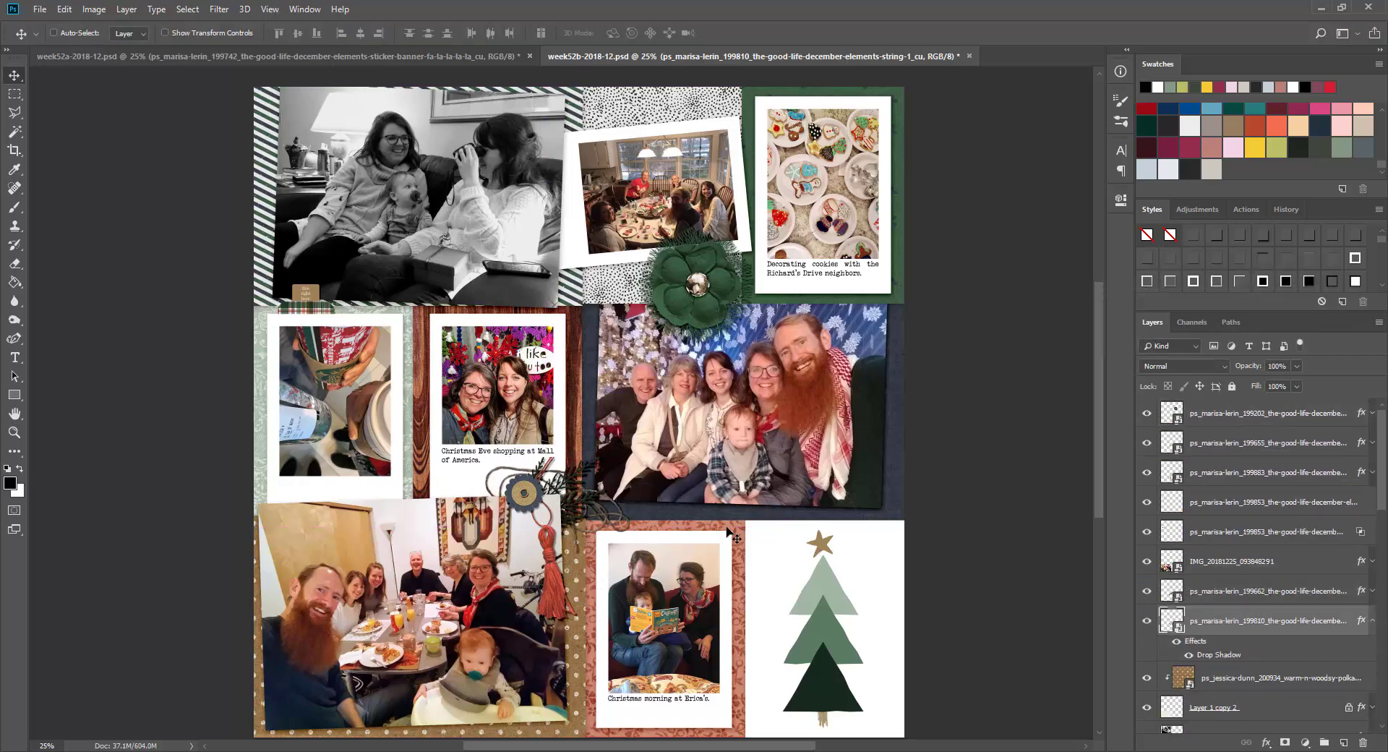
Place Leaf 2 in week52b with a drop shadow, extending to the left of Flower 6, and move its layer beneath the flower.
{"action": "right_click", "coordinate": [696, 286]}
{"action": "left_click", "coordinate": [711, 293]}
{"action": "left_click_drag", "start_coordinate": [0, 318], "coordinate": [217, 326]}
{"action": "key", "text": "Return"}
{"action": "left_click", "coordinate": [1162, 263]}
{"action": "left_click_drag", "start_coordinate": [667, 411], "coordinate": [714, 299]}
{"action": "left_click", "coordinate": [1372, 413]}
{"action": "left_click_drag", "start_coordinate": [1288, 425], "coordinate": [1288, 444]}
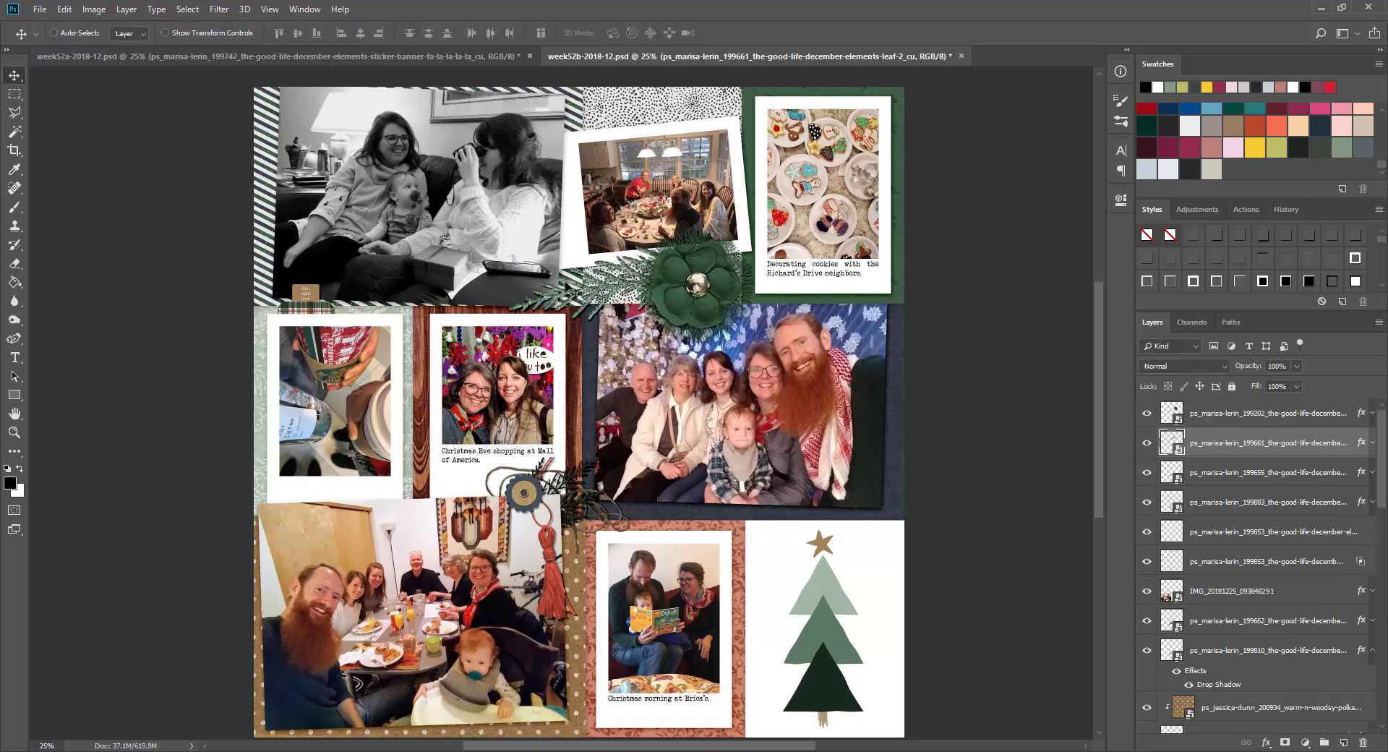
Save week52a and place the Staying Warm word art with a drop shadow at the couple photo's lower-left corner, its layer below pocket-frame002a copy.
{"action": "key", "text": "ctrl+Tab"}
{"action": "key", "text": "ctrl+s"}
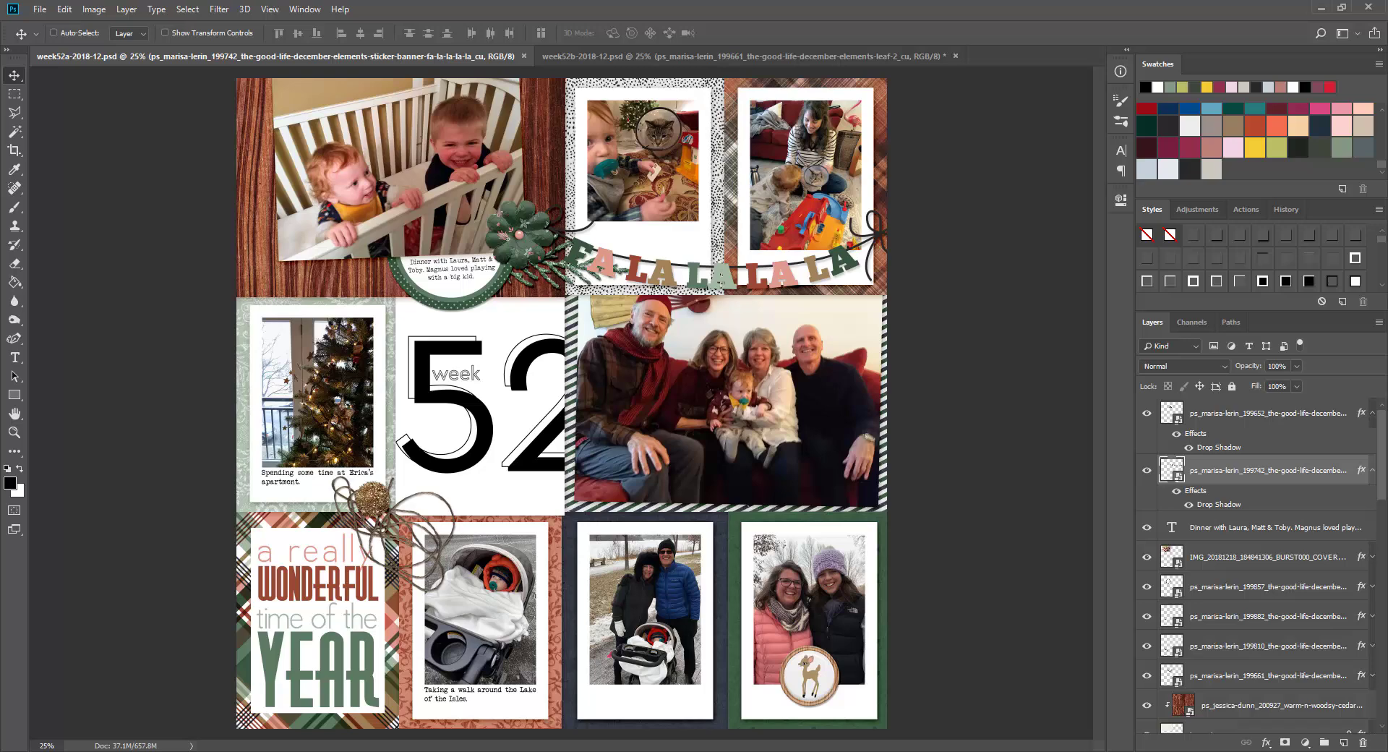
{"action": "right_click", "coordinate": [610, 699]}
{"action": "left_click", "coordinate": [627, 641]}
{"action": "left_click_drag", "start_coordinate": [0, 563], "coordinate": [542, 537]}
{"action": "left_click_drag", "start_coordinate": [647, 430], "coordinate": [681, 717]}
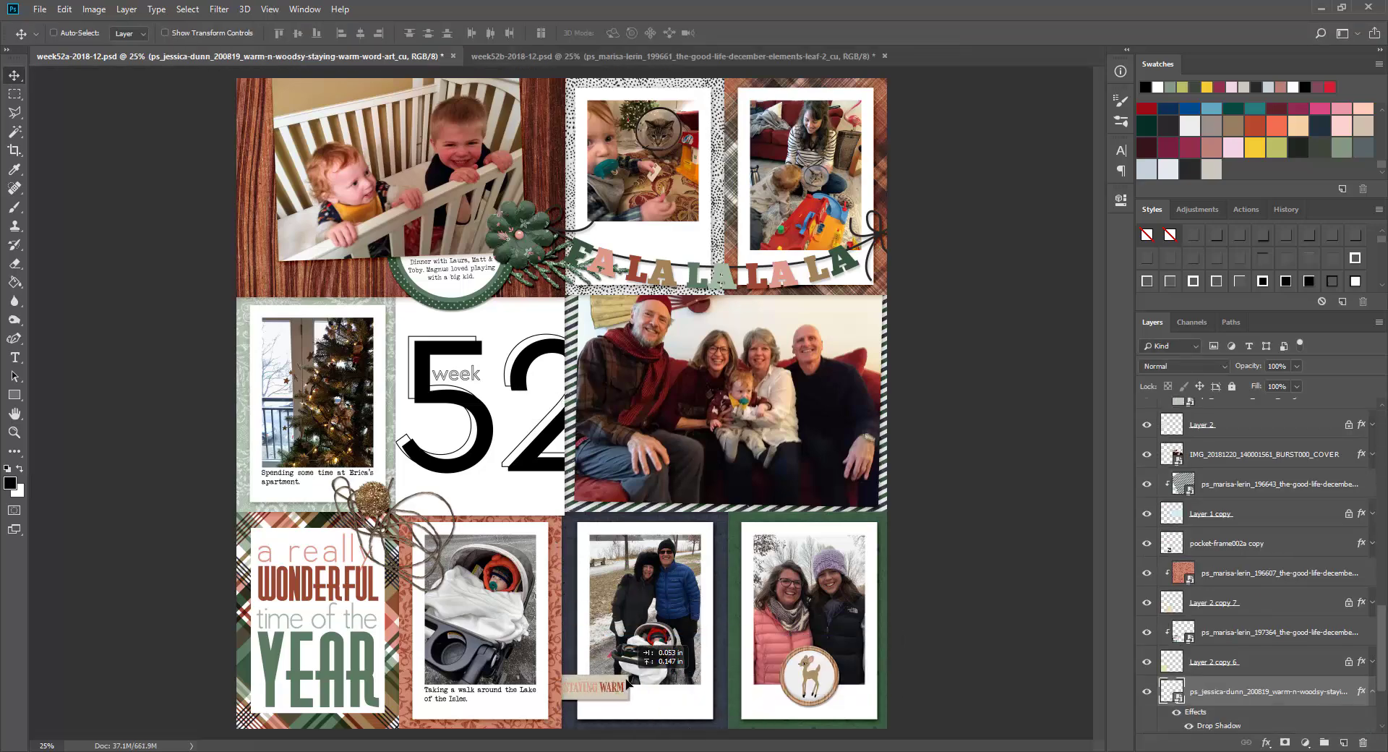
{"action": "left_click_drag", "start_coordinate": [1265, 691], "coordinate": [1263, 562]}
{"action": "left_click_drag", "start_coordinate": [625, 699], "coordinate": [611, 701]}
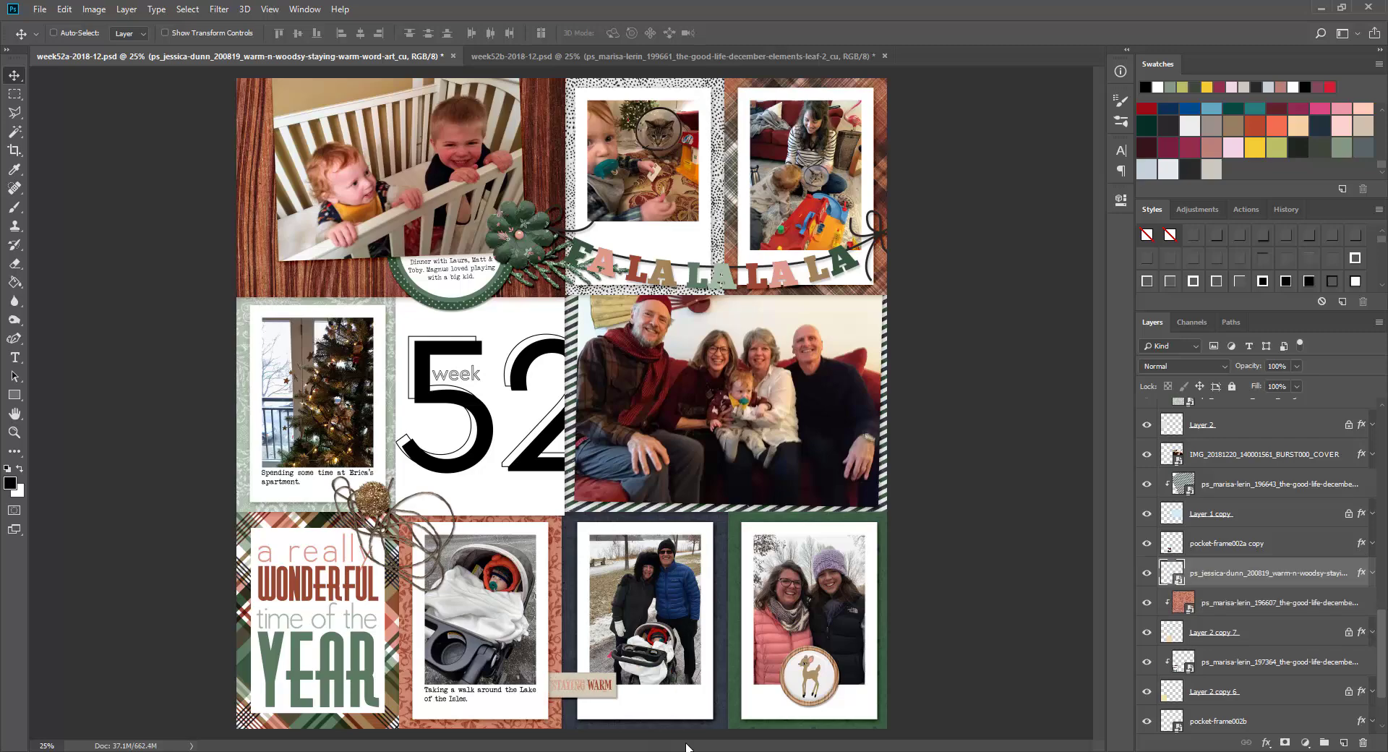
{"action": "left_click", "coordinate": [552, 58]}
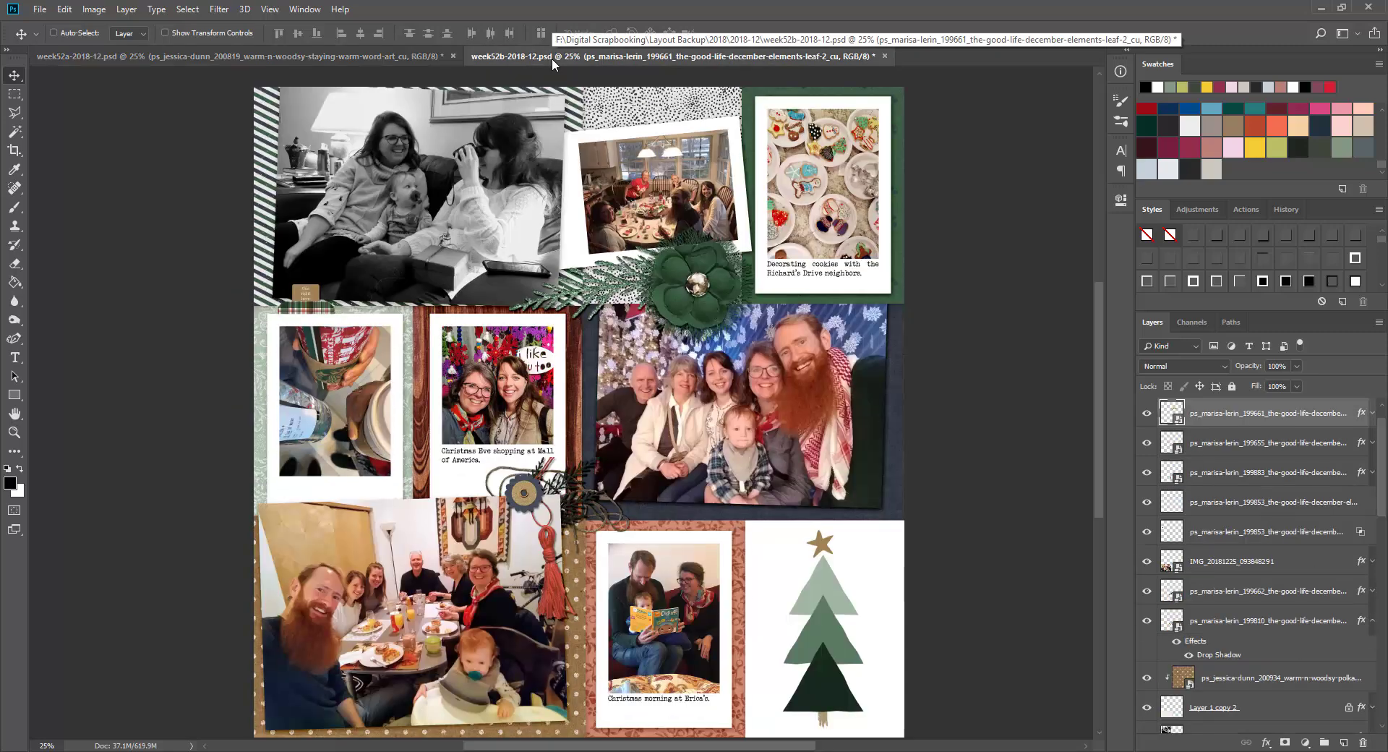
{"action": "left_click", "coordinate": [350, 55]}
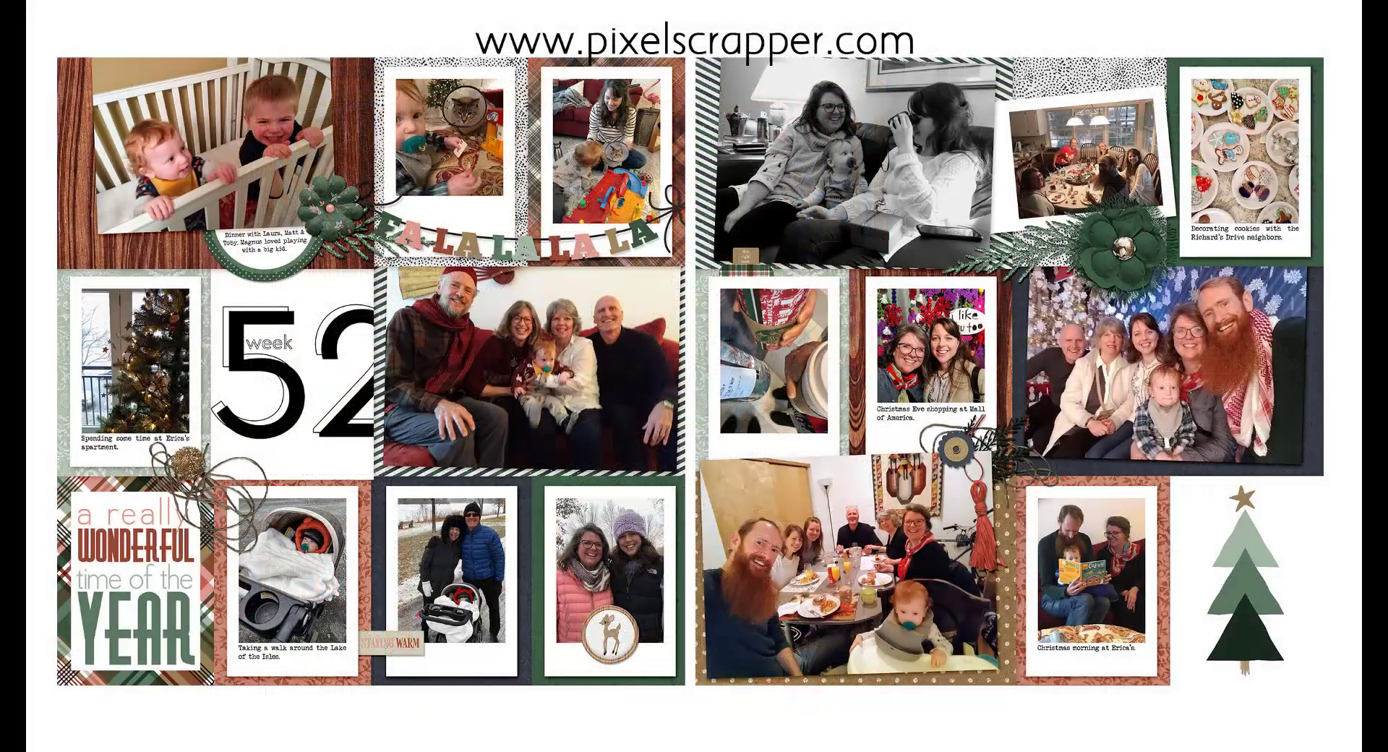